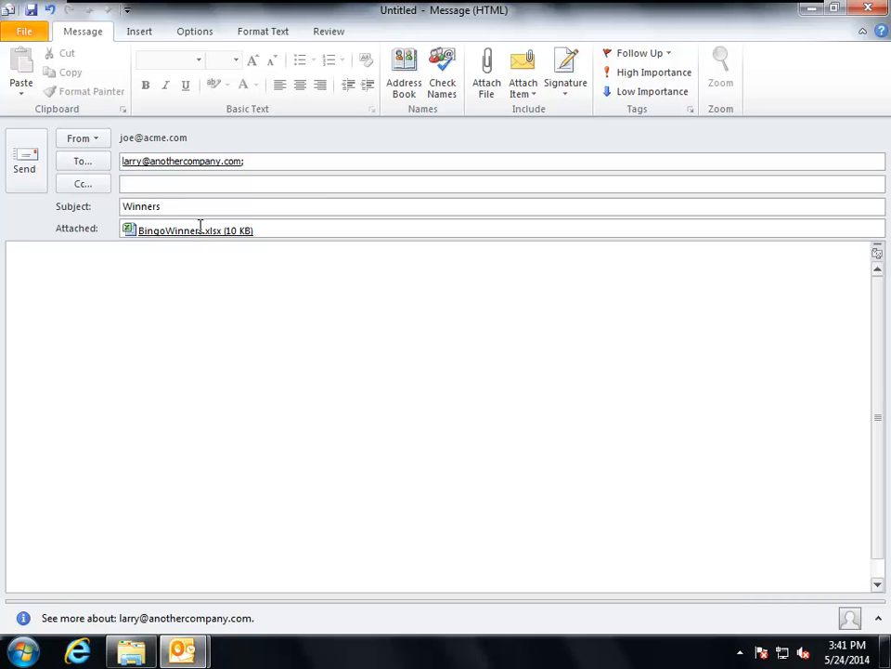
- Write "Check this out --" followed by the sender's first name in the body of the Winners message
{"action": "left_click", "coordinate": [167, 258]}
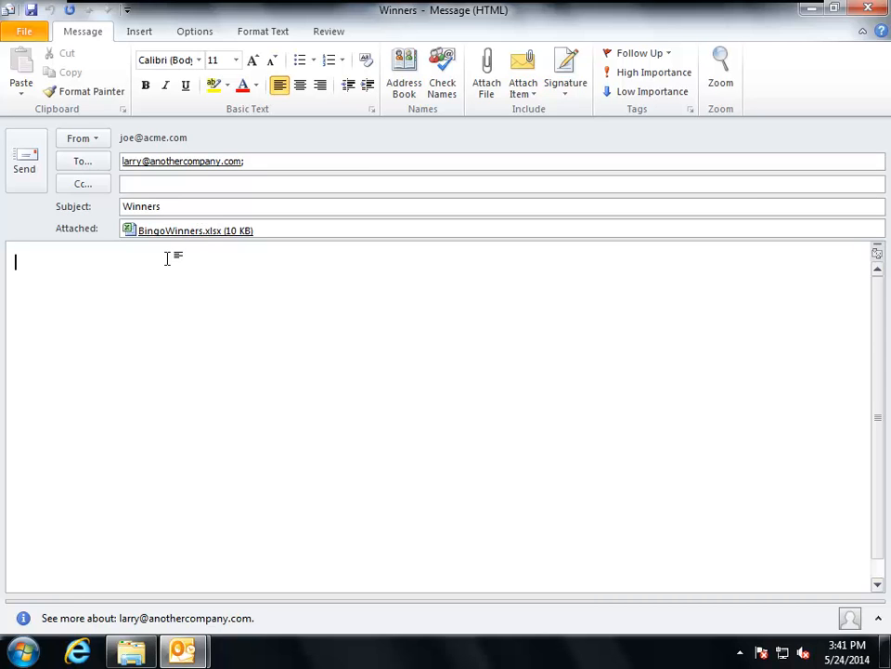
{"action": "type", "text": "Check this out -- Jo"}
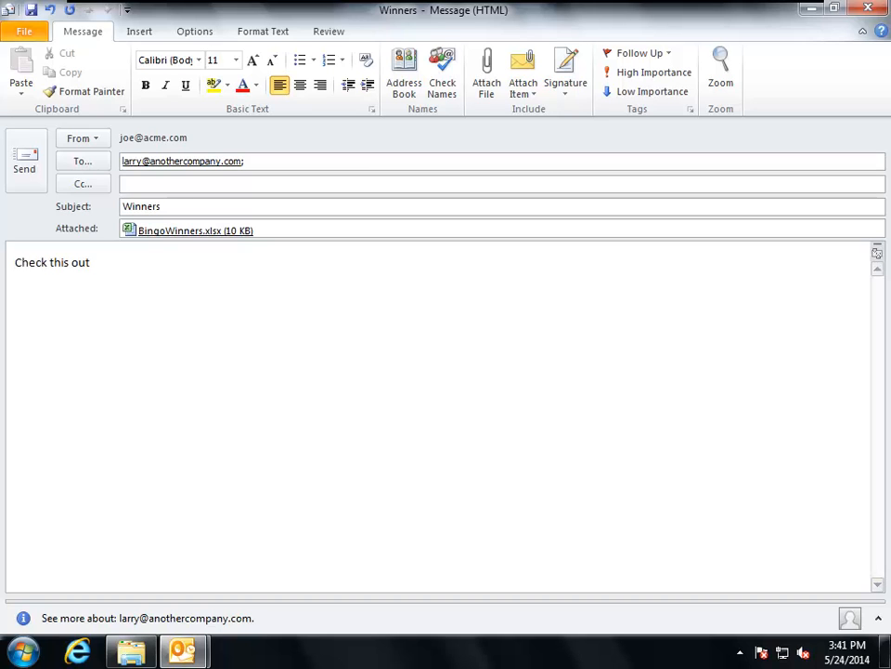
{"action": "type", "text": "e"}
- Review the contents of the attached BingoWinners.xlsx, close the workbook, and send the Winners message
{"action": "left_click", "coordinate": [186, 232]}
{"action": "double_click", "coordinate": [185, 235]}
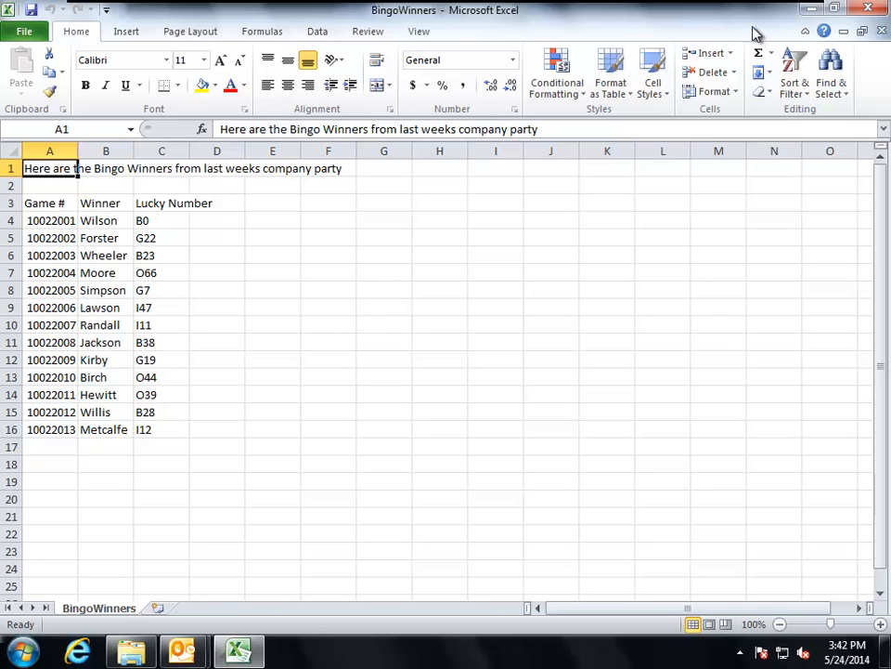
{"action": "left_click", "coordinate": [866, 9]}
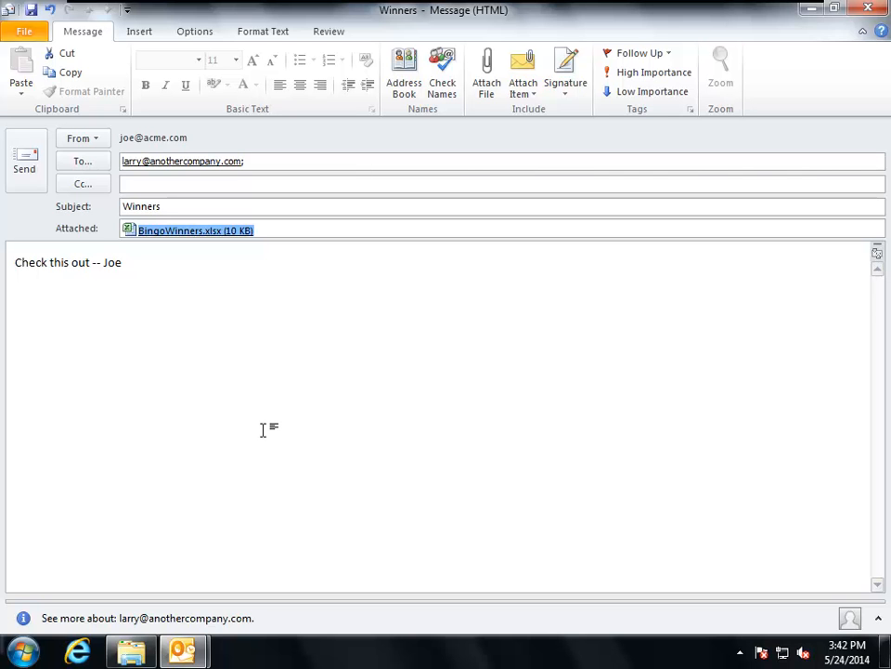
{"action": "left_click", "coordinate": [28, 163]}
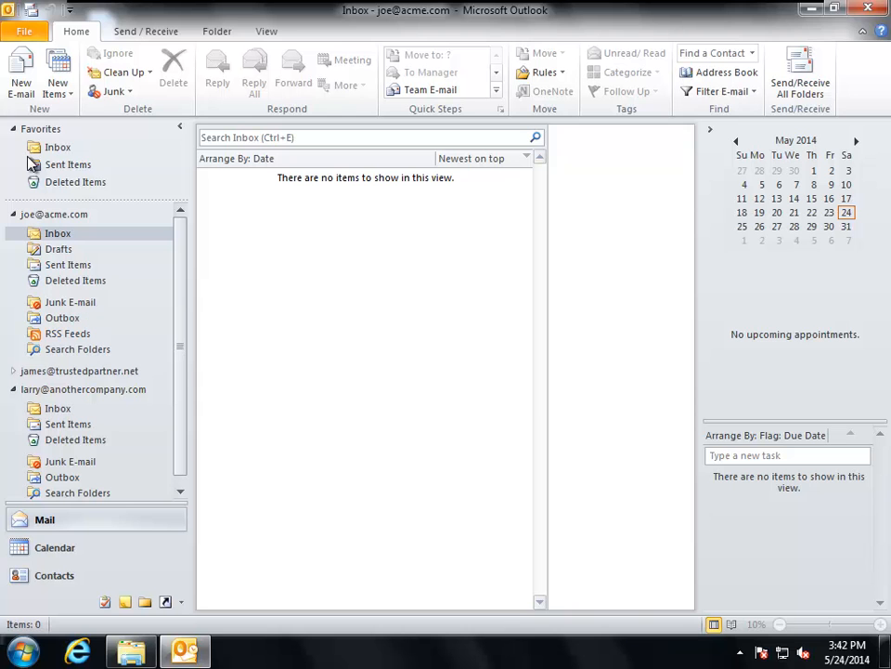
- Send and receive all folders, and view the delivered Winners message in the external recipient's inbox
{"action": "left_click", "coordinate": [803, 84]}
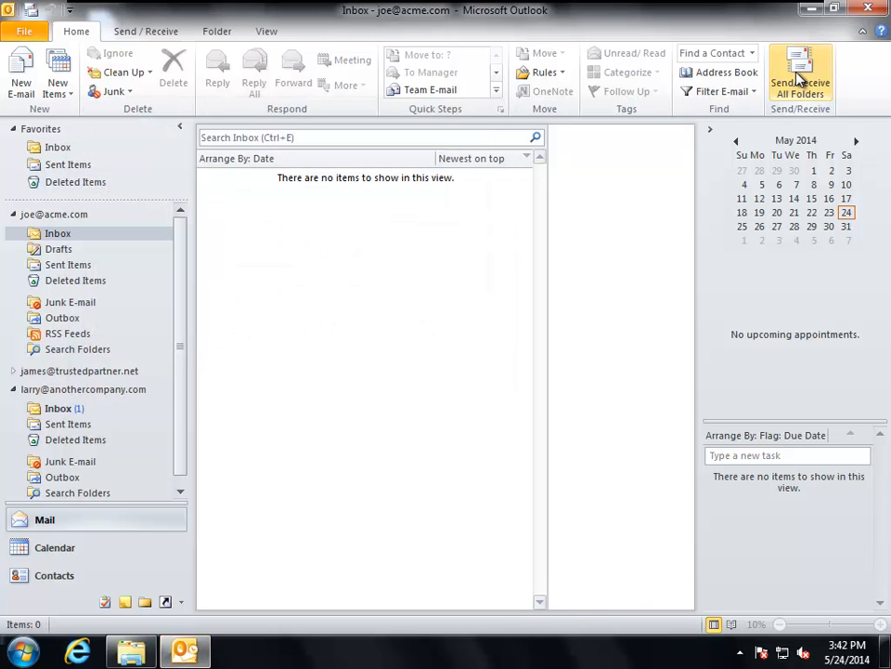
{"action": "left_click", "coordinate": [66, 411]}
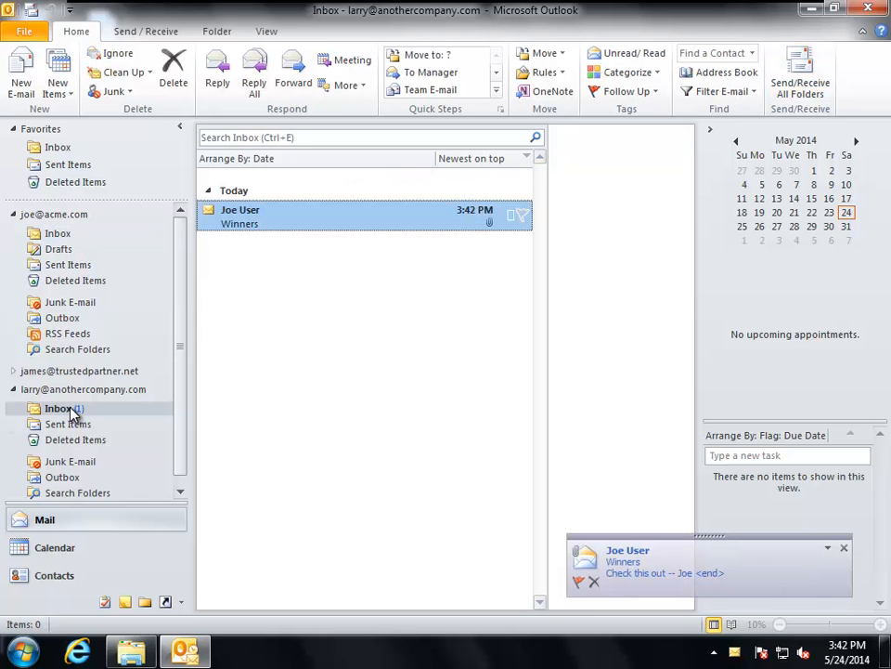
{"action": "double_click", "coordinate": [361, 223]}
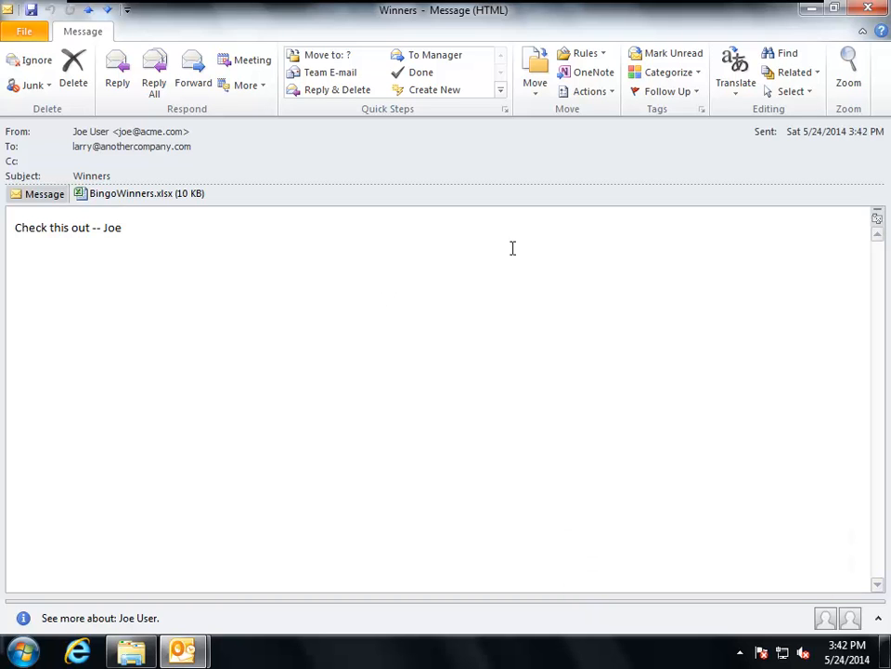
{"action": "left_click", "coordinate": [873, 9]}
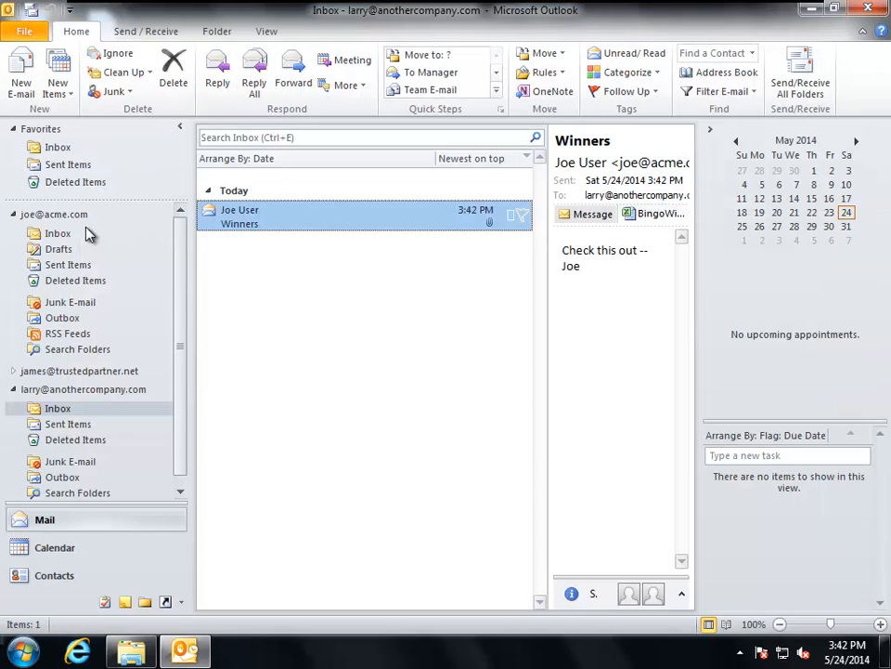
- Start a new e-mail from the acme.com account to the anothercompany.com recipient with the subject "Latest Data"
{"action": "left_click", "coordinate": [37, 233]}
{"action": "left_click", "coordinate": [23, 82]}
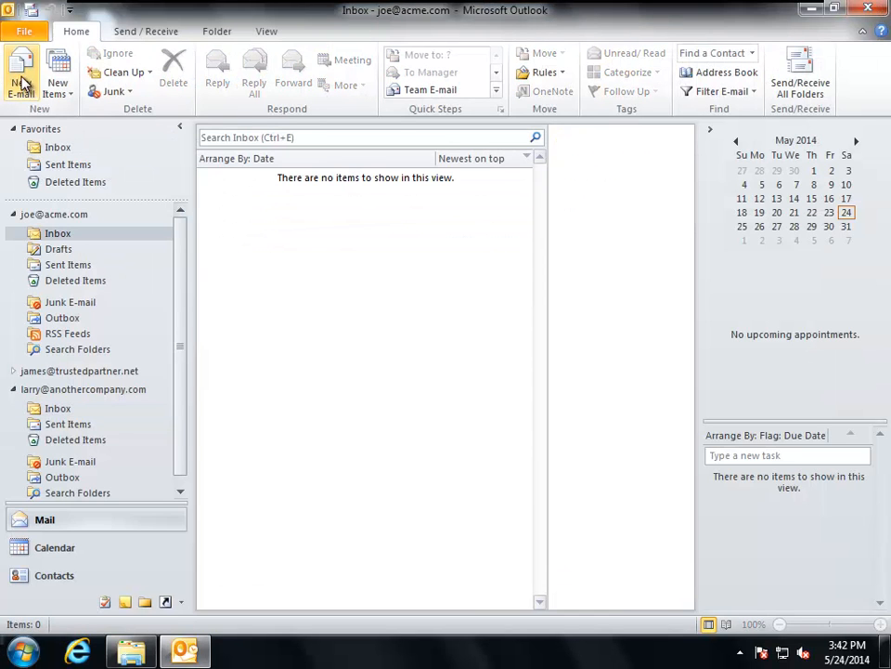
{"action": "type", "text": "larr"}
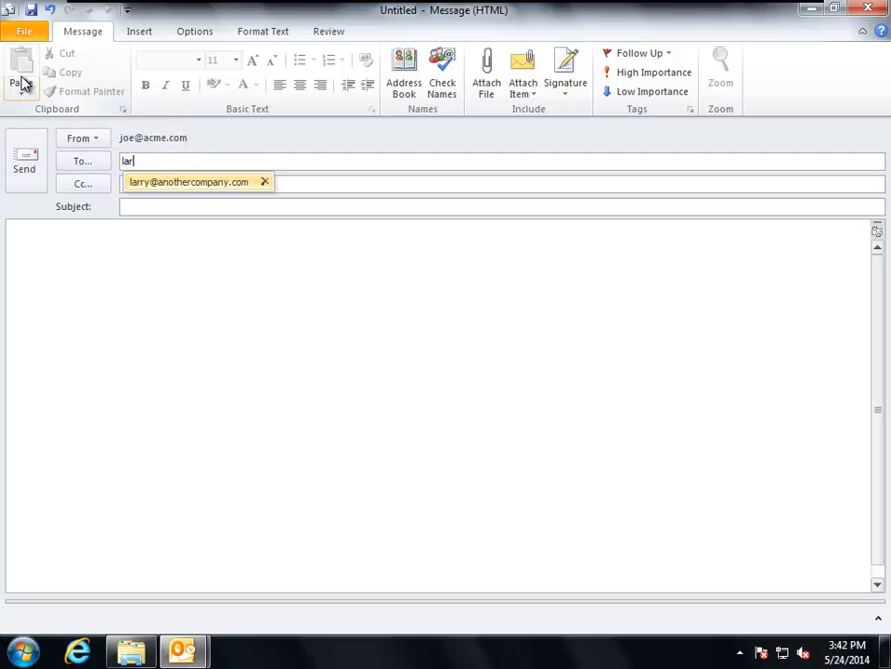
{"action": "left_click", "coordinate": [169, 182]}
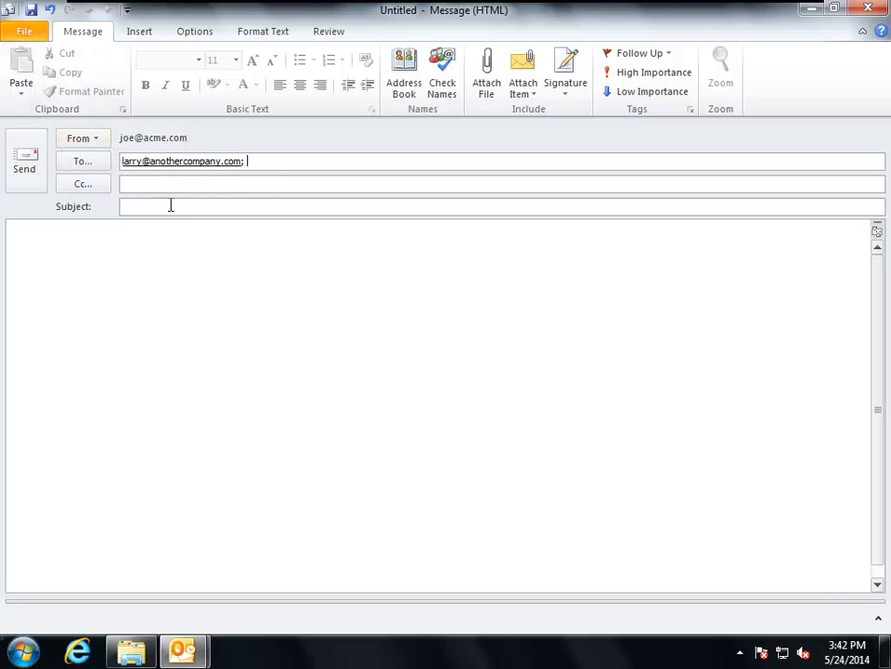
{"action": "left_click", "coordinate": [171, 205]}
{"action": "type", "text": "Latest"}
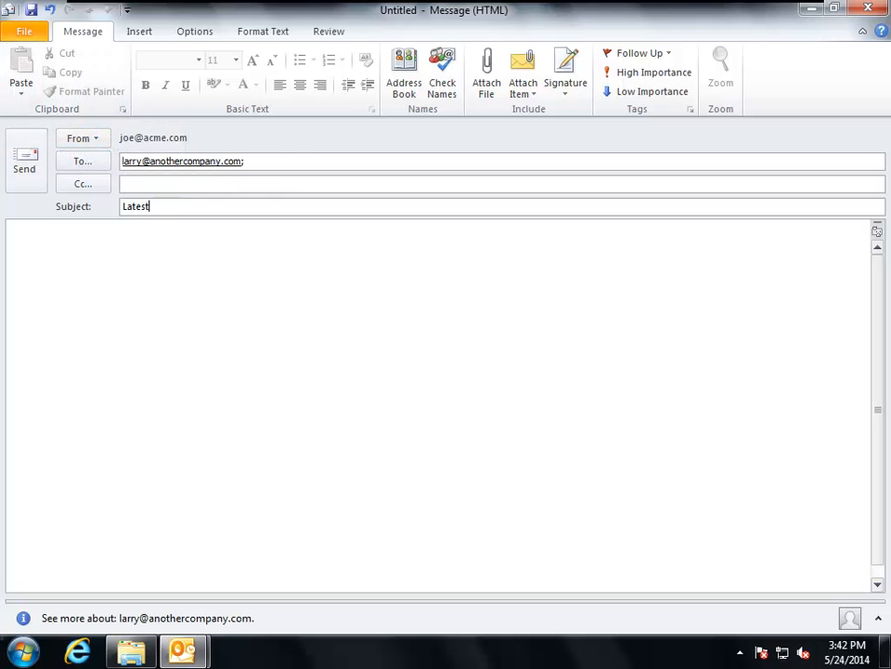
{"action": "type", "text": " Data"}
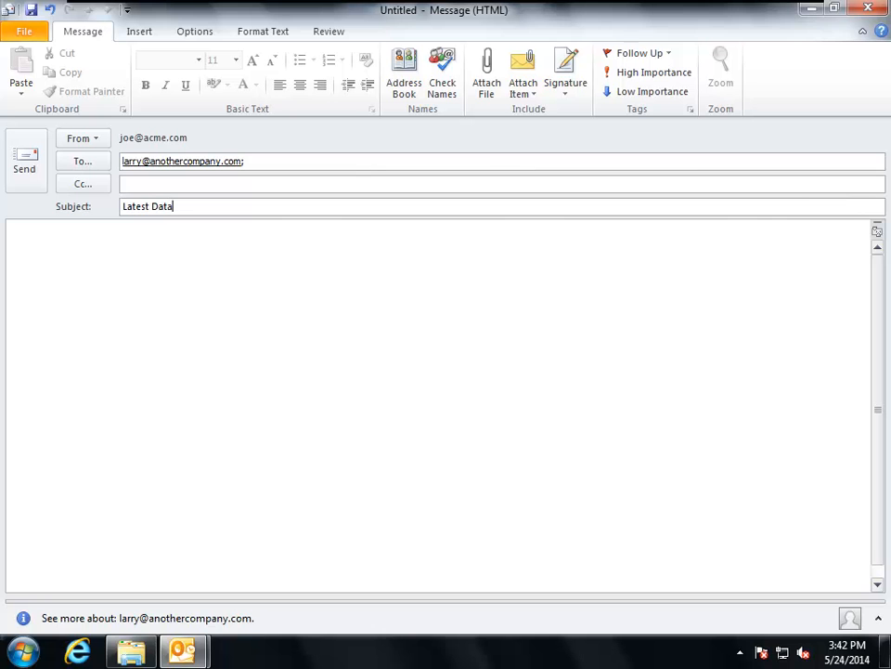
- Attach the CustomersForProcessing_West-High Sev workbook from the desktop to the message
{"action": "left_click", "coordinate": [488, 89]}
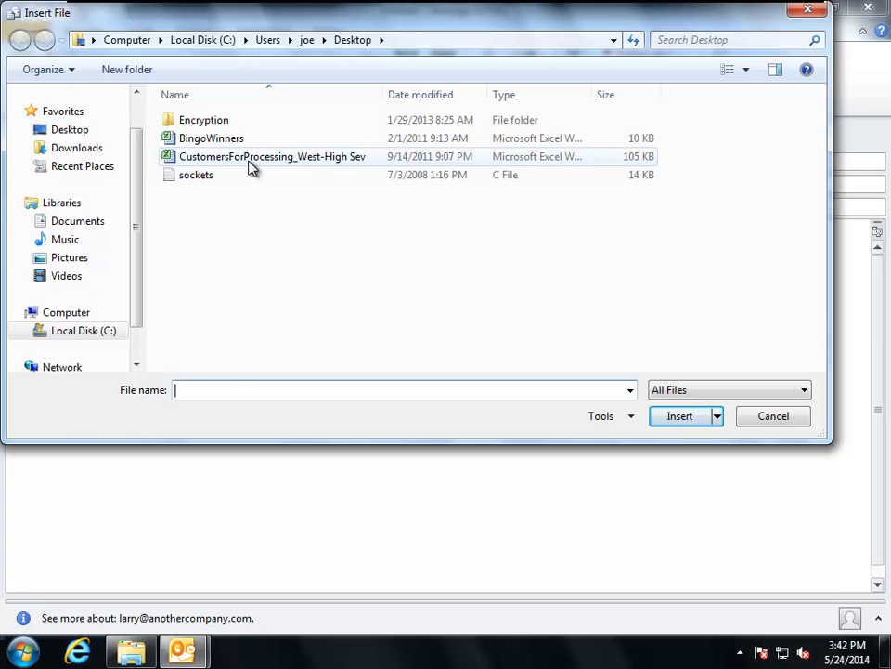
{"action": "left_click", "coordinate": [250, 165]}
{"action": "left_click", "coordinate": [670, 419]}
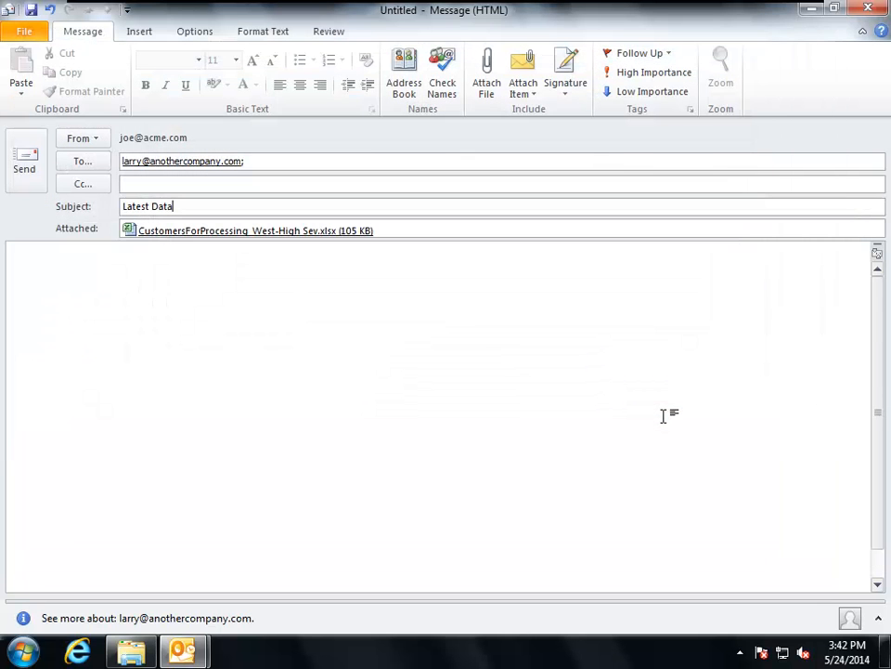
- Write "Have a look at the latest --" followed by the sender's first name in the message body
{"action": "left_click", "coordinate": [119, 270]}
{"action": "type", "text": "Ha"}
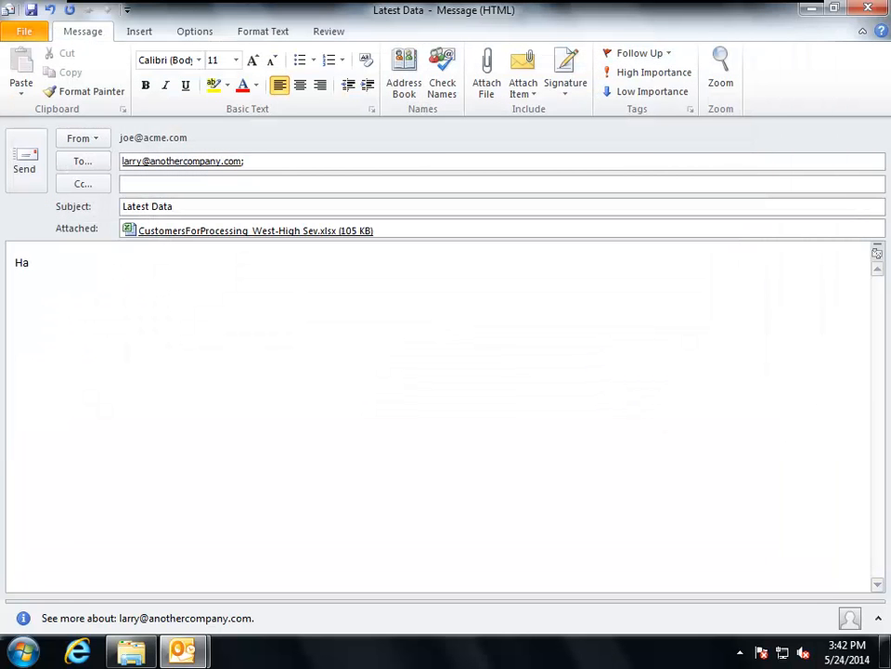
{"action": "type", "text": "ve a look at the l"}
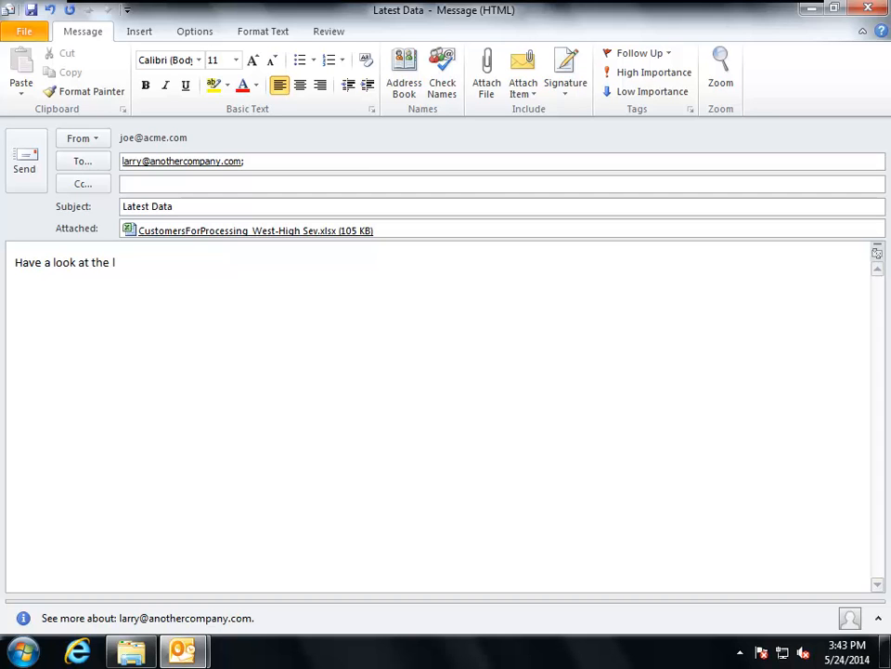
{"action": "type", "text": "atest -- Joe"}
- Review the customer data in the attached CustomersForProcessing workbook, close it, and send the Latest Data message
{"action": "left_click", "coordinate": [172, 232]}
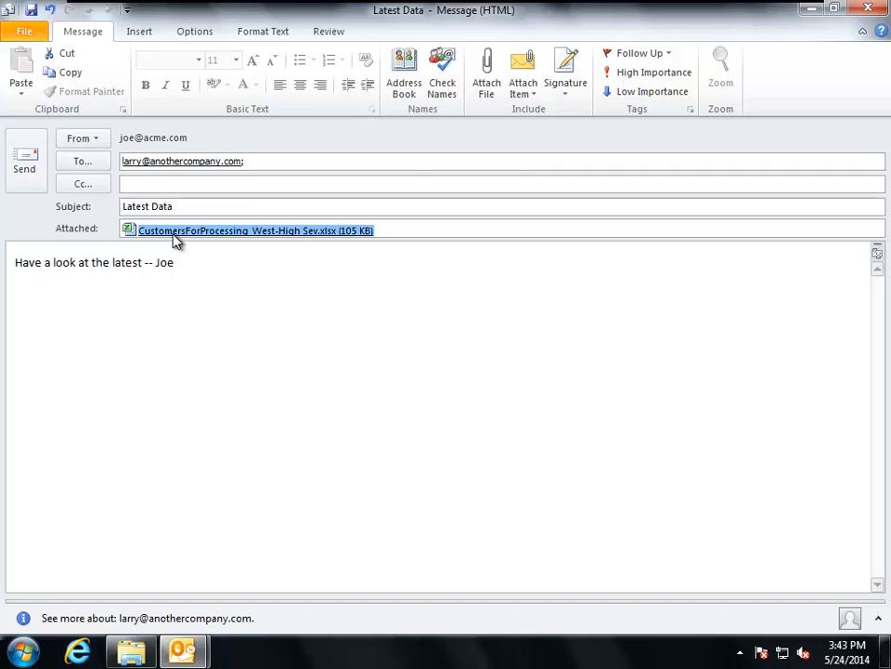
{"action": "double_click", "coordinate": [175, 238]}
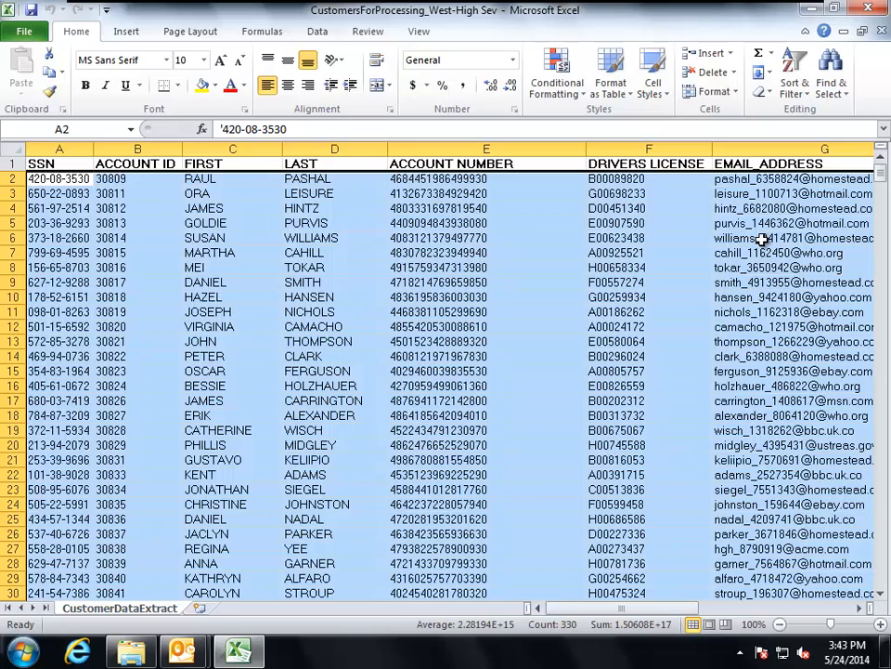
{"action": "left_click", "coordinate": [866, 8]}
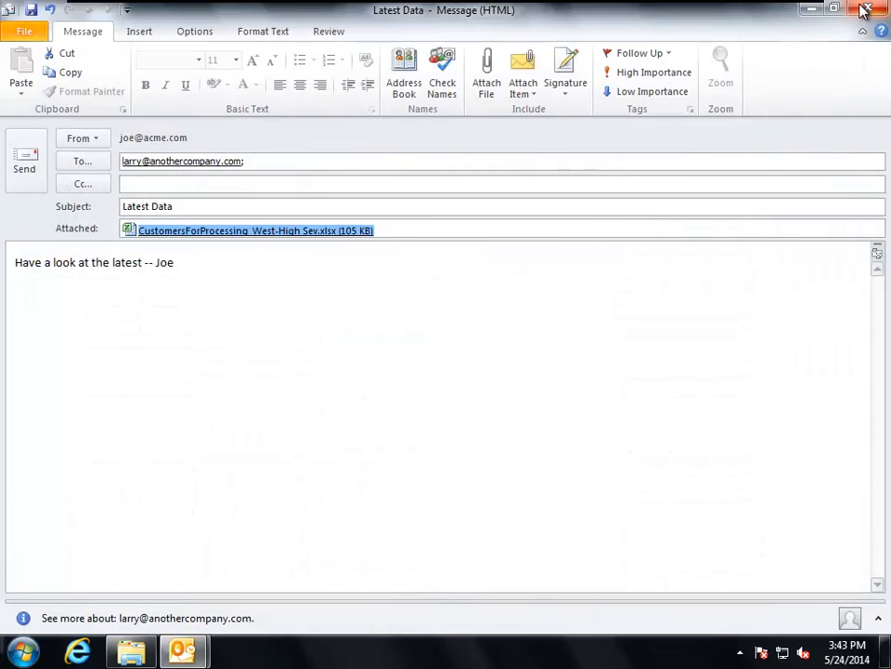
{"action": "left_click", "coordinate": [28, 170]}
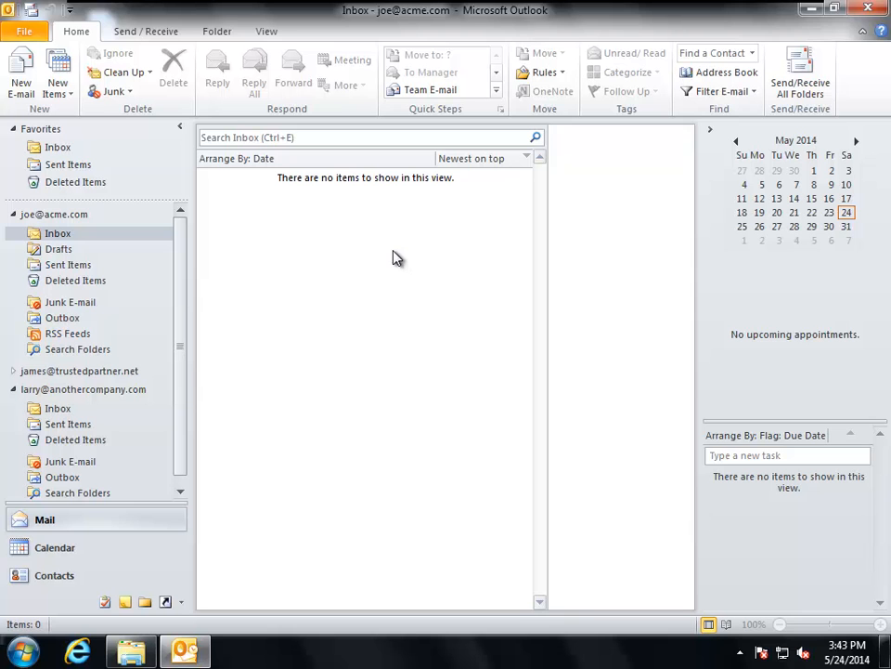
- Send and receive all folders, and check the anothercompany.com inbox for the Latest Data message
{"action": "left_click", "coordinate": [801, 70]}
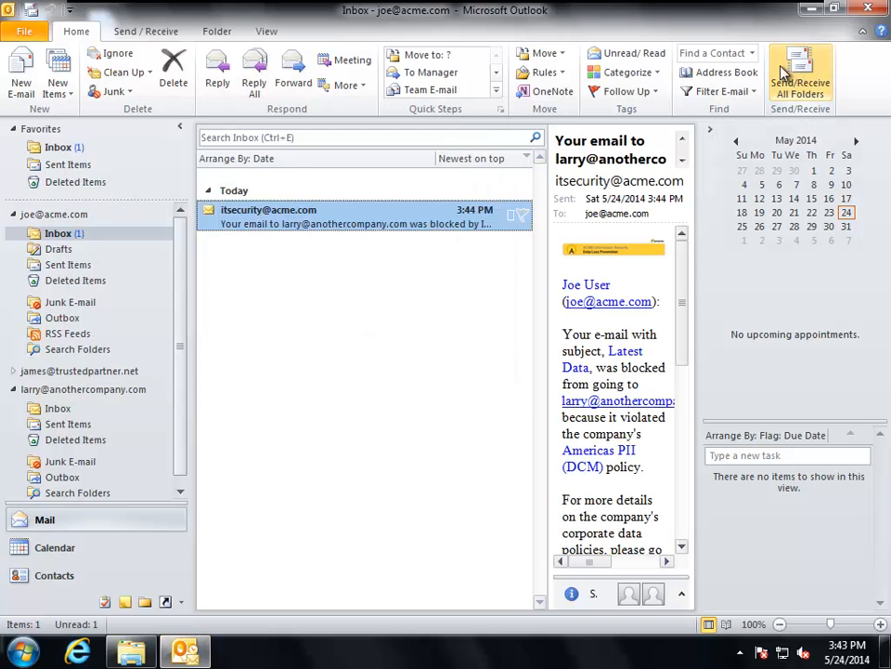
{"action": "scroll", "coordinate": [112, 379], "scroll_direction": "down", "scroll_amount": 1}
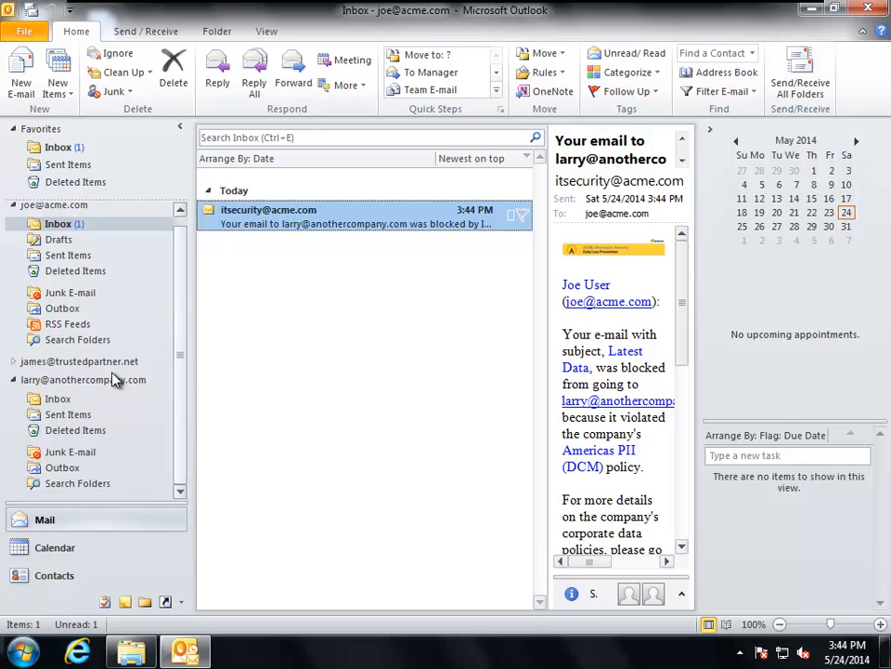
{"action": "left_click", "coordinate": [58, 398]}
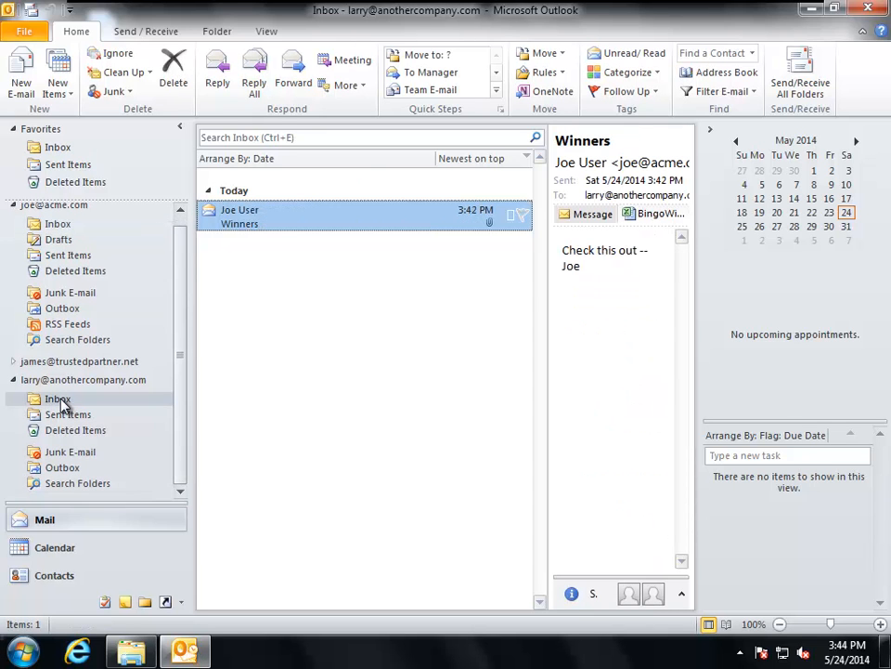
{"action": "scroll", "coordinate": [182, 297], "scroll_direction": "up", "scroll_amount": 1}
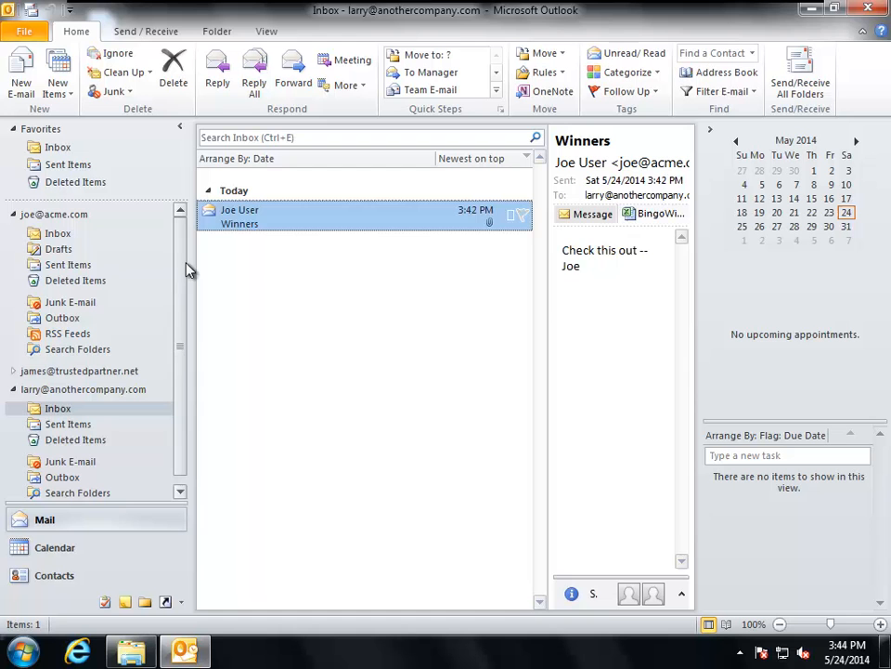
- Read the IT Security notification about the Latest Data e-mail in the acme.com inbox, and close it
{"action": "left_click", "coordinate": [63, 236]}
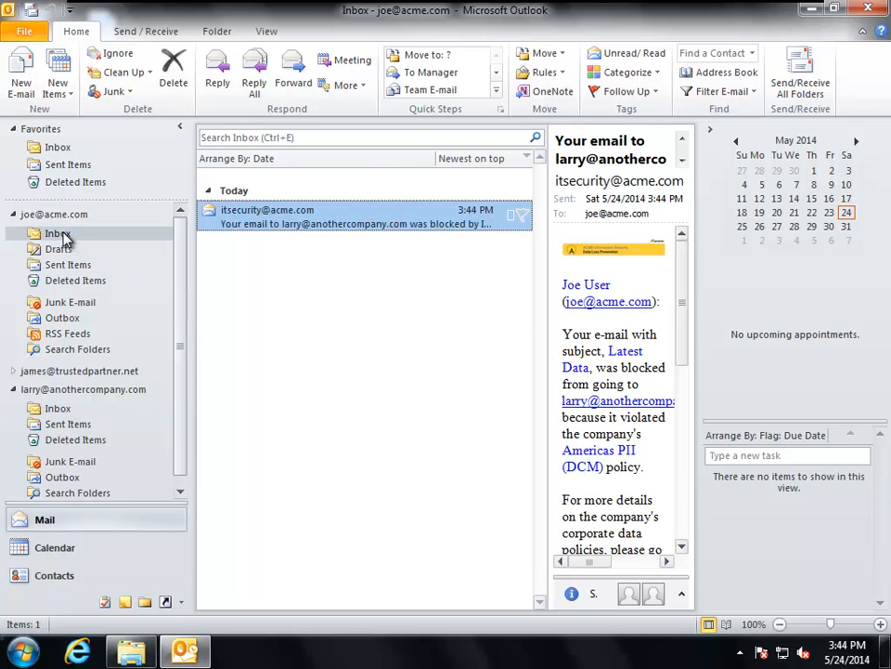
{"action": "double_click", "coordinate": [356, 217]}
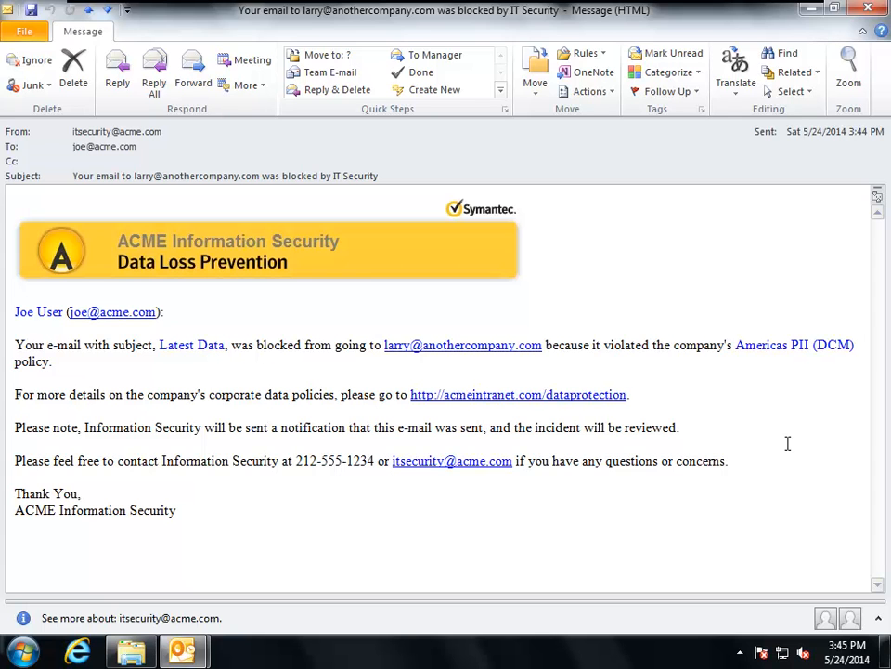
{"action": "left_click", "coordinate": [871, 11]}
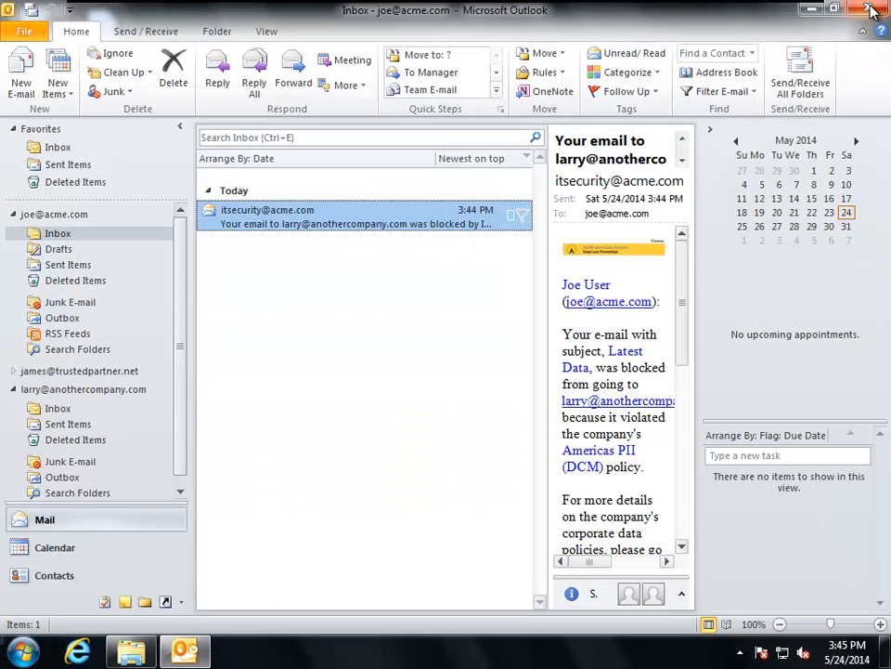
- Minimize the mail window and copy the CustomersForProcessing_West-High Sev file from the desktop
{"action": "left_click", "coordinate": [812, 13]}
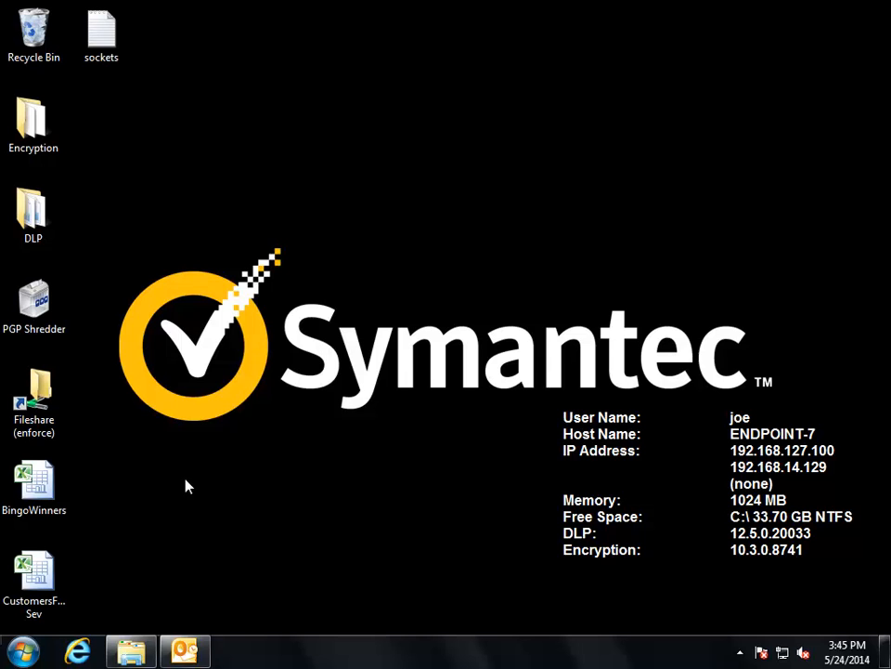
{"action": "left_click", "coordinate": [51, 583]}
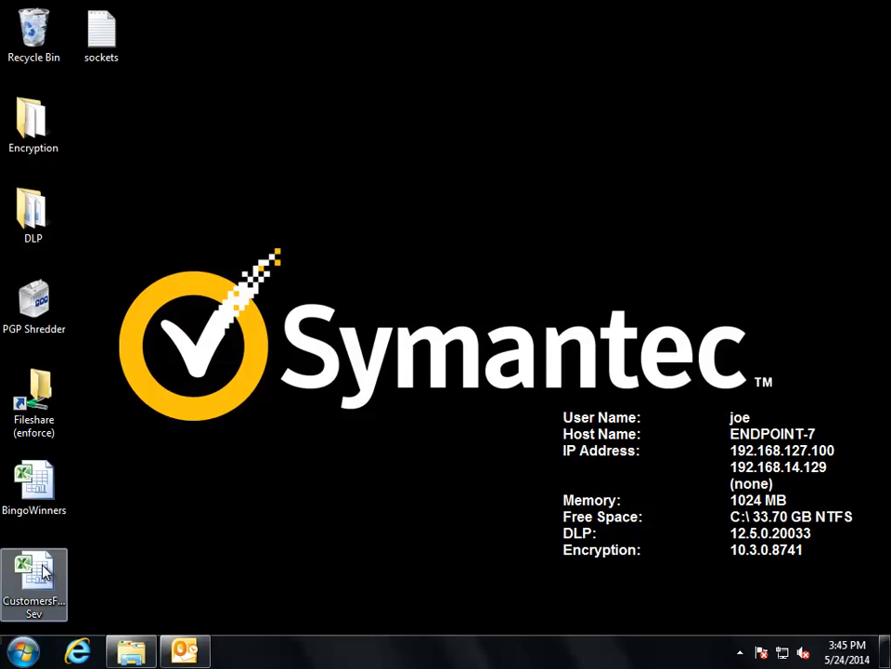
{"action": "right_click", "coordinate": [43, 562]}
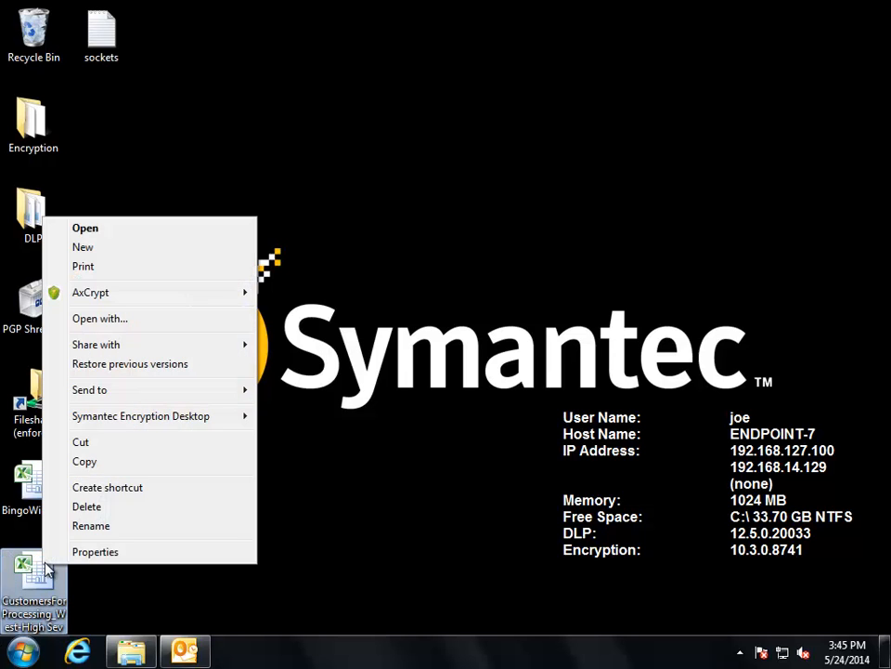
{"action": "left_click", "coordinate": [78, 463]}
- Try to paste the copied customer file onto Virtual USB (A:), and submit the reason "I did not know transferring this data was restricted."
{"action": "left_click", "coordinate": [130, 650]}
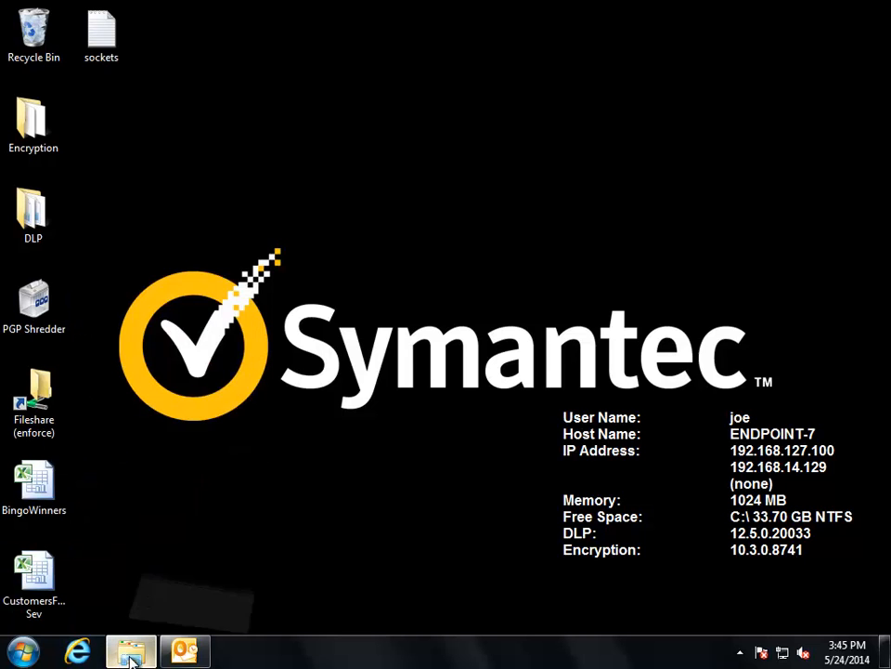
{"action": "double_click", "coordinate": [409, 211]}
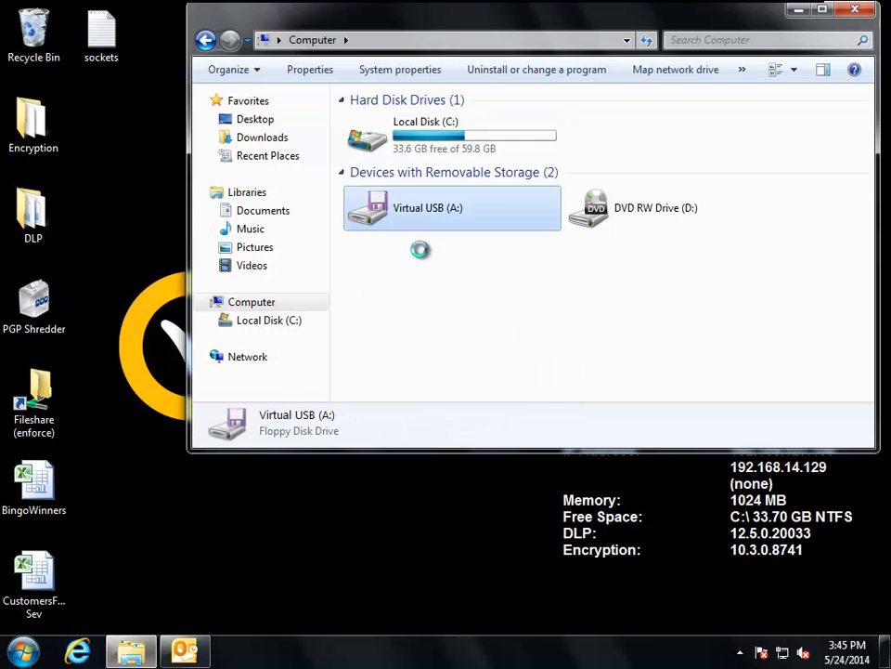
{"action": "right_click", "coordinate": [390, 181]}
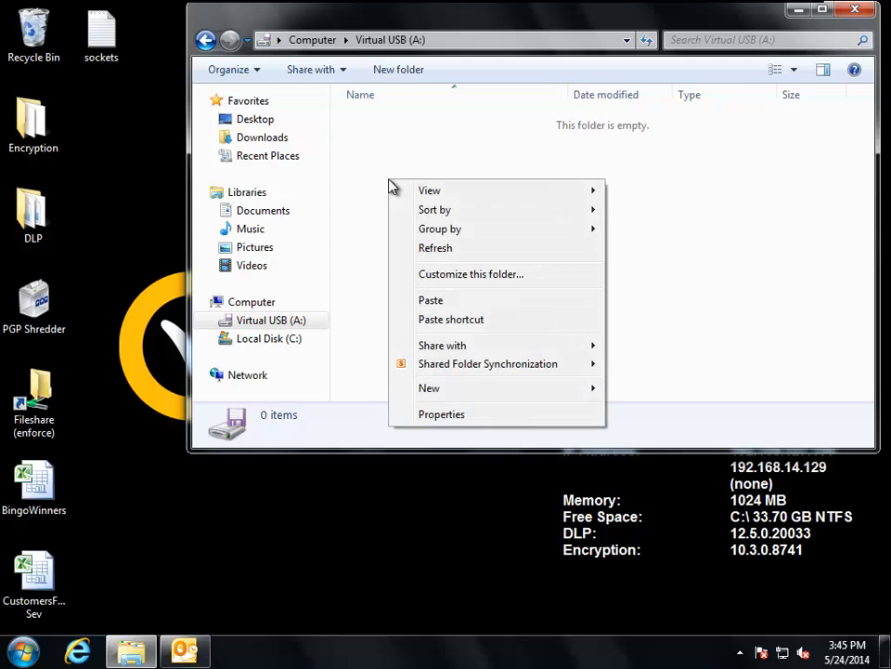
{"action": "left_click", "coordinate": [438, 301]}
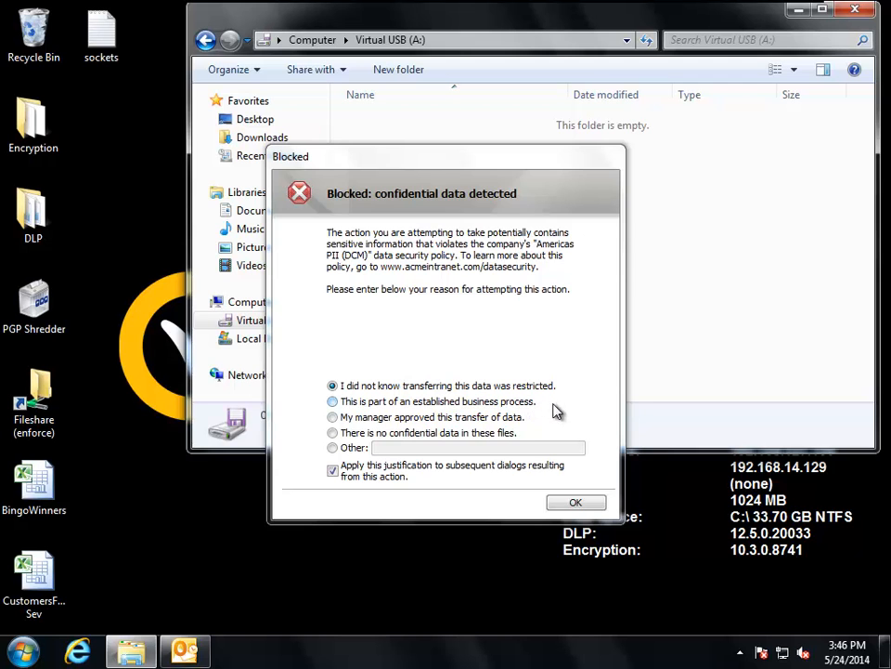
{"action": "left_click", "coordinate": [587, 507]}
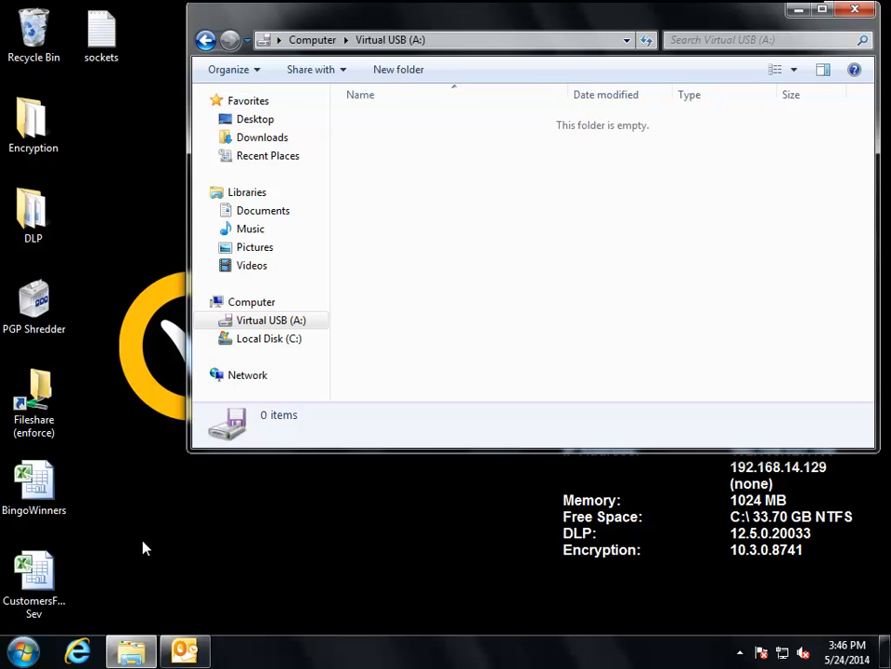
- Open the CustomersForProcessing_West-High Sev workbook from the desktop and try to print it to an XPS document named data
{"action": "left_click", "coordinate": [39, 575]}
{"action": "double_click", "coordinate": [39, 576]}
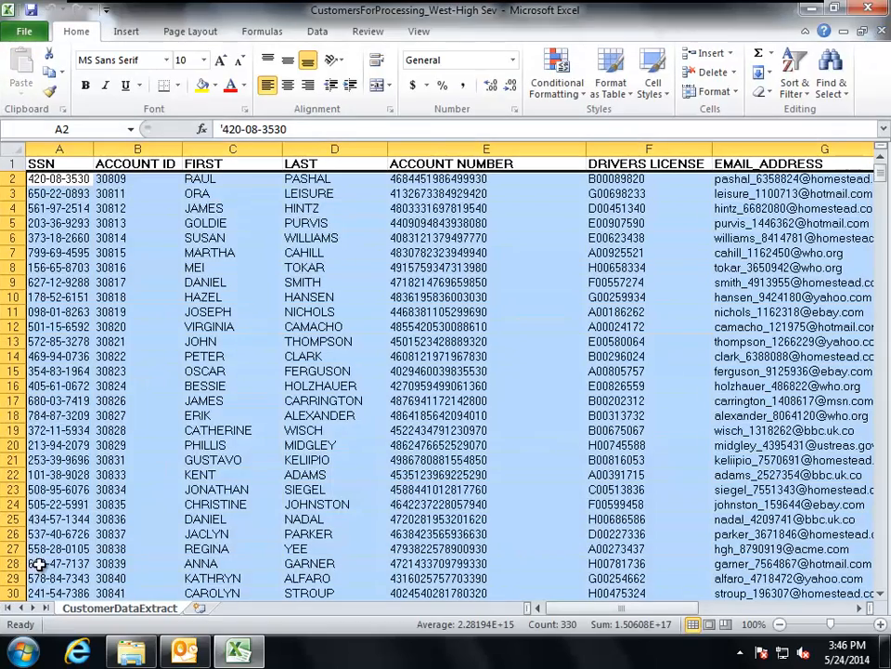
{"action": "left_click", "coordinate": [27, 33]}
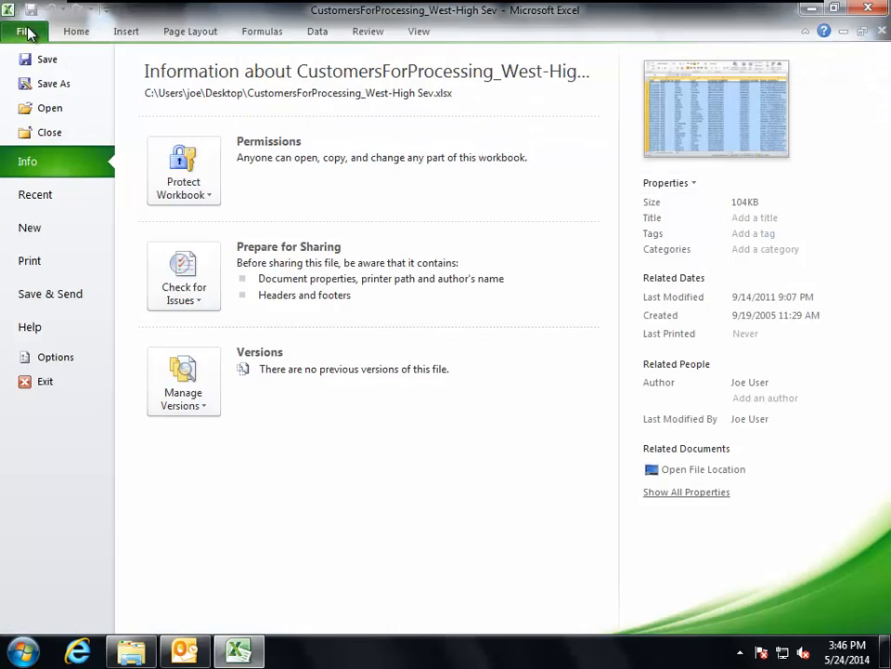
{"action": "left_click", "coordinate": [32, 263]}
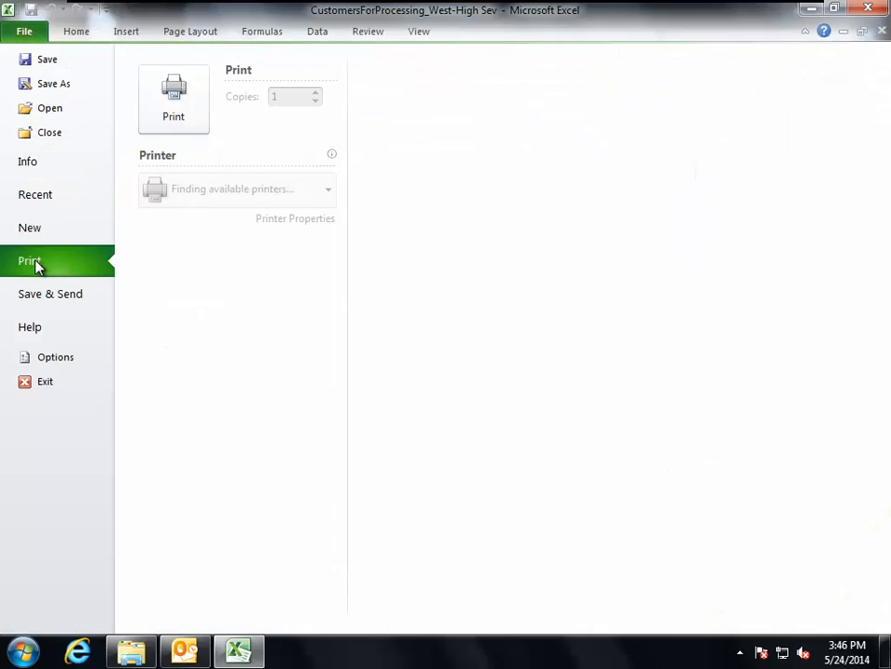
{"action": "left_click", "coordinate": [174, 93]}
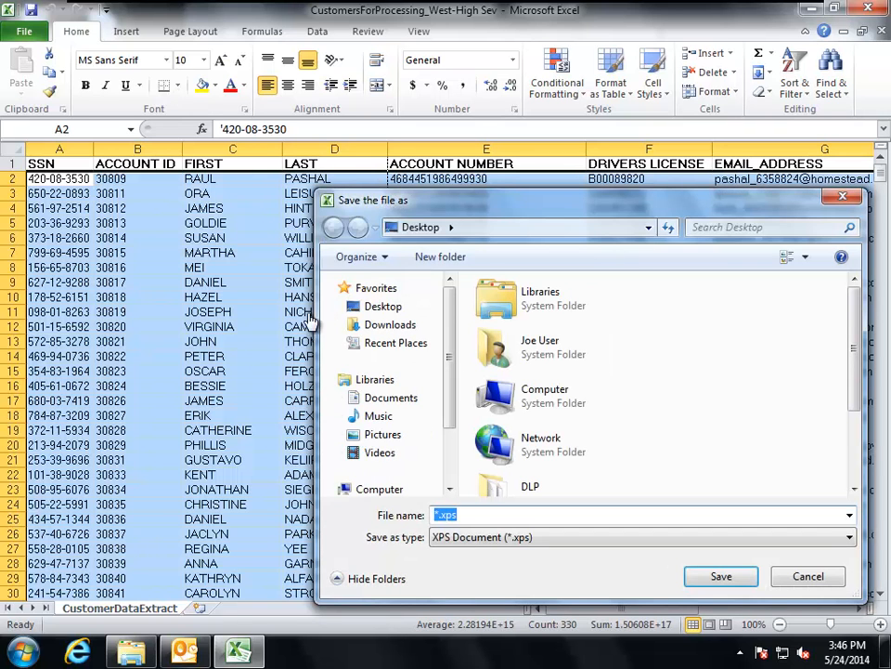
{"action": "type", "text": "data"}
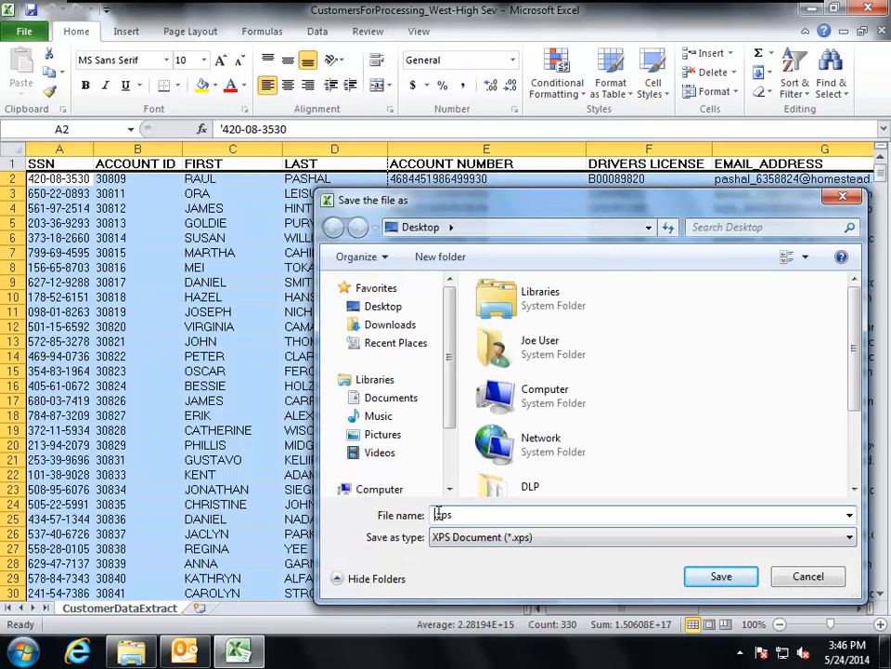
{"action": "left_click", "coordinate": [734, 578]}
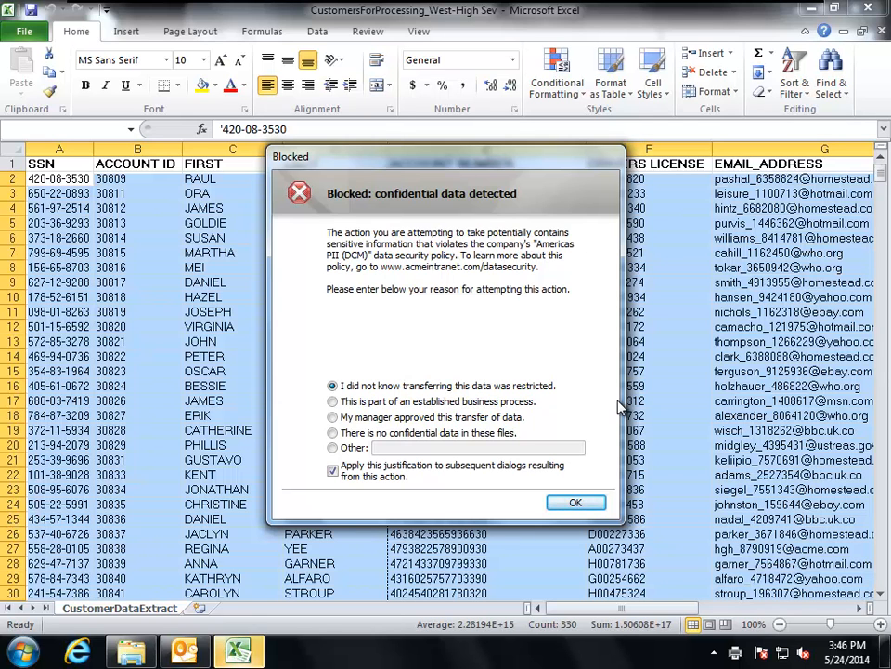
- Submit the preselected justification for the print attempt, dismiss the printing error, and close the workbook
{"action": "left_click", "coordinate": [576, 502]}
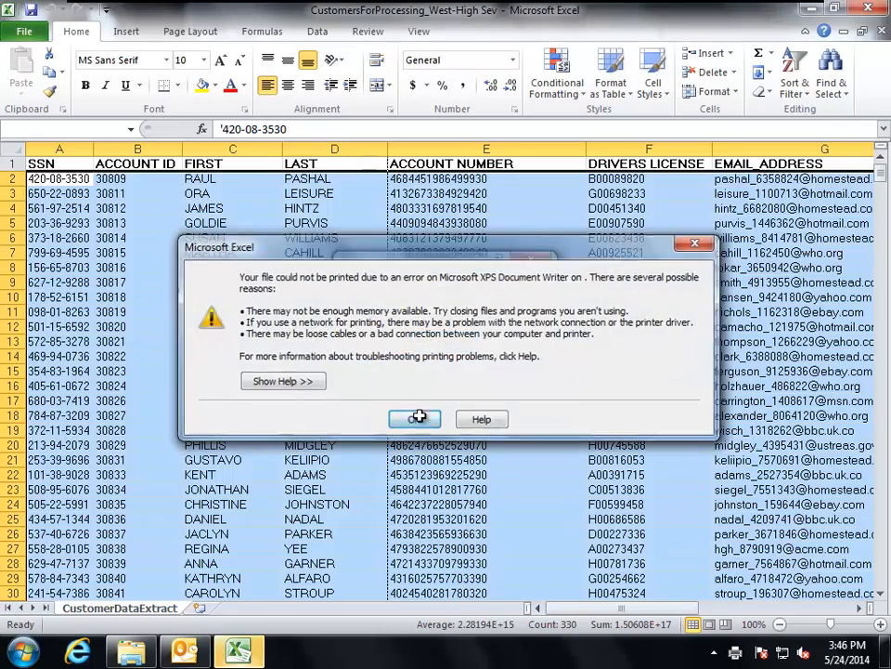
{"action": "left_click", "coordinate": [414, 419]}
{"action": "left_click", "coordinate": [869, 8]}
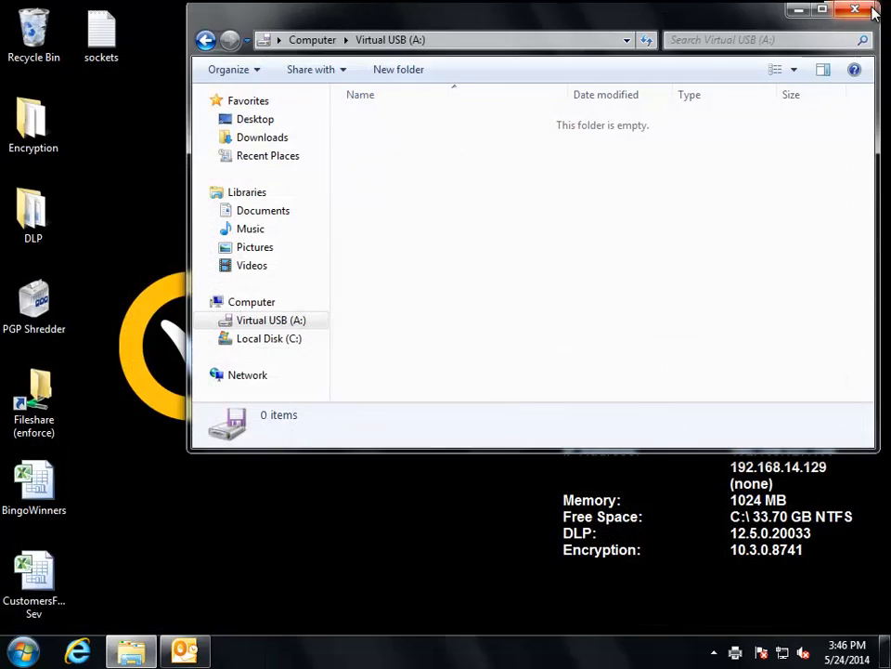
- Try to encrypt the CustomersForProcessing_West-High Sev file on the desktop with AxCrypt, and dismiss the AxCrypt error
{"action": "left_click", "coordinate": [116, 518]}
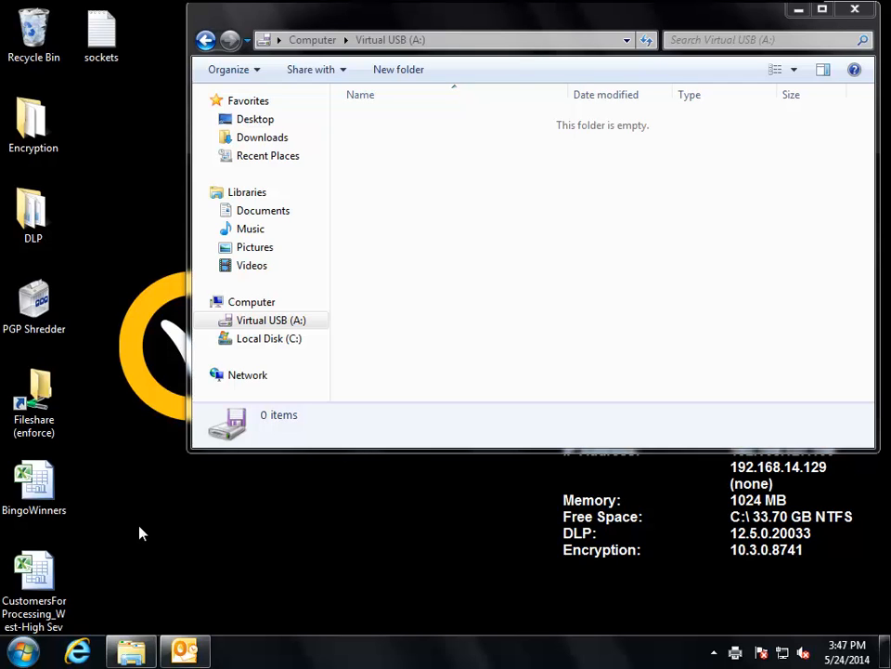
{"action": "left_click", "coordinate": [37, 576]}
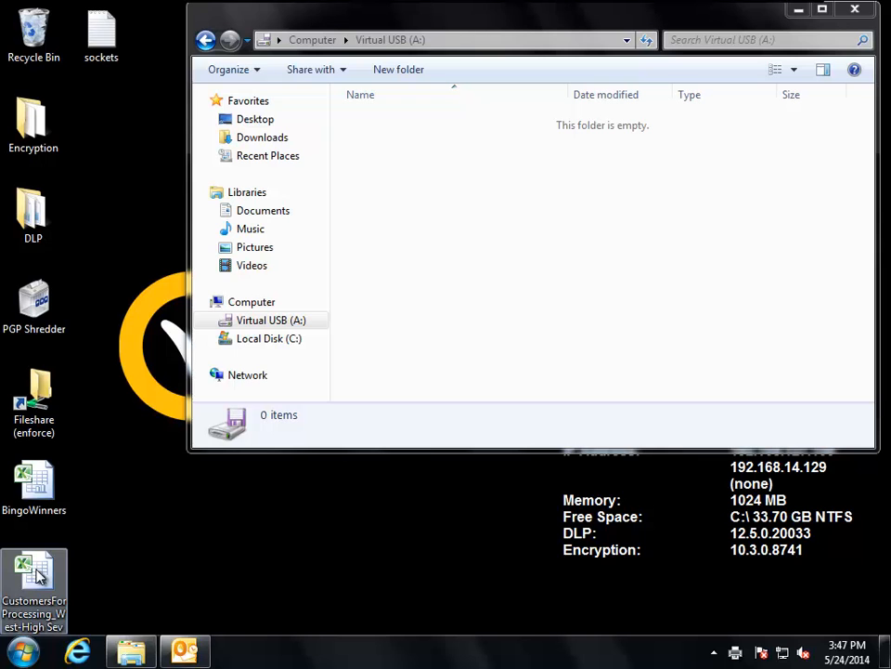
{"action": "right_click", "coordinate": [37, 576]}
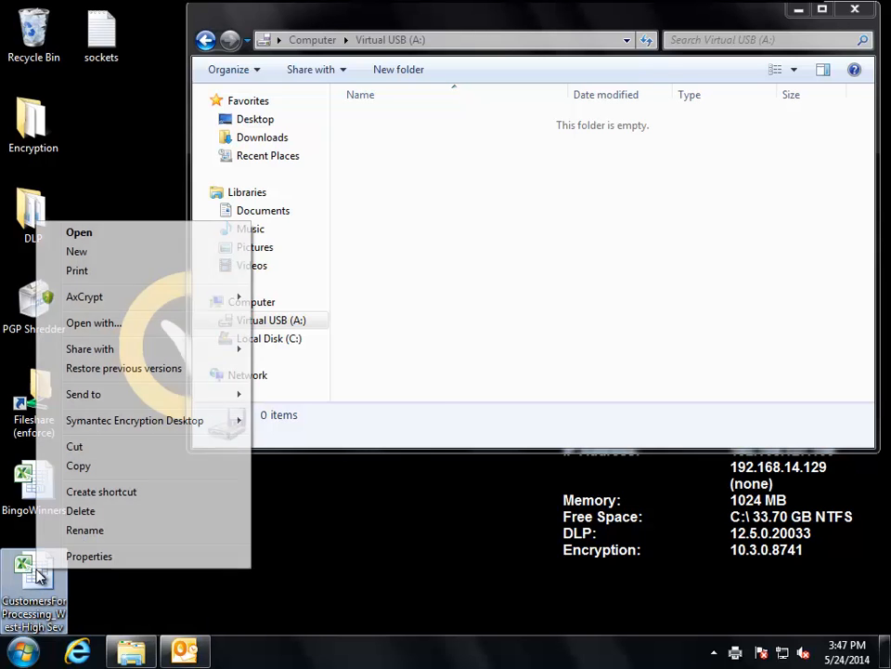
{"action": "mouse_move", "coordinate": [124, 303]}
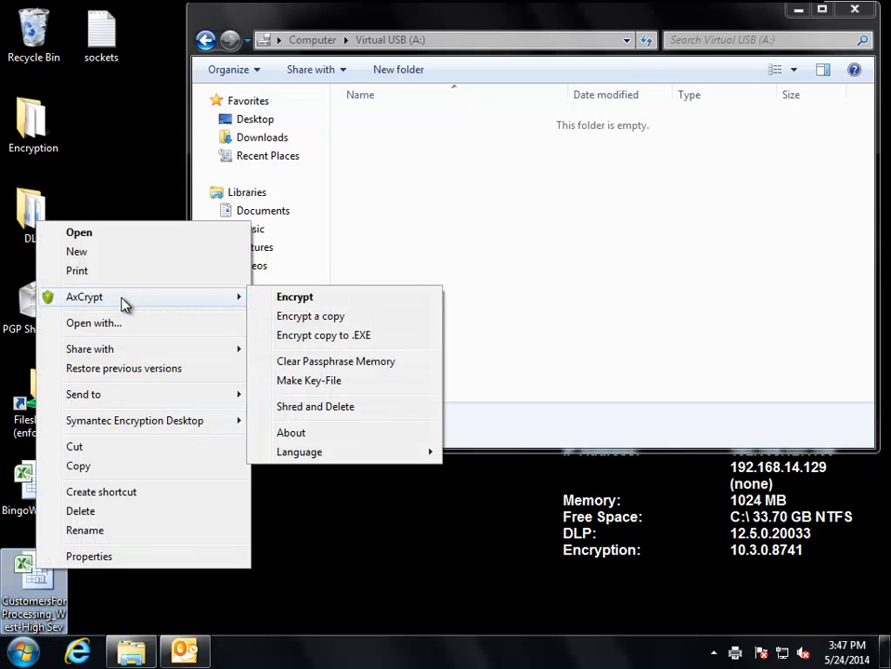
{"action": "left_click", "coordinate": [309, 303]}
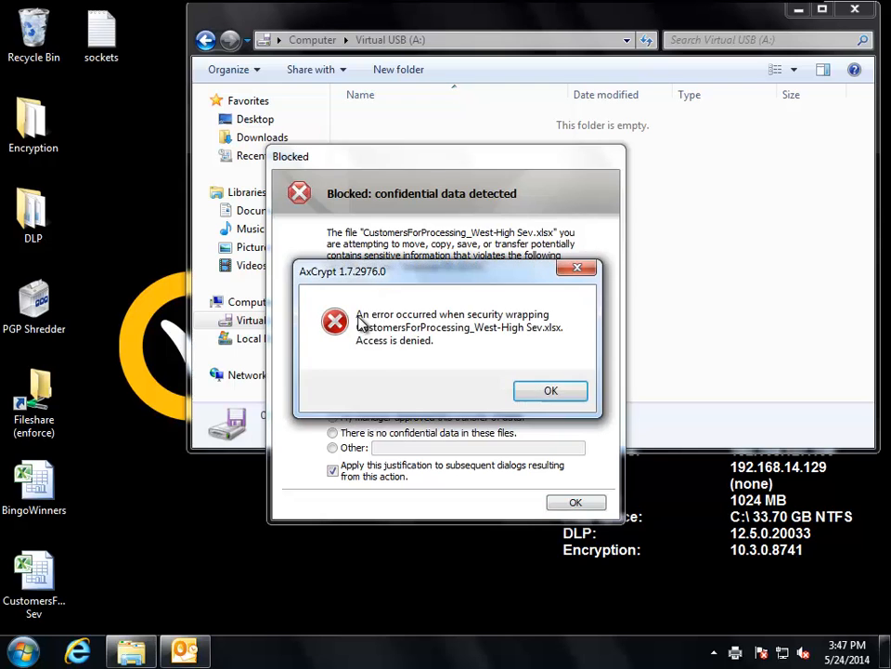
{"action": "left_click", "coordinate": [547, 391]}
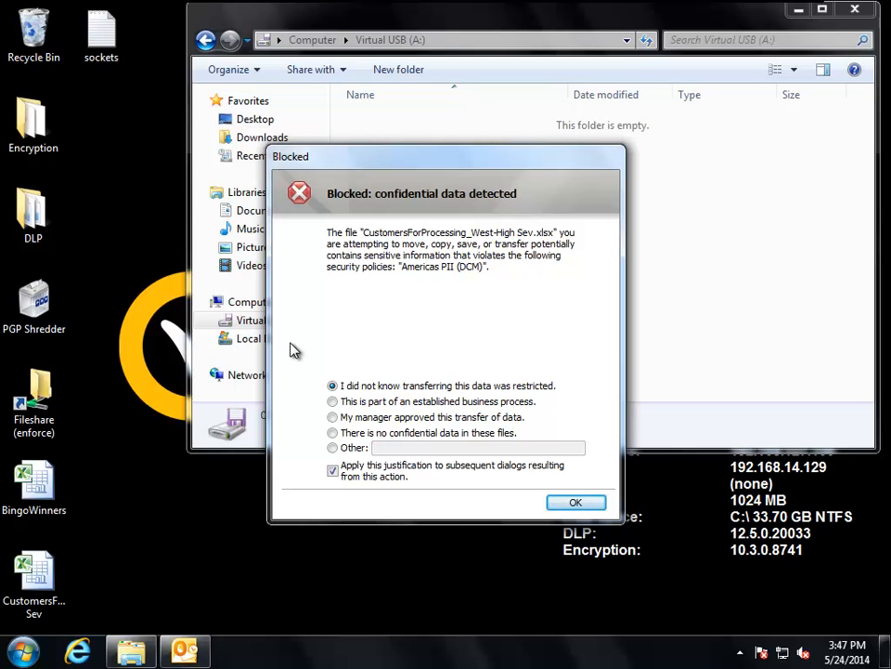
- Submit an Other justification for the encryption attempt, stating the wish to show the file to the intended recipient
{"action": "left_click", "coordinate": [333, 450]}
{"action": "type", "text": "I really want to show this to Larry."}
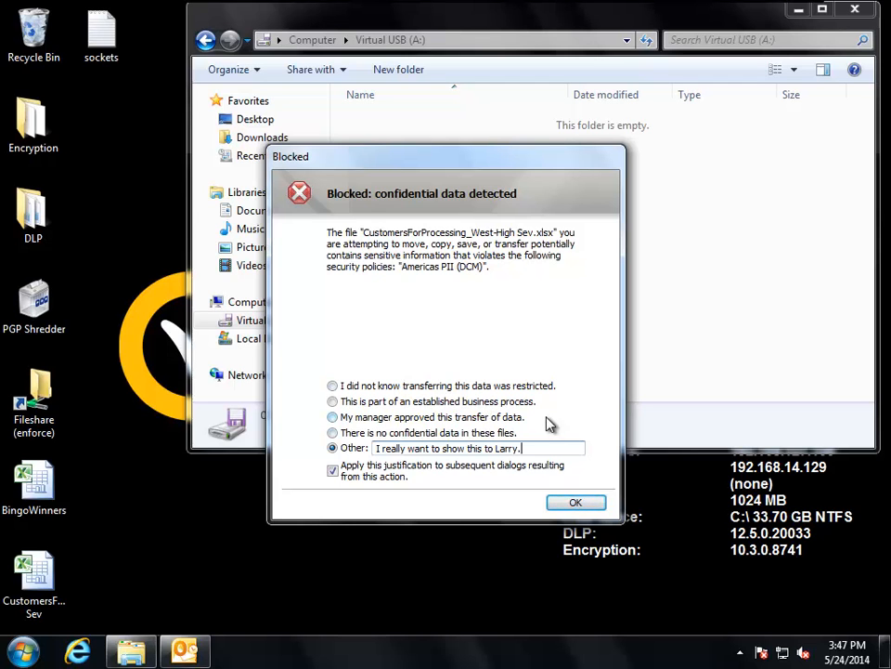
{"action": "left_click", "coordinate": [577, 503]}
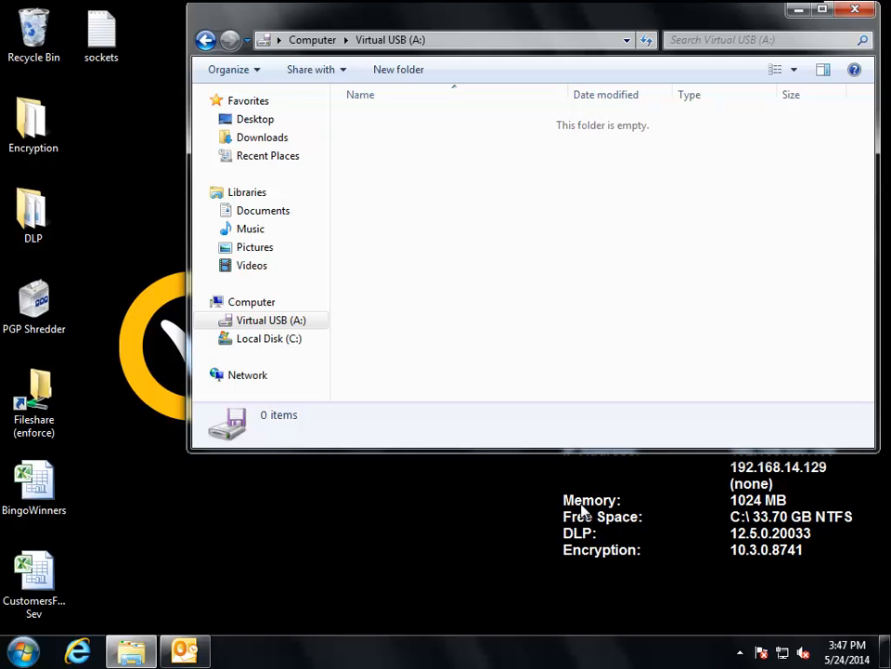
- Minimize the USB drive window, switch to the server virtual machine, and send and receive all folders in its Outlook
{"action": "left_click", "coordinate": [796, 10]}
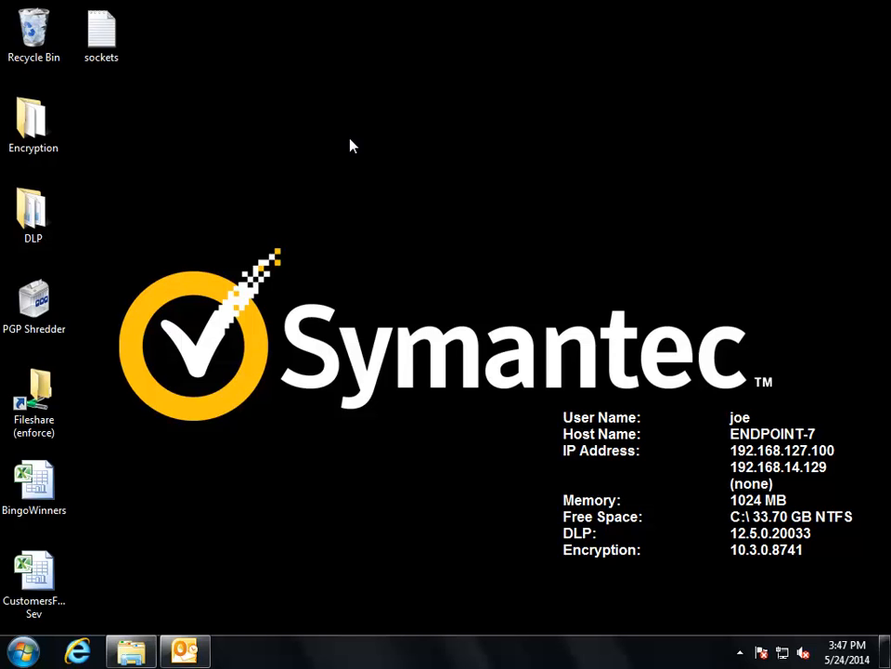
{"action": "mouse_move", "coordinate": [400, 3]}
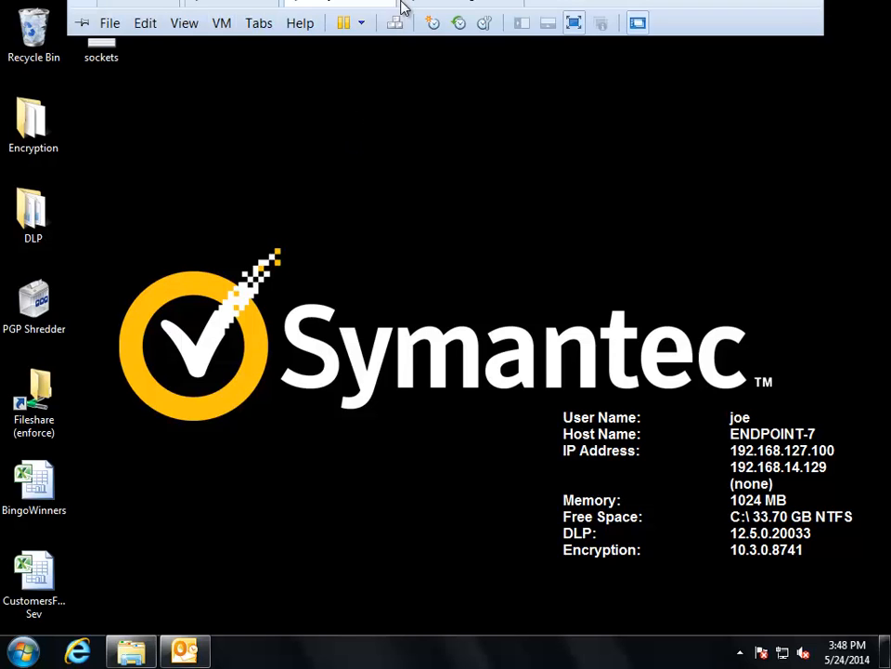
{"action": "left_click", "coordinate": [243, 18]}
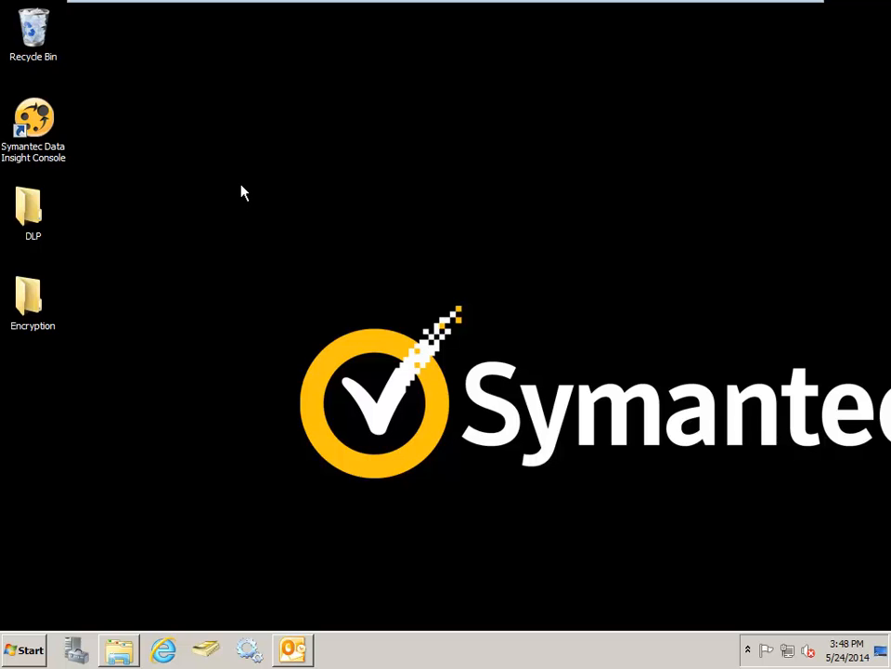
{"action": "left_click", "coordinate": [291, 649]}
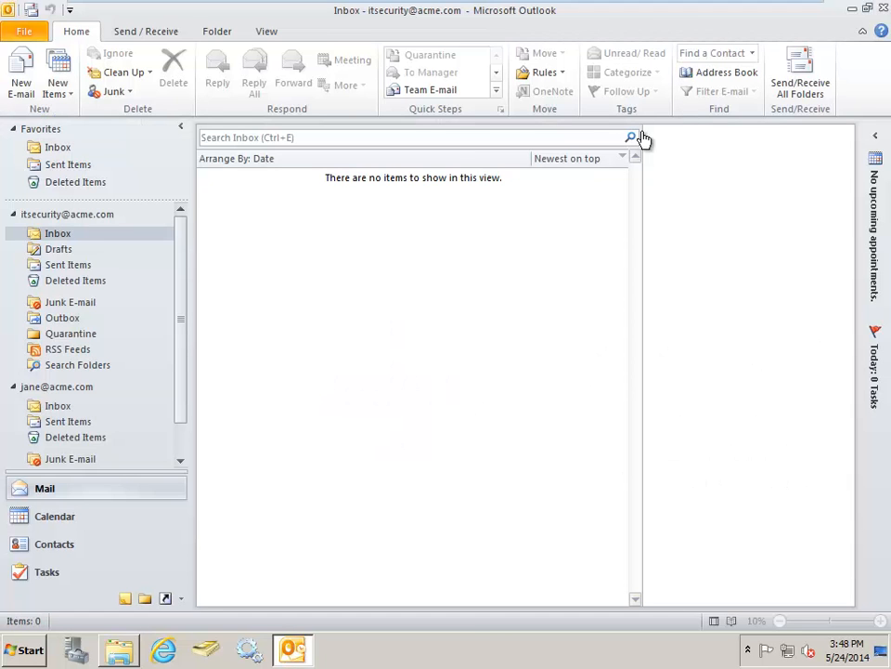
{"action": "left_click", "coordinate": [800, 76]}
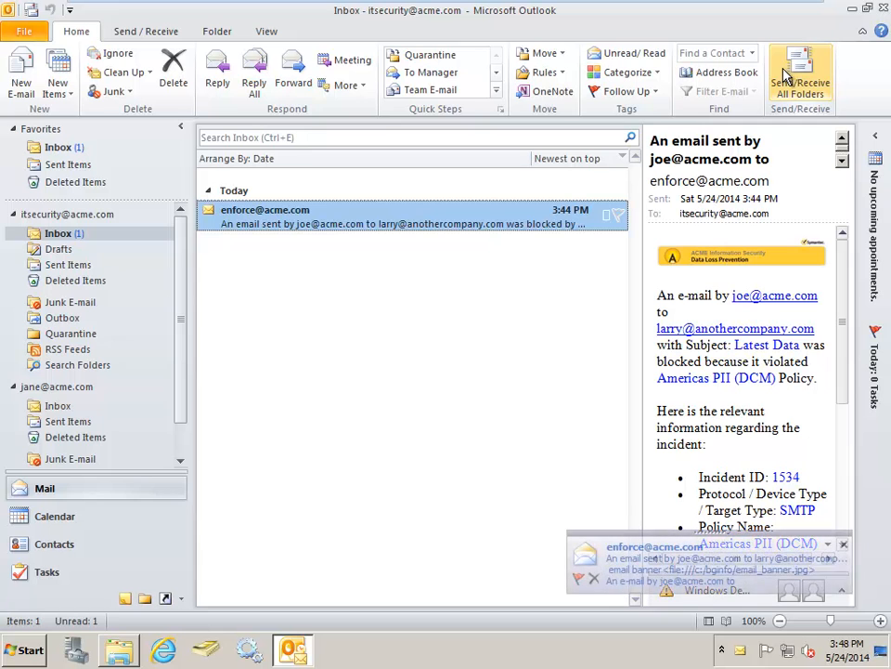
- Review the Latest Data message in the IT Security Quarantine folder, and close it
{"action": "left_click", "coordinate": [80, 341]}
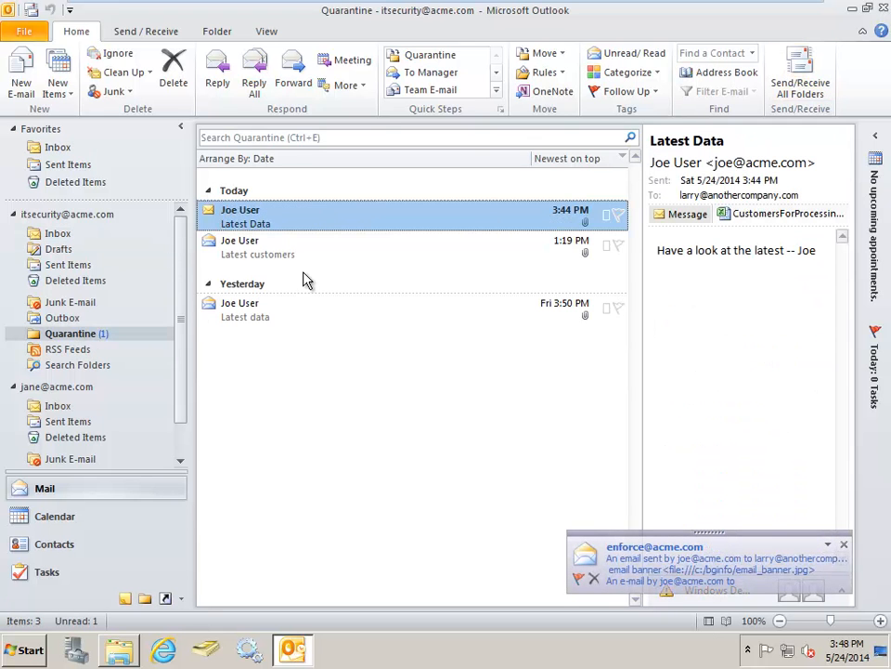
{"action": "double_click", "coordinate": [423, 225]}
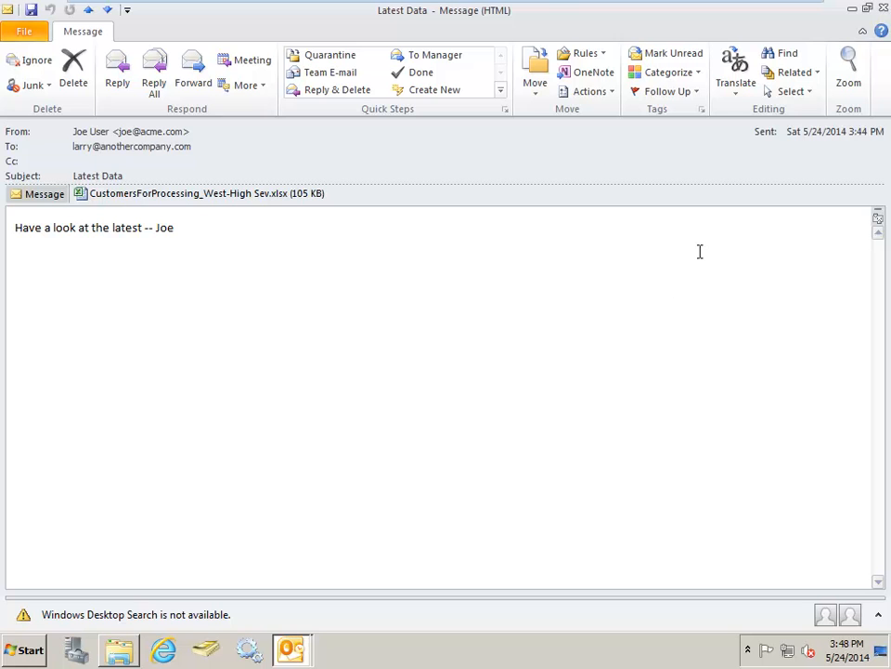
{"action": "left_click", "coordinate": [883, 9]}
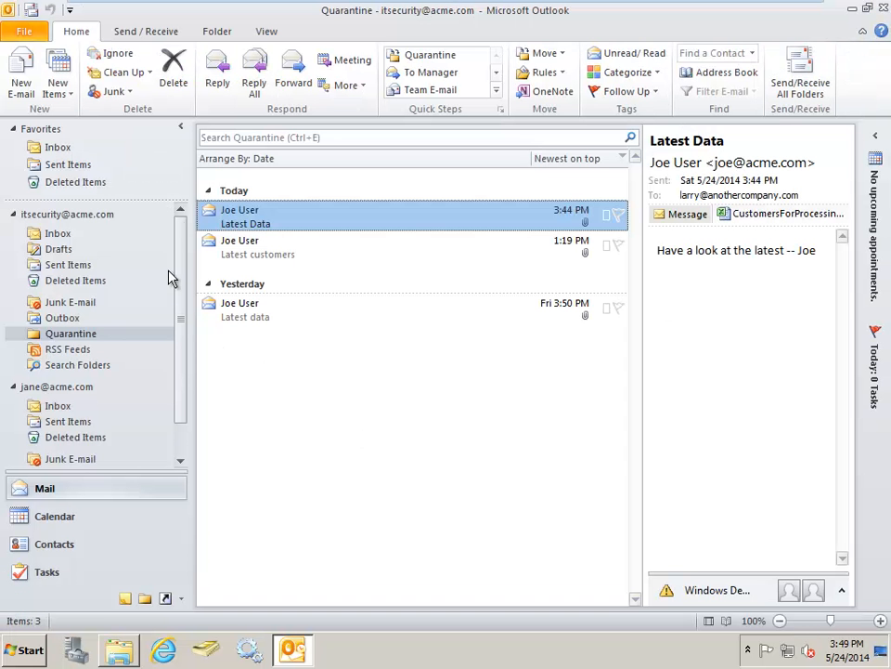
- Read the DLP block notification in the IT Security inbox, and follow its Incident Snapshot link
{"action": "left_click", "coordinate": [66, 235]}
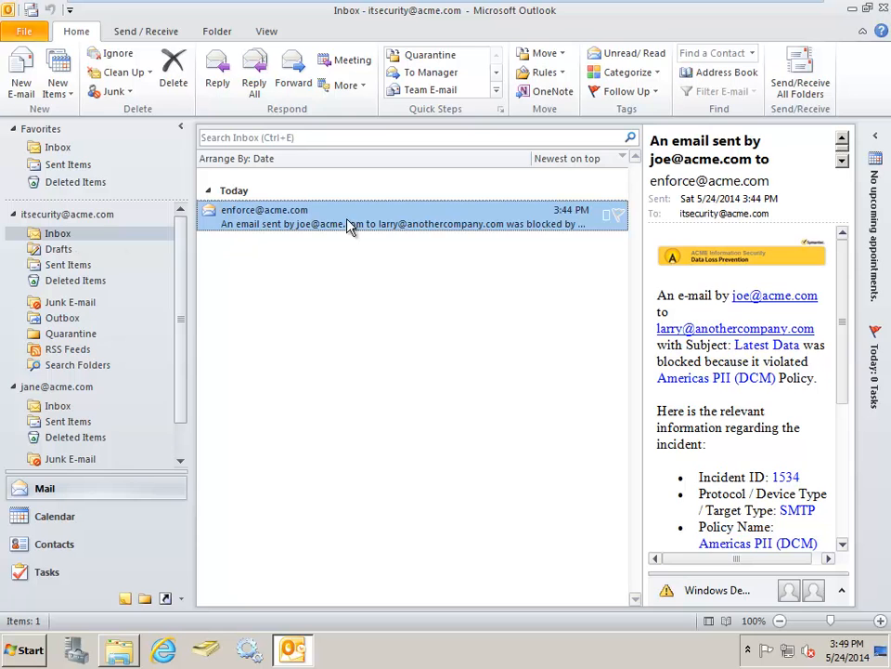
{"action": "double_click", "coordinate": [397, 223]}
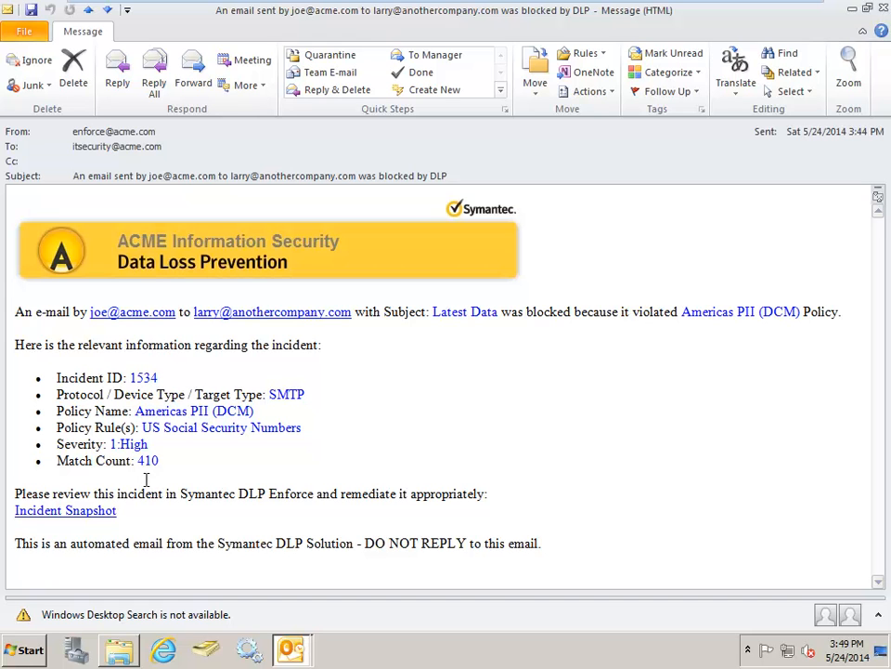
{"action": "left_click", "coordinate": [101, 511]}
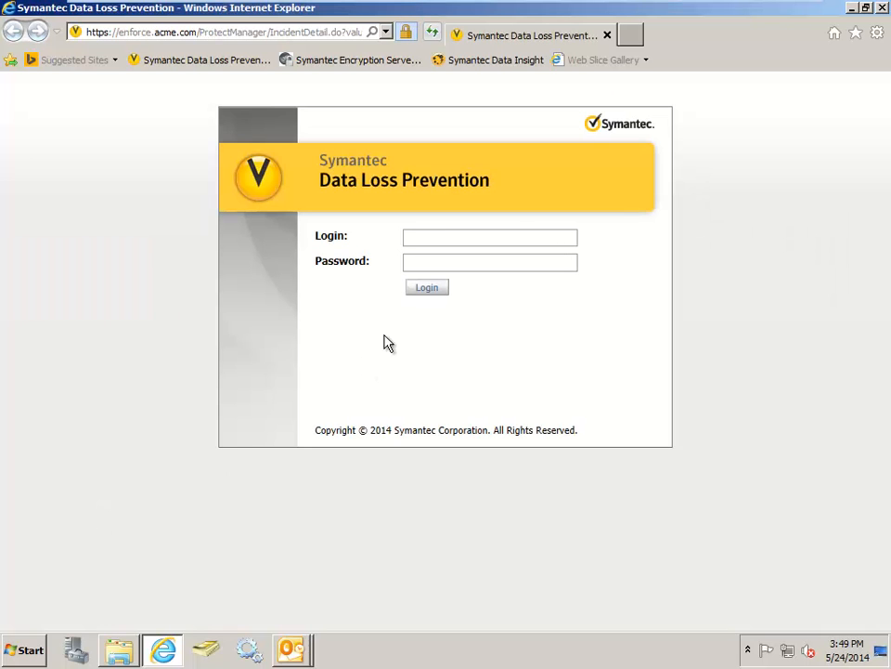
- Log in to Symantec Data Loss Prevention as Administrator with the account password
{"action": "left_click", "coordinate": [446, 237]}
{"action": "type", "text": "Administrator"}
{"action": "key", "text": "Tab"}
{"action": "type", "text": "•••••••••"}
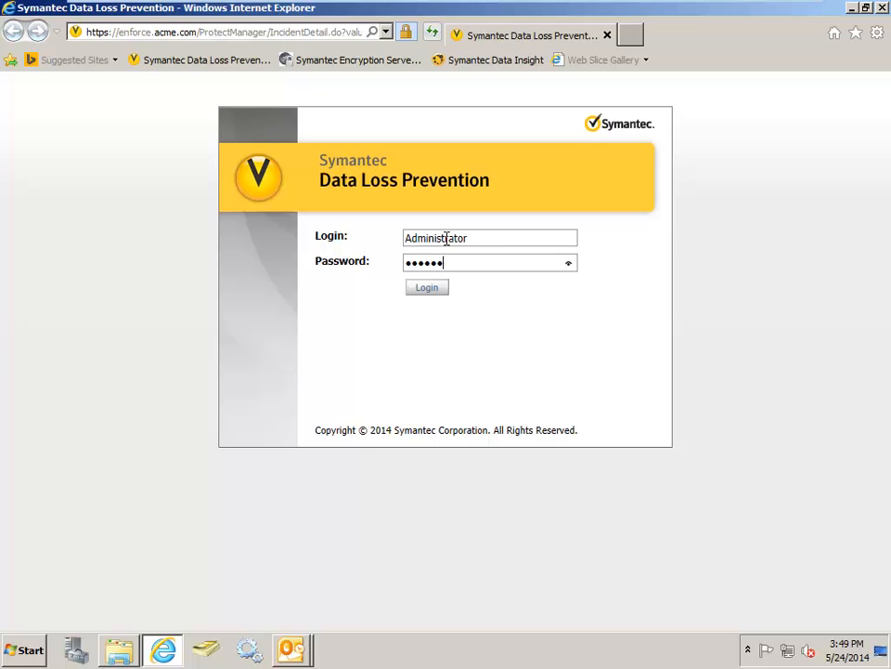
{"action": "key", "text": "Return"}
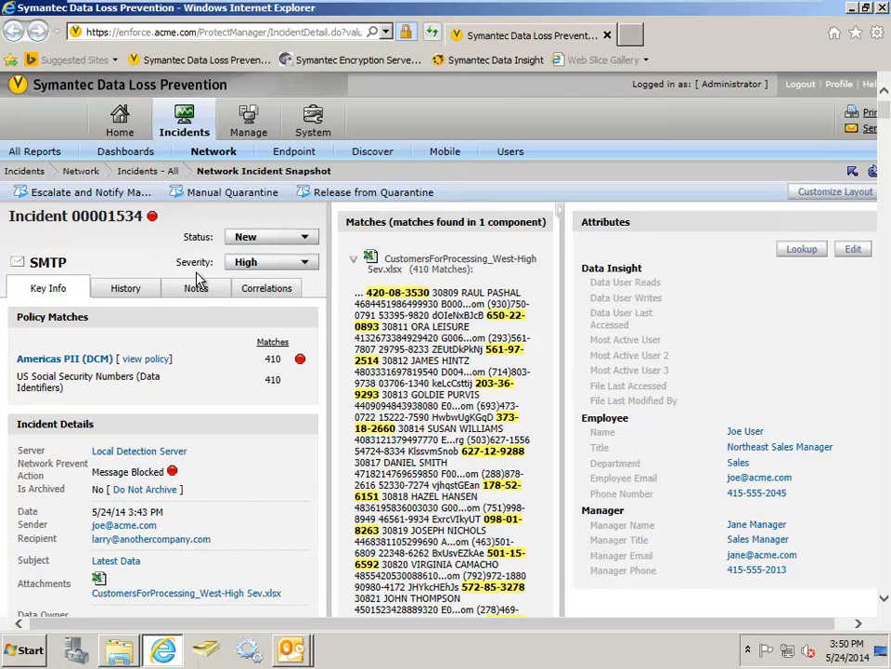
- Review the SMTP incident snapshot, including its policy matches, incident details, message body and highlighted matches in the attached spreadsheet
{"action": "scroll", "coordinate": [249, 283], "scroll_direction": "down", "scroll_amount": 1}
{"action": "scroll", "coordinate": [249, 295], "scroll_direction": "down", "scroll_amount": 3}
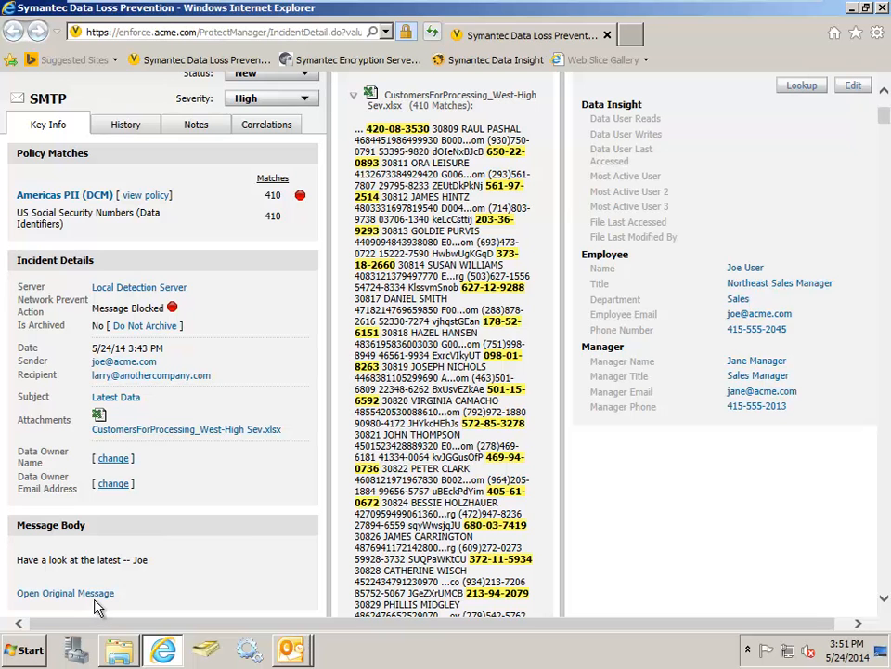
{"action": "scroll", "coordinate": [279, 525], "scroll_direction": "up", "scroll_amount": 3}
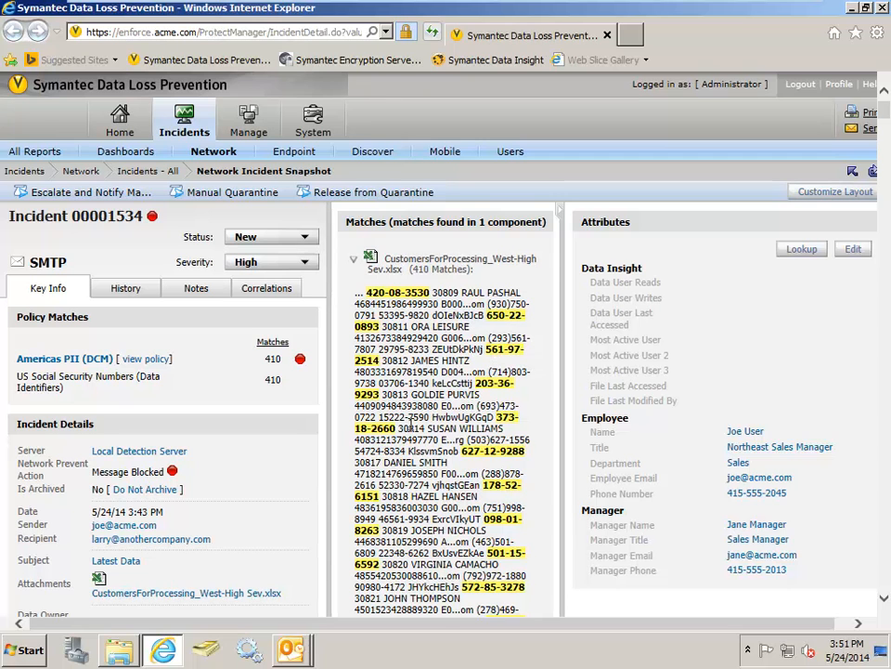
{"action": "scroll", "coordinate": [434, 415], "scroll_direction": "down", "scroll_amount": 5}
{"action": "scroll", "coordinate": [412, 424], "scroll_direction": "down", "scroll_amount": 1}
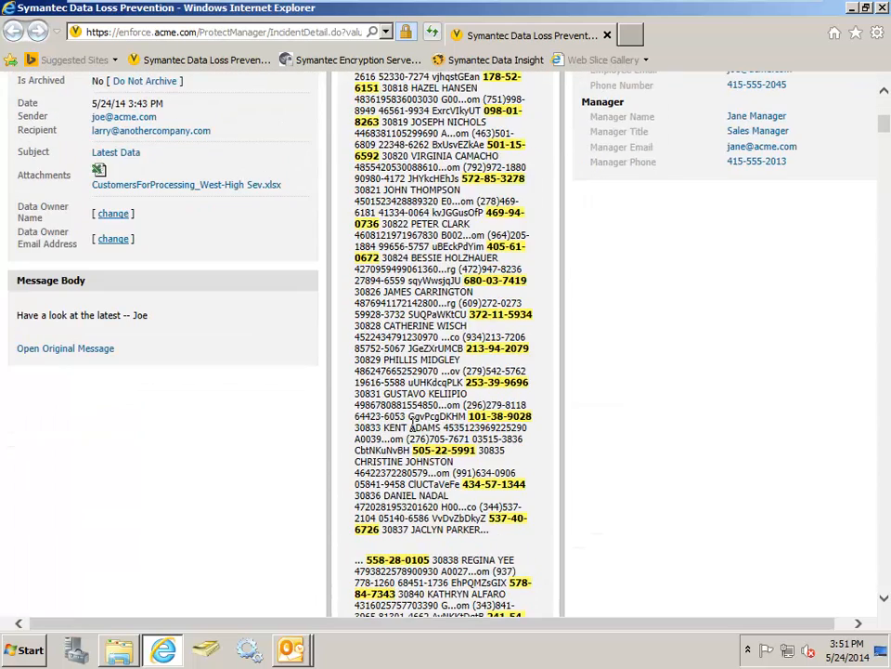
{"action": "scroll", "coordinate": [412, 426], "scroll_direction": "up", "scroll_amount": 6}
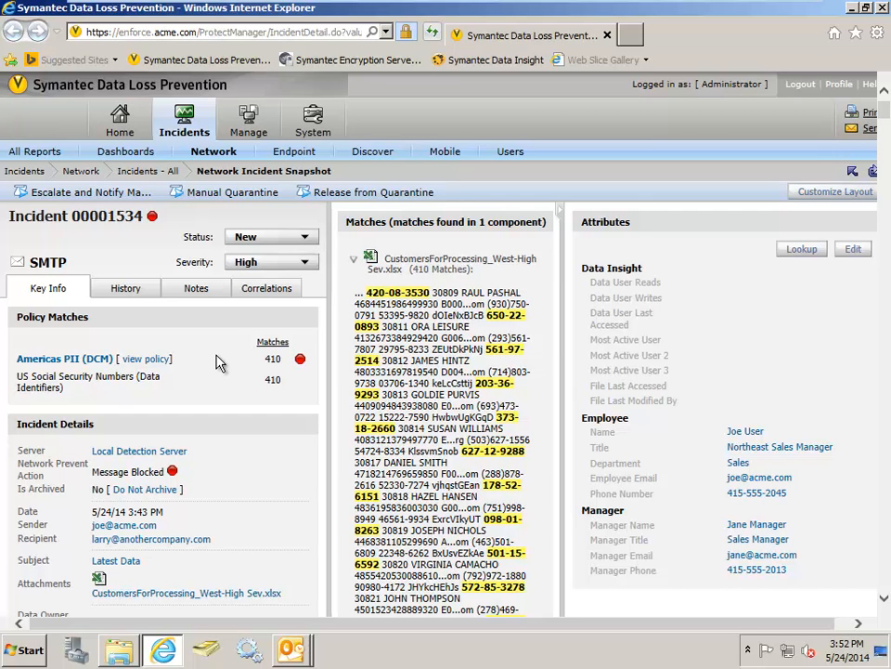
- Run the Escalate and Notify Manager response rule on the SMTP incident with its default notification content
{"action": "left_click", "coordinate": [131, 194]}
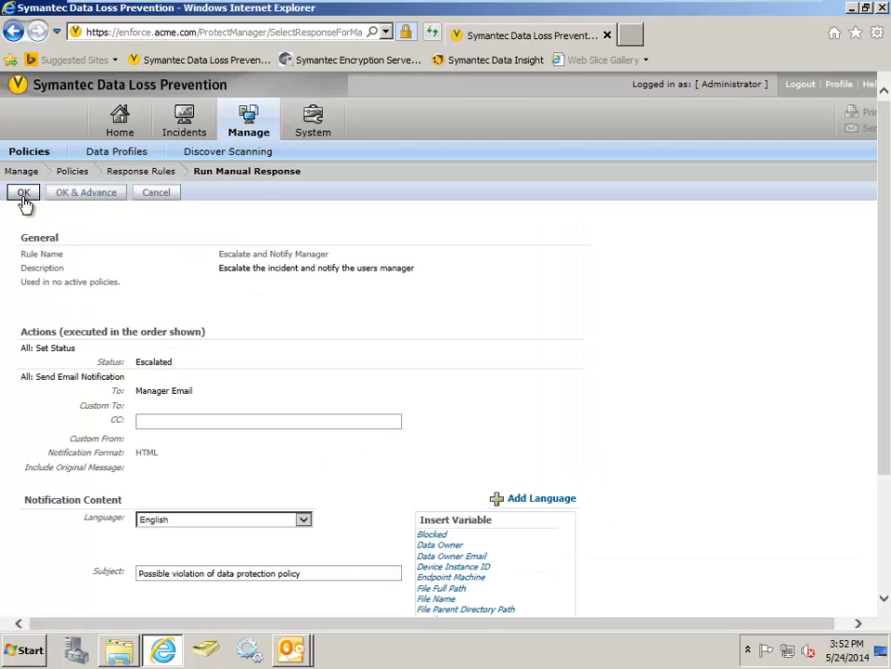
{"action": "left_click", "coordinate": [24, 197]}
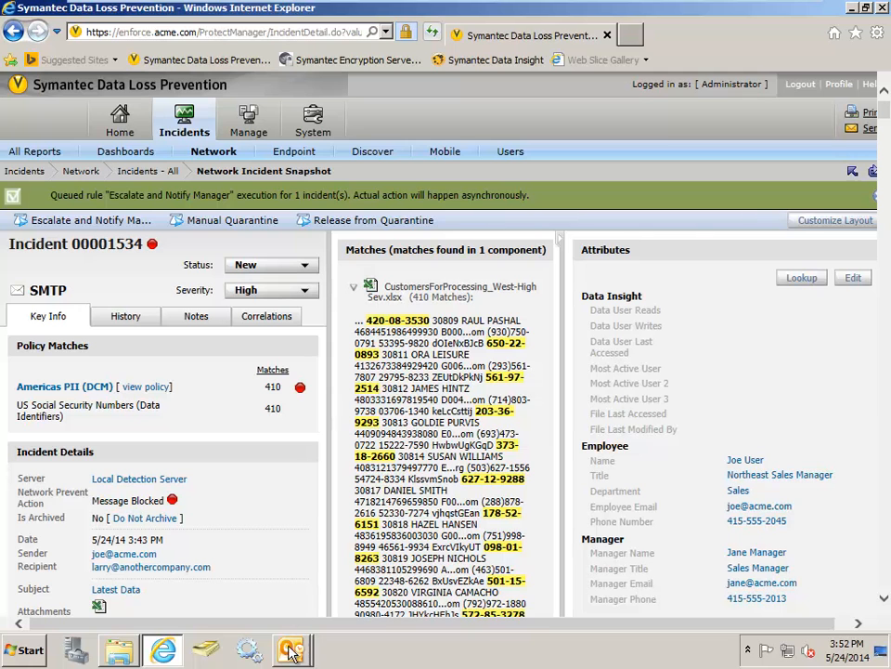
- Switch to Outlook, send and receive all folders from the manager's Inbox, and read the "Possible violation of data protection policy" message
{"action": "mouse_move", "coordinate": [291, 652]}
{"action": "left_click", "coordinate": [263, 594]}
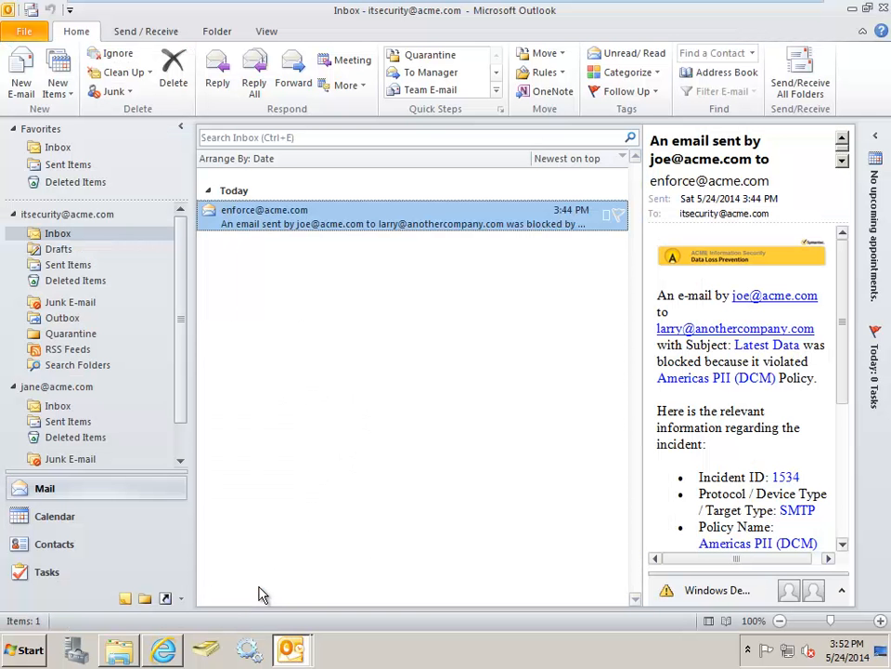
{"action": "left_click", "coordinate": [57, 406]}
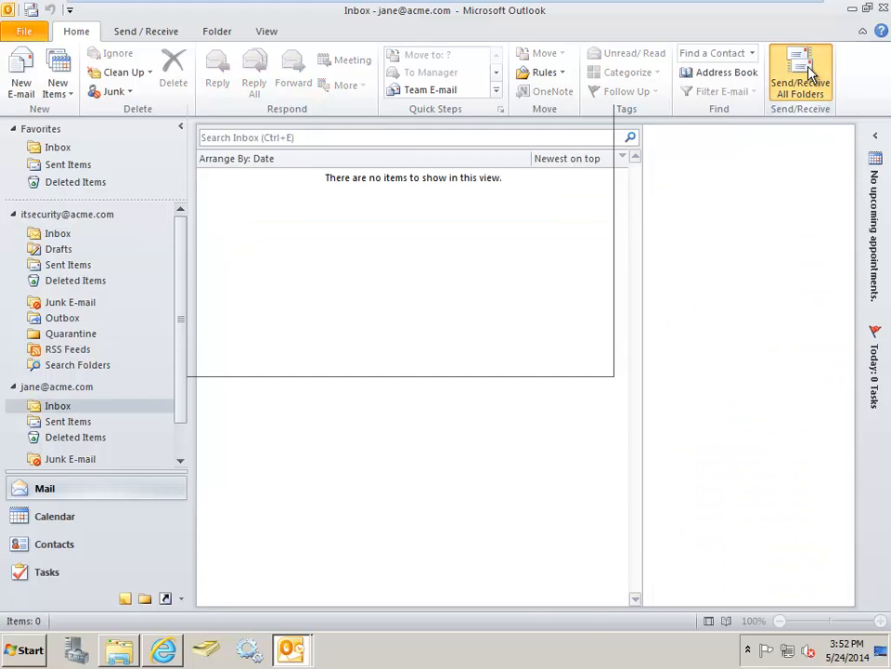
{"action": "left_click", "coordinate": [809, 73]}
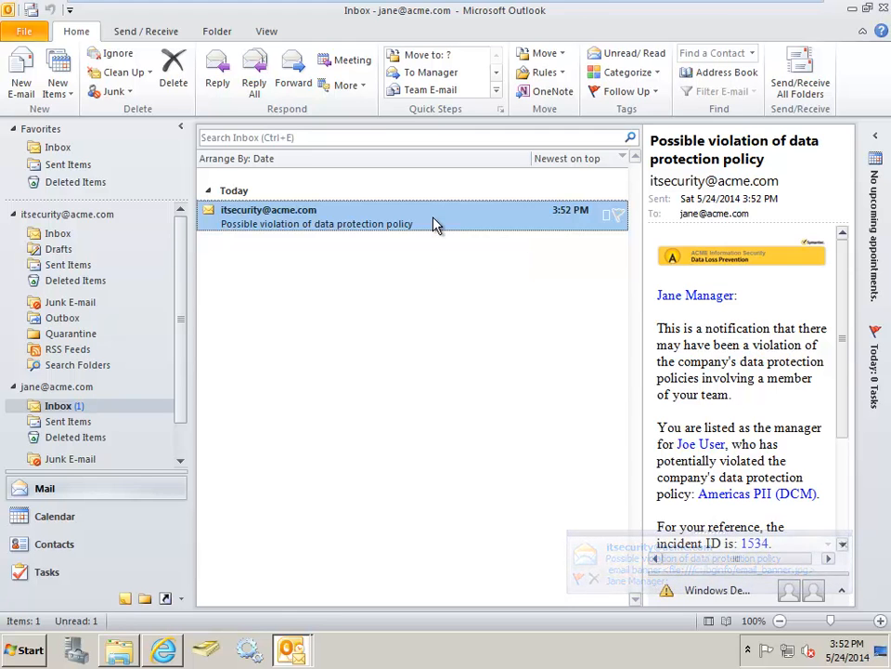
{"action": "double_click", "coordinate": [437, 225]}
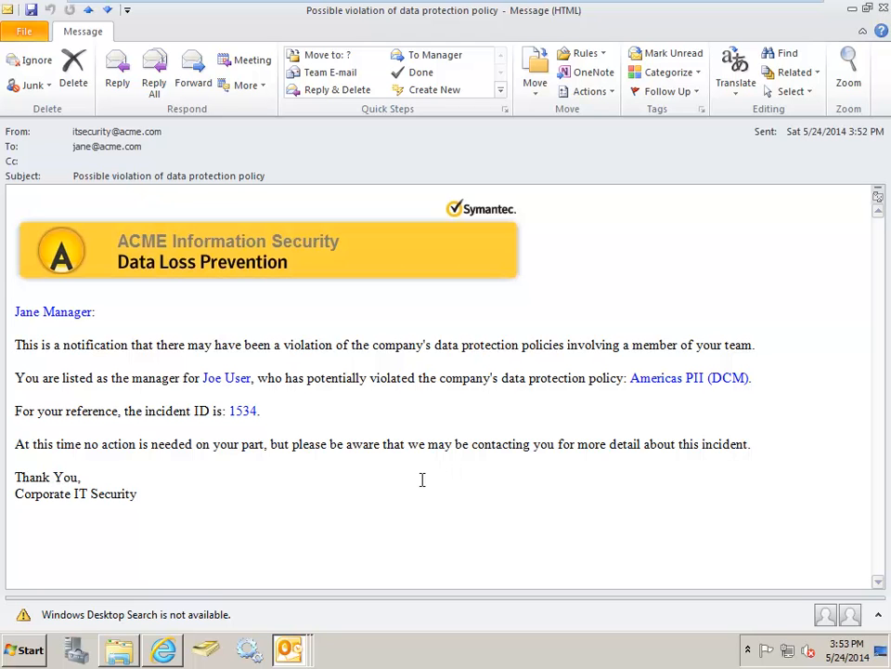
- Return to Symantec Data Loss Prevention in Internet Explorer and display the new Endpoint incidents report
{"action": "left_click", "coordinate": [164, 653]}
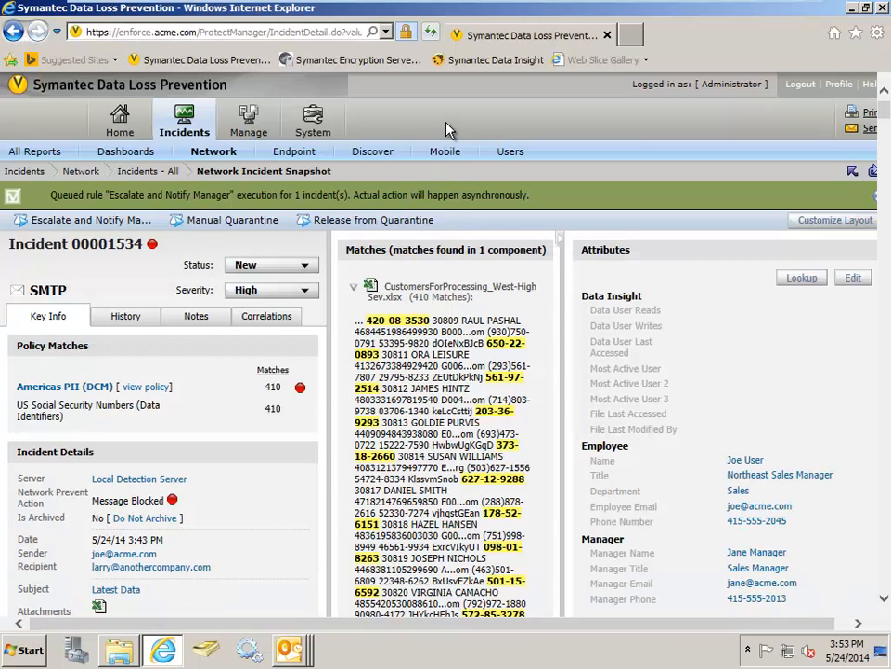
{"action": "mouse_move", "coordinate": [177, 123]}
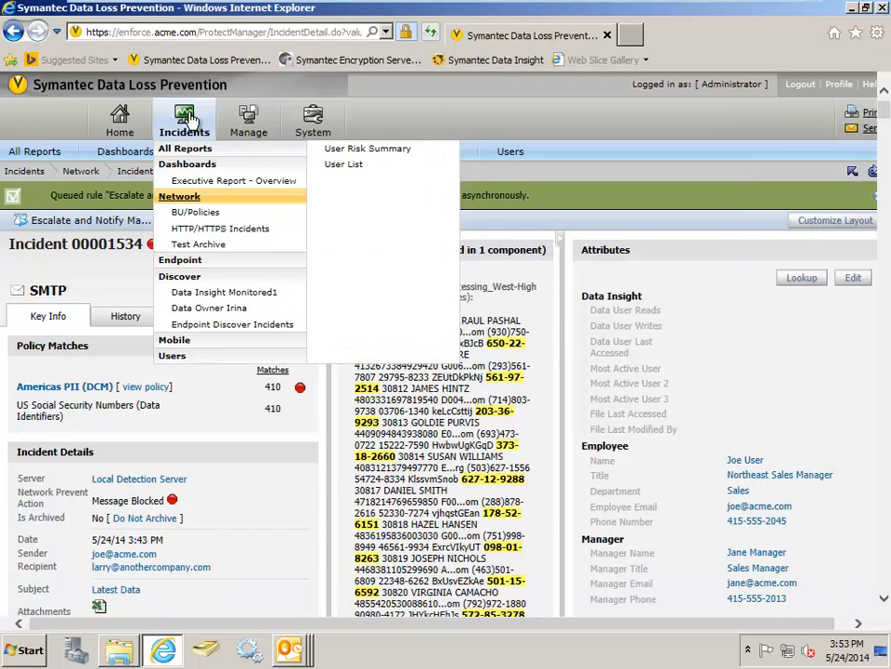
{"action": "left_click", "coordinate": [180, 199]}
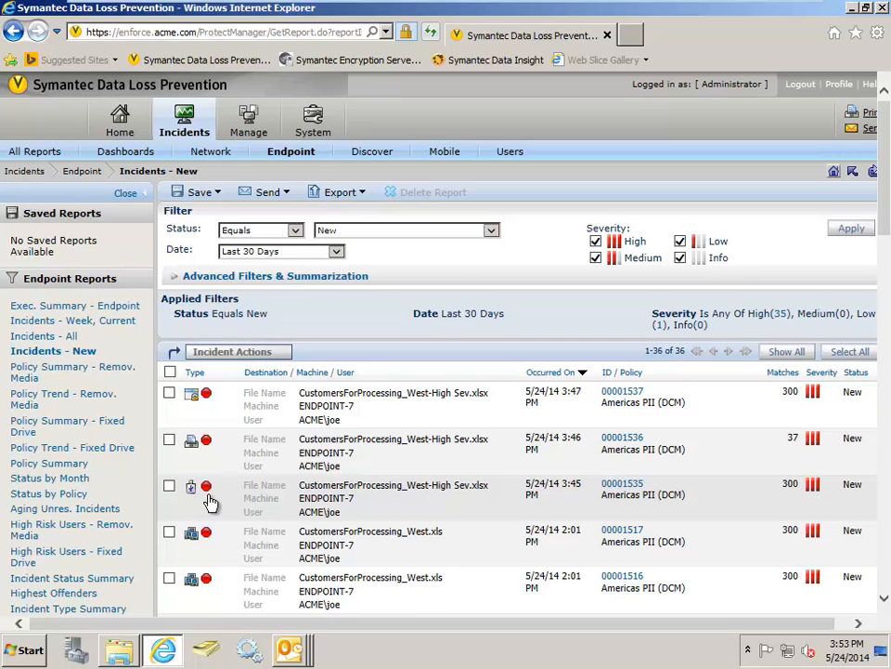
- Open the Endpoint Removable Storage Device incident 00001535 and review its user justification, file destination and matched data
{"action": "left_click", "coordinate": [341, 509]}
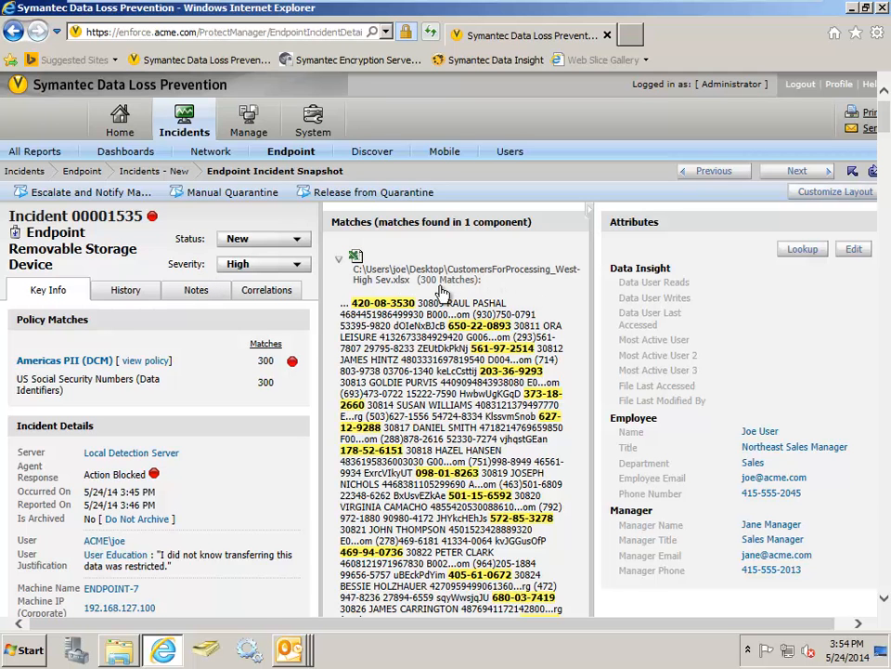
{"action": "scroll", "coordinate": [330, 346], "scroll_direction": "down", "scroll_amount": 3}
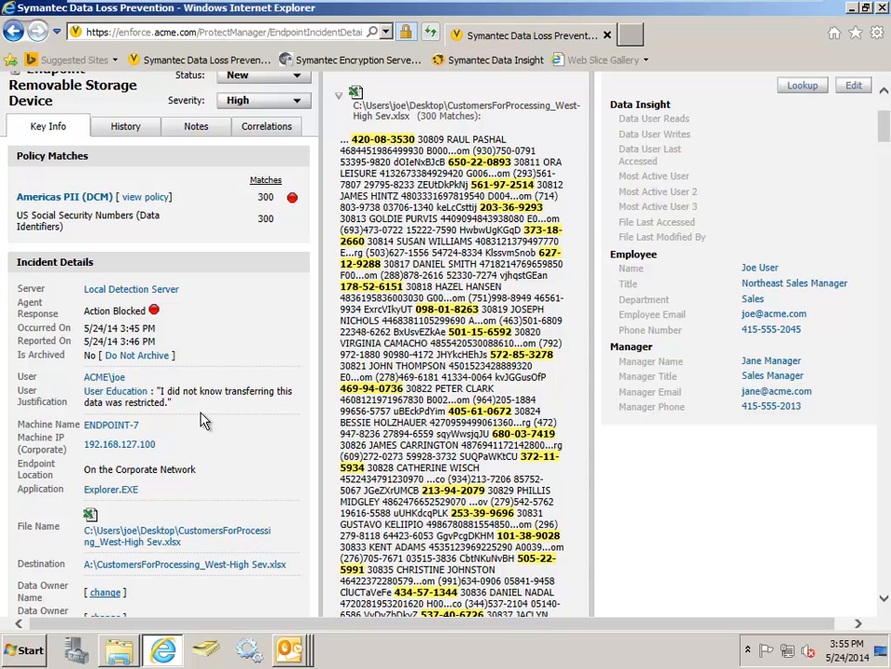
{"action": "scroll", "coordinate": [243, 497], "scroll_direction": "down", "scroll_amount": 3}
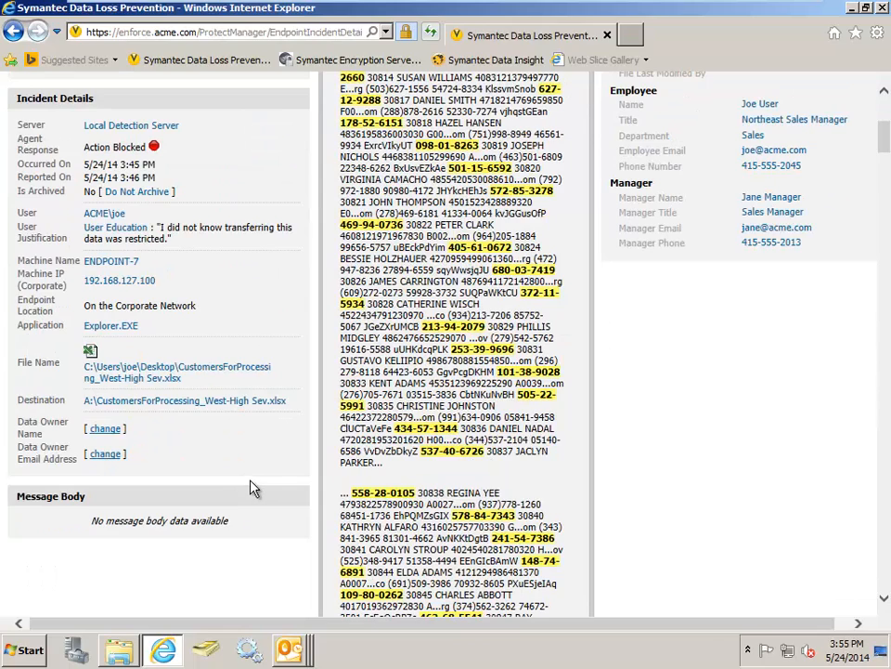
{"action": "scroll", "coordinate": [262, 428], "scroll_direction": "up", "scroll_amount": 5}
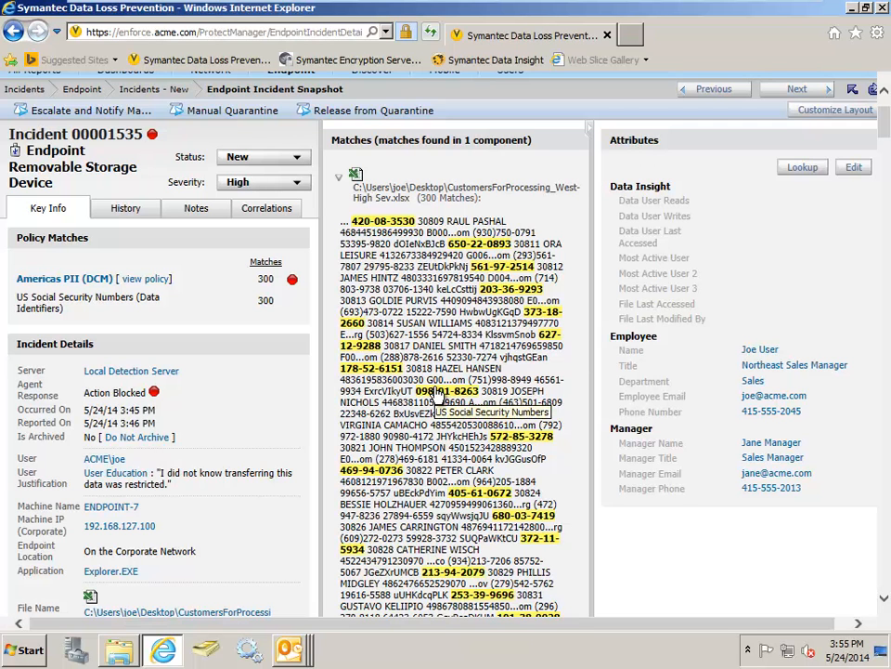
{"action": "scroll", "coordinate": [445, 391], "scroll_direction": "up", "scroll_amount": 2}
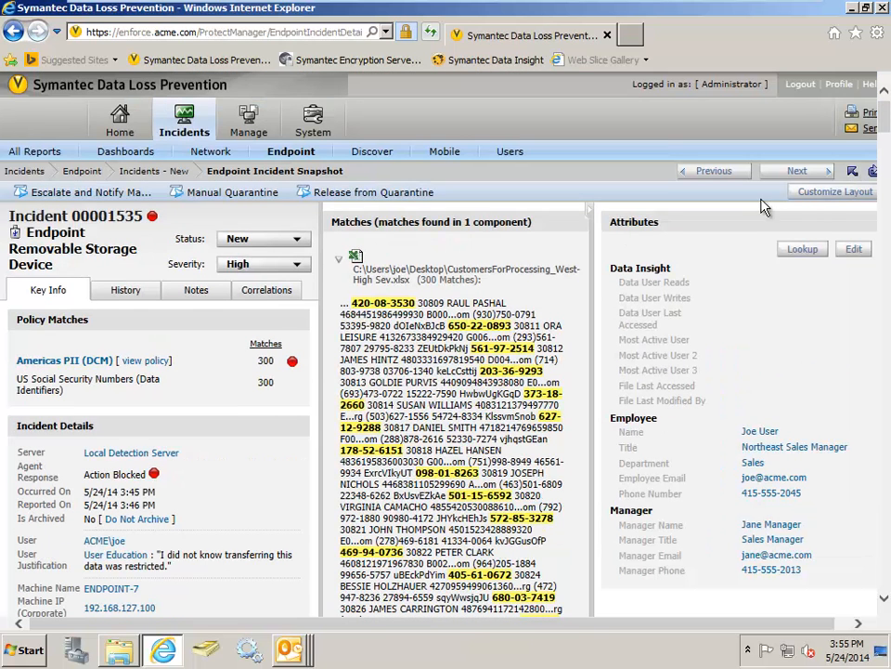
- Go back to the new Endpoint incidents list, open application file access incident 00001537, and examine its justification and application details
{"action": "left_click", "coordinate": [854, 177]}
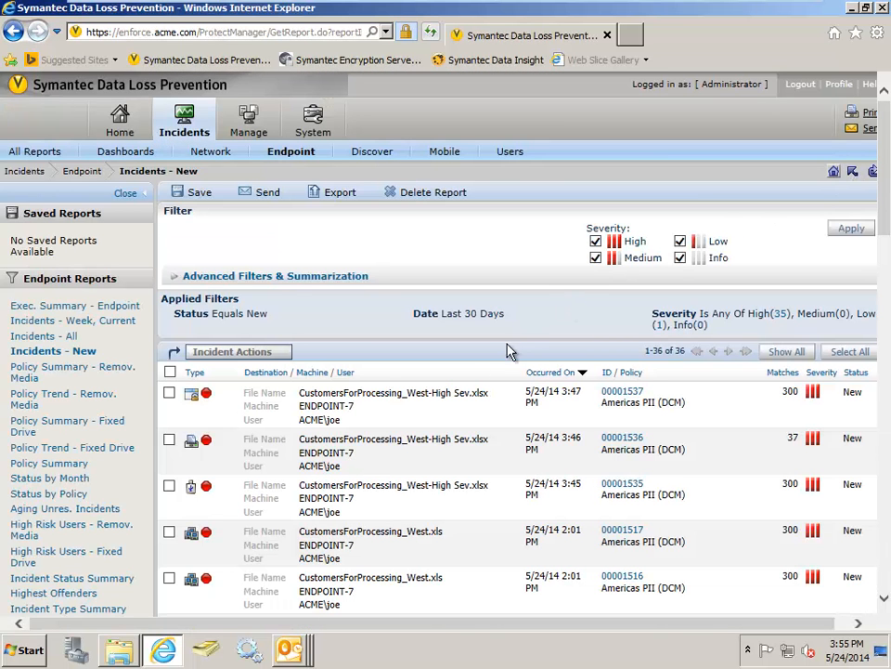
{"action": "left_click", "coordinate": [394, 412]}
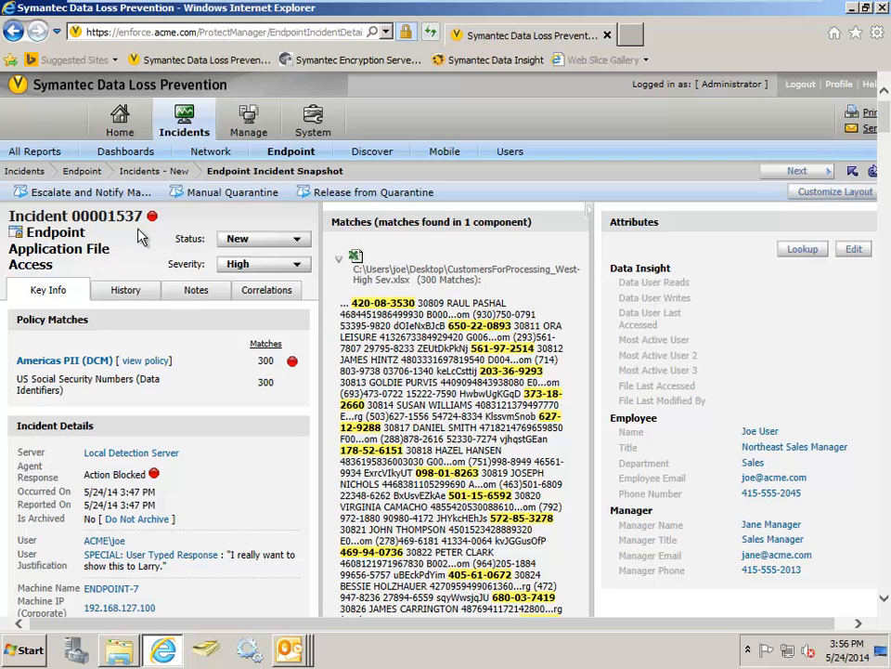
{"action": "scroll", "coordinate": [246, 390], "scroll_direction": "down", "scroll_amount": 3}
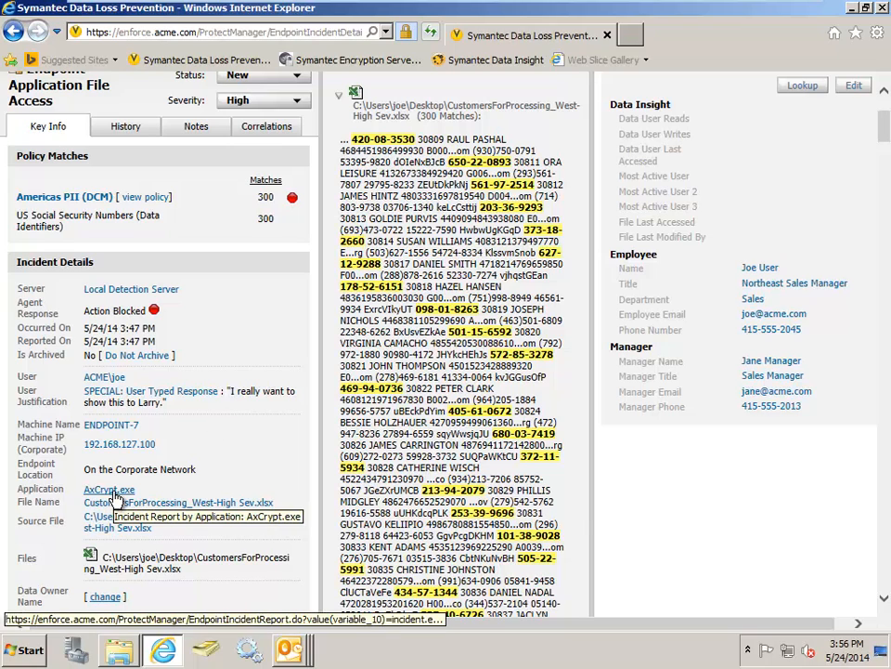
{"action": "scroll", "coordinate": [121, 371], "scroll_direction": "up", "scroll_amount": 3}
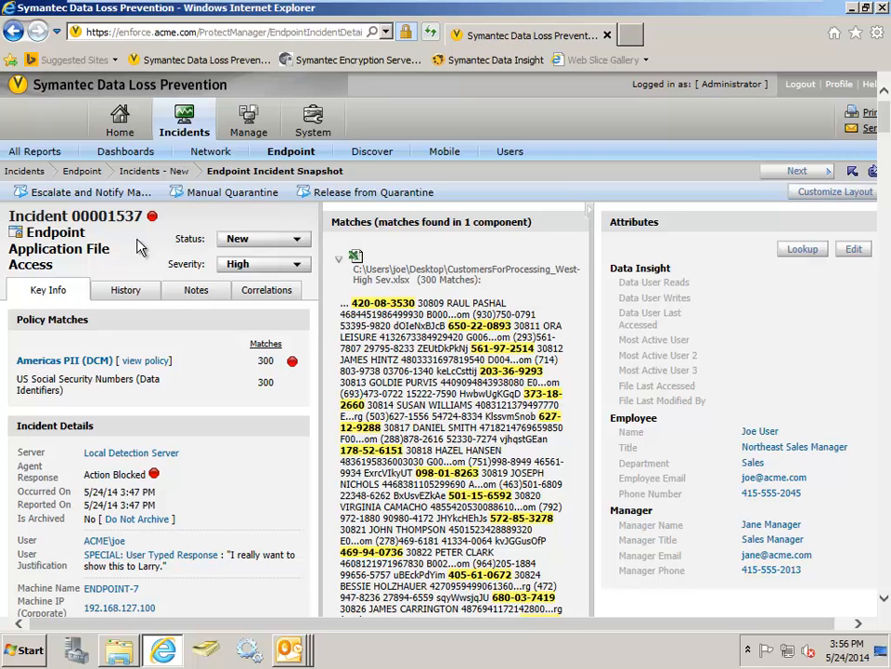
- Take the virtual machine out of full screen, switch to PowerPoint, start the slide show at Demo Flow, and advance to the Network DLP slide
{"action": "mouse_move", "coordinate": [394, 5]}
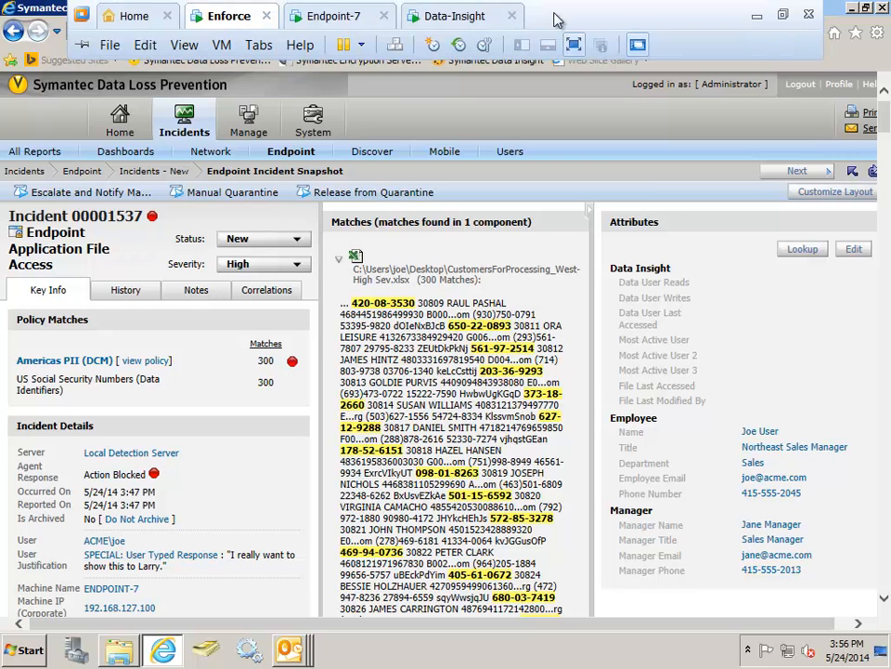
{"action": "left_click", "coordinate": [782, 15]}
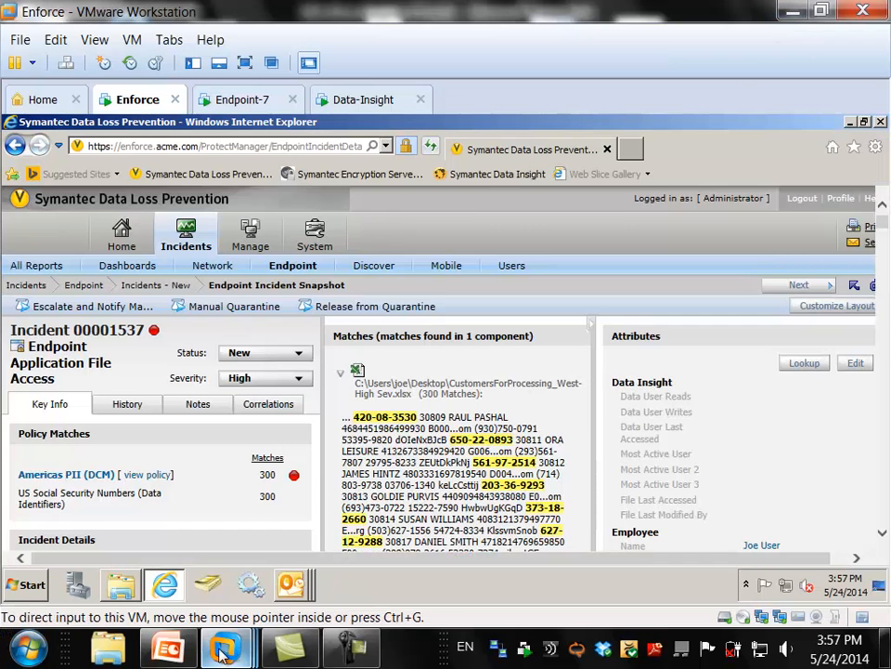
{"action": "left_click", "coordinate": [169, 650]}
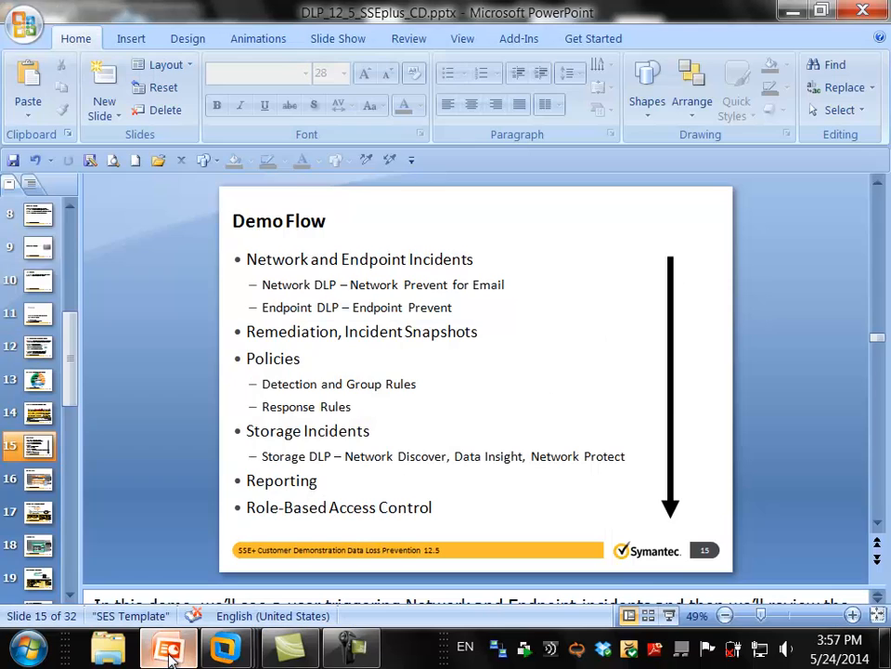
{"action": "left_click", "coordinate": [668, 615]}
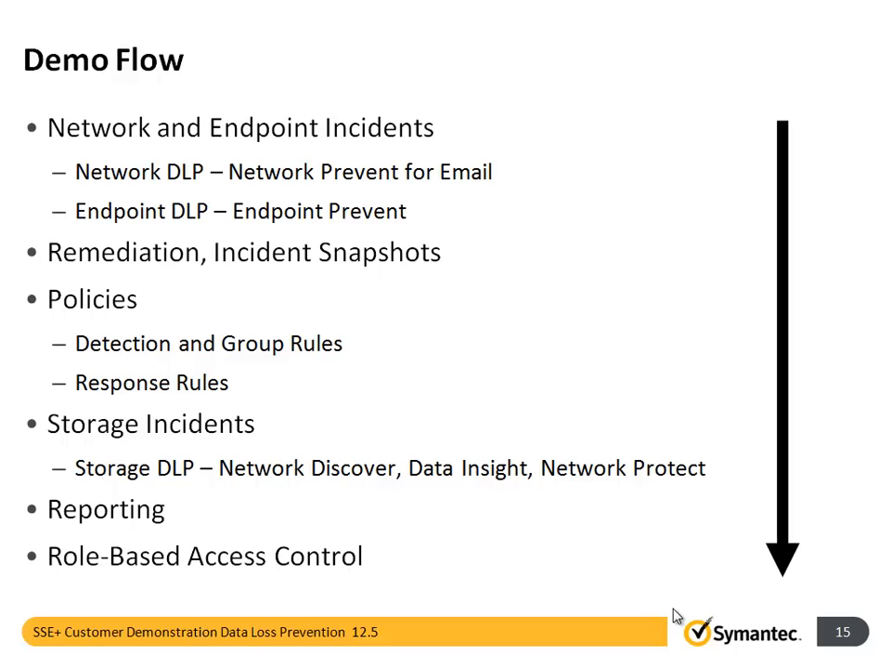
{"action": "key", "text": "Right"}
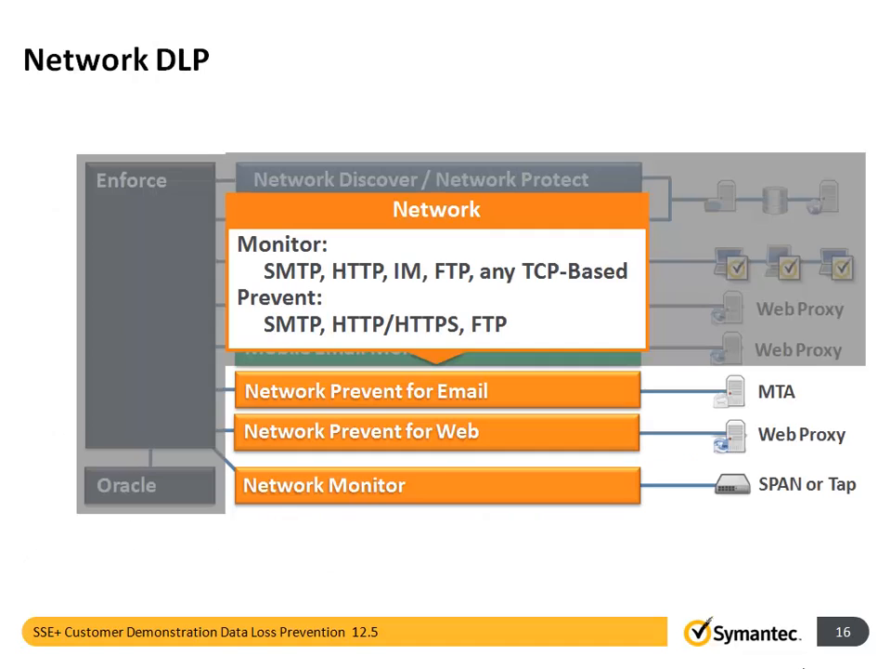
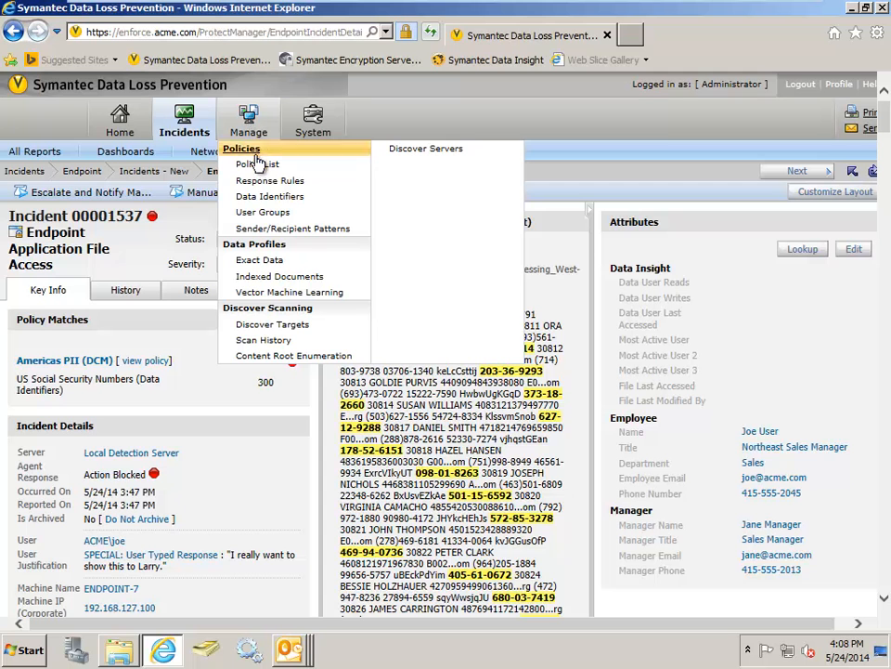
- Open the Americas PII (DCM) policy from the policy list and examine its detection rules
{"action": "left_click", "coordinate": [258, 165]}
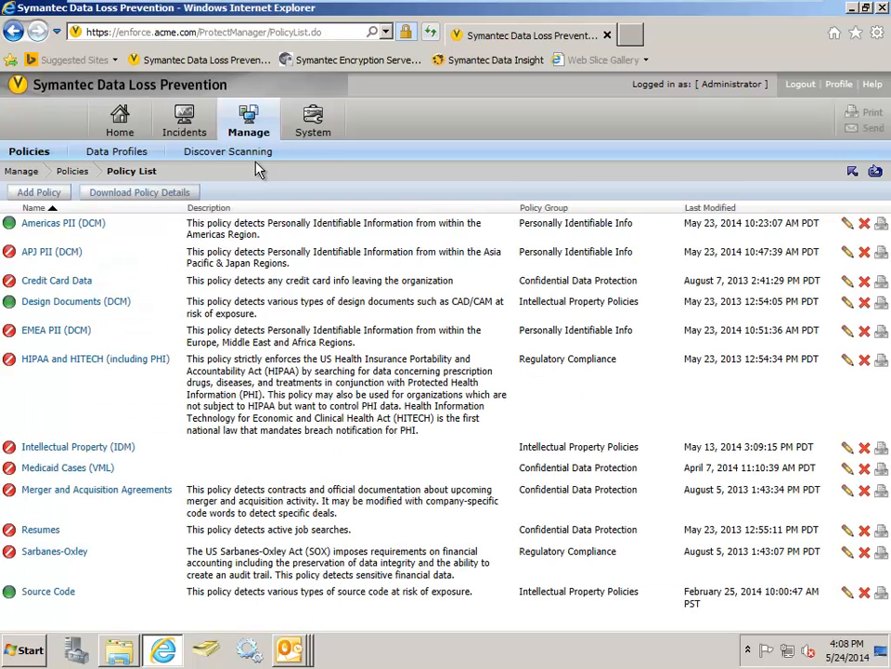
{"action": "left_click", "coordinate": [58, 226]}
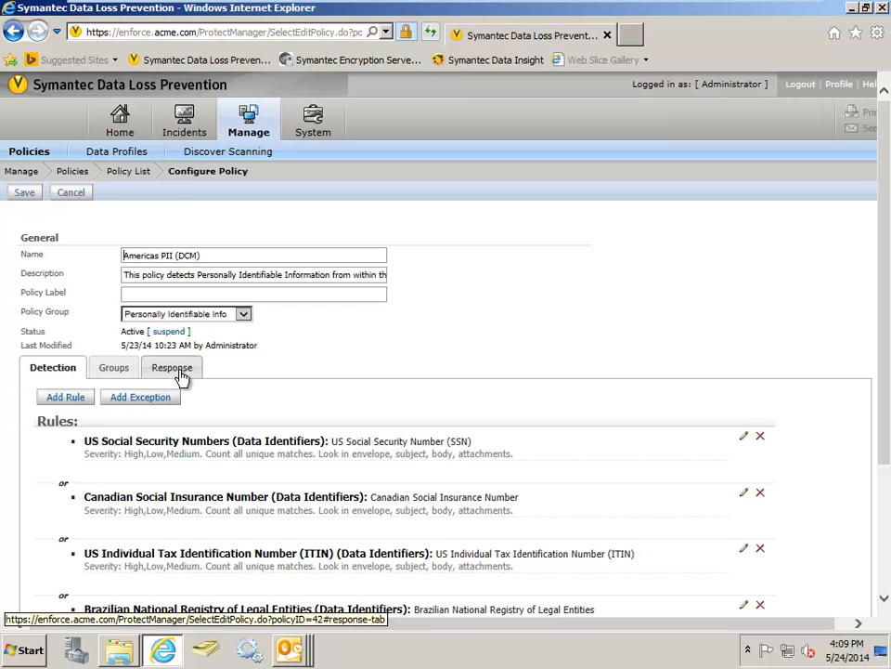
{"action": "scroll", "coordinate": [322, 371], "scroll_direction": "down", "scroll_amount": 2}
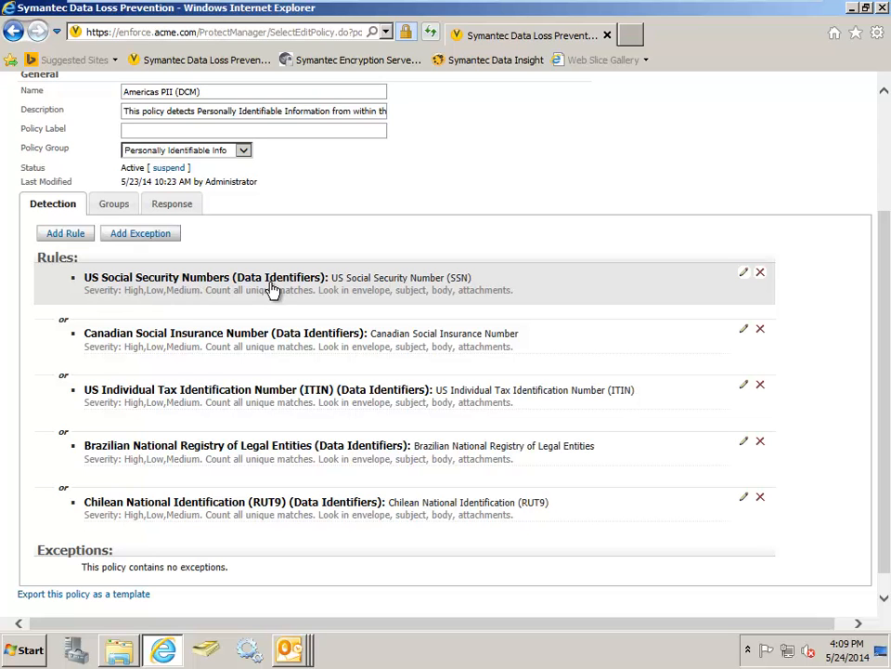
- Open the US Social Security Numbers rule, review its severity thresholds and match conditions, and leave it without saving
{"action": "left_click", "coordinate": [218, 285]}
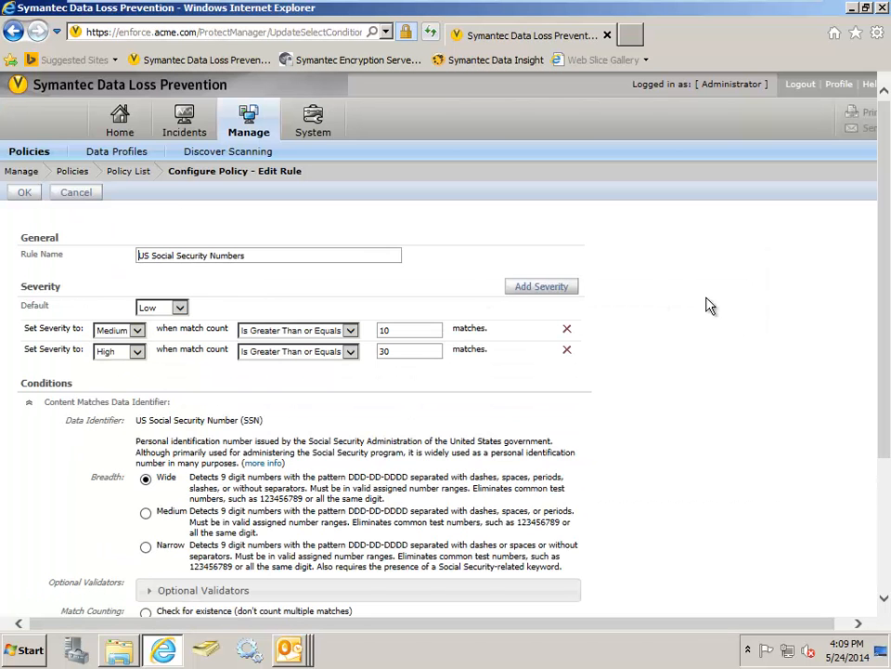
{"action": "scroll", "coordinate": [711, 304], "scroll_direction": "down", "scroll_amount": 2}
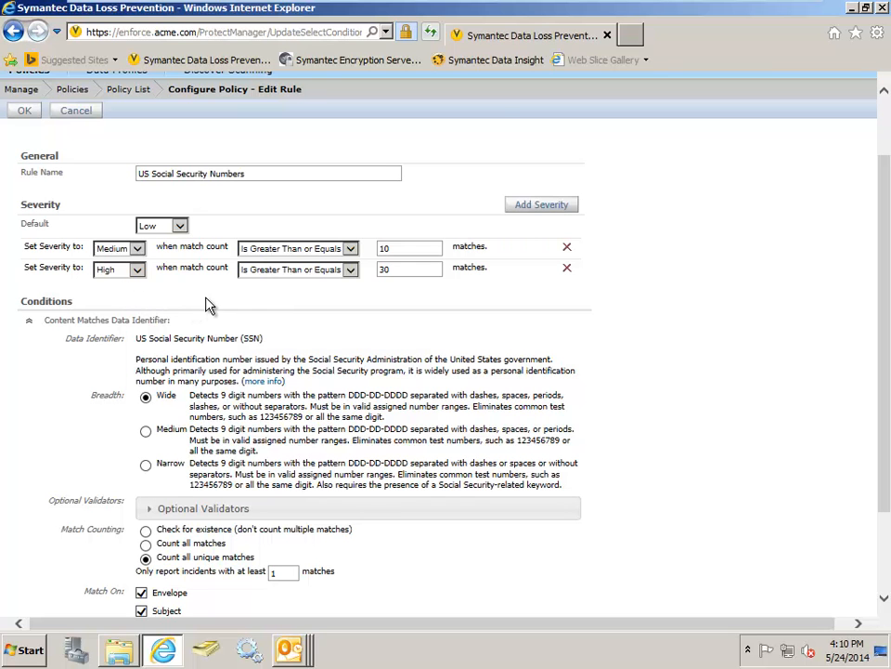
{"action": "scroll", "coordinate": [603, 355], "scroll_direction": "down", "scroll_amount": 3}
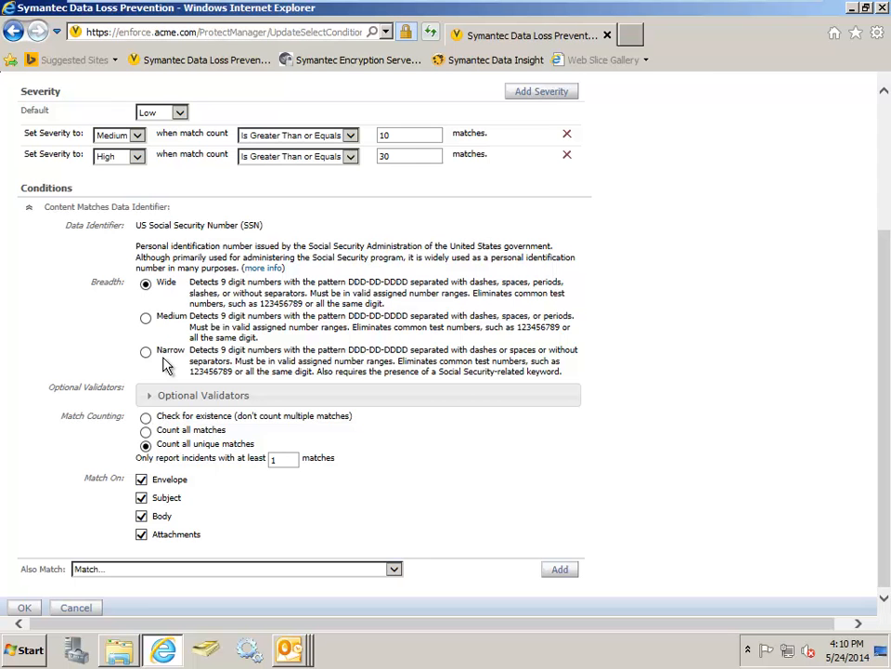
{"action": "scroll", "coordinate": [165, 364], "scroll_direction": "up", "scroll_amount": 3}
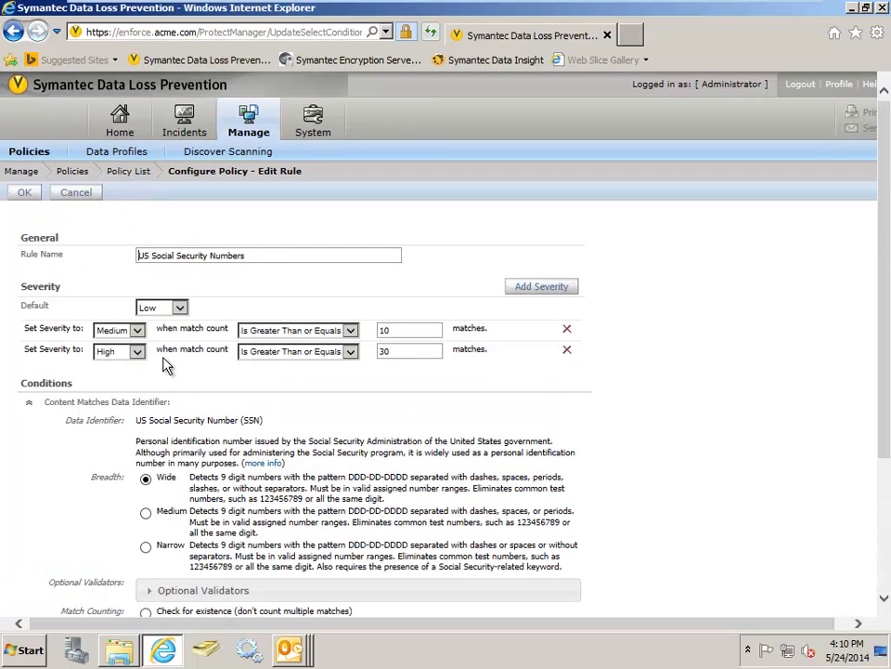
{"action": "left_click", "coordinate": [81, 197]}
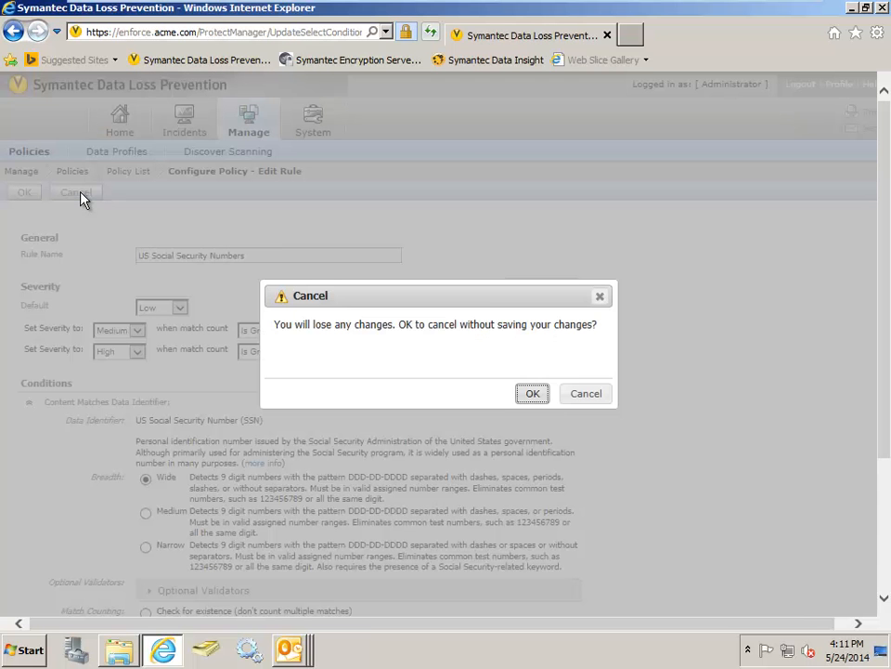
{"action": "left_click", "coordinate": [533, 395]}
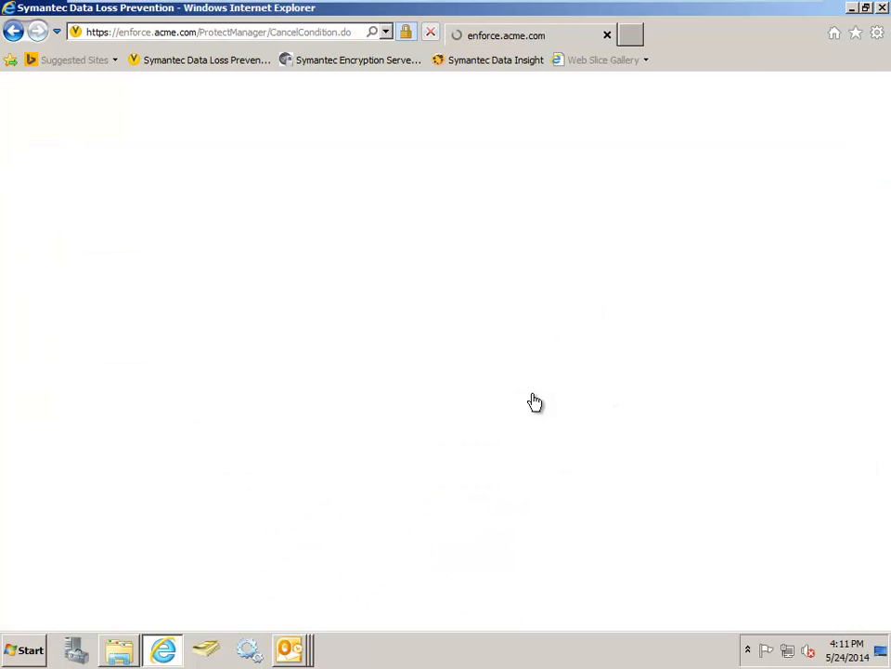
- Start adding a detection rule, review the available rule types and data identifiers, and return to the policy without adding one
{"action": "scroll", "coordinate": [525, 397], "scroll_direction": "down", "scroll_amount": 3}
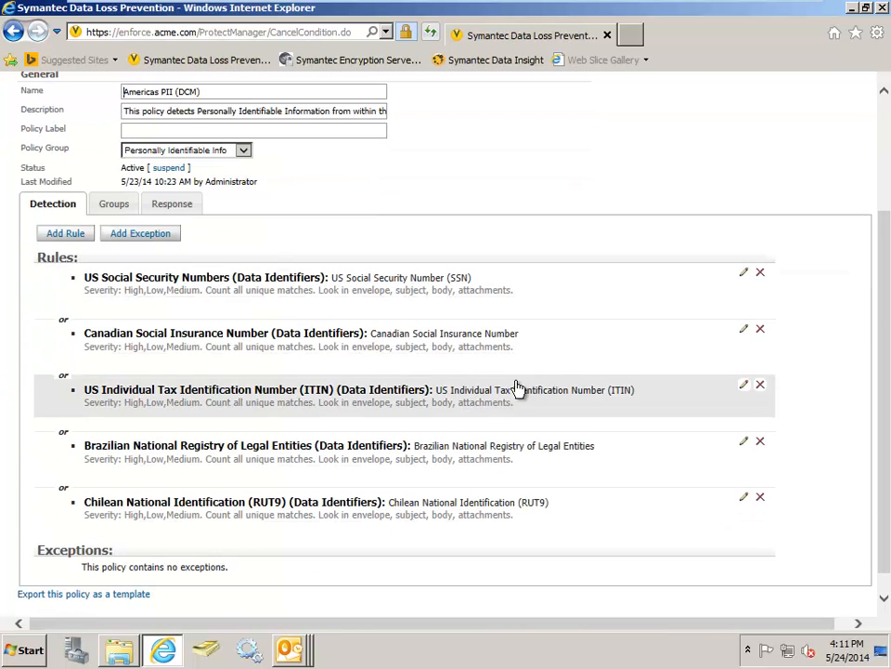
{"action": "left_click", "coordinate": [72, 235]}
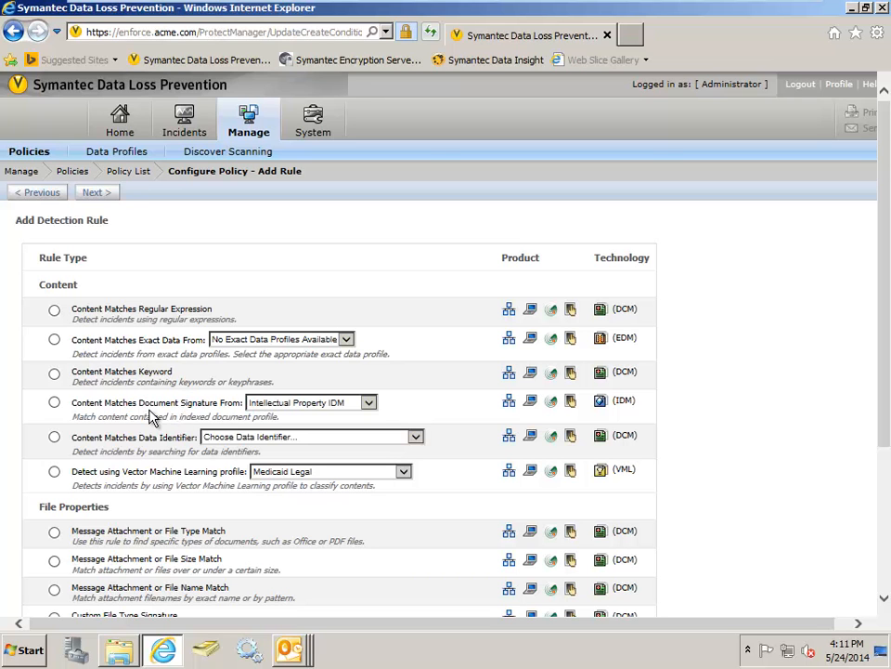
{"action": "scroll", "coordinate": [186, 419], "scroll_direction": "down", "scroll_amount": 2}
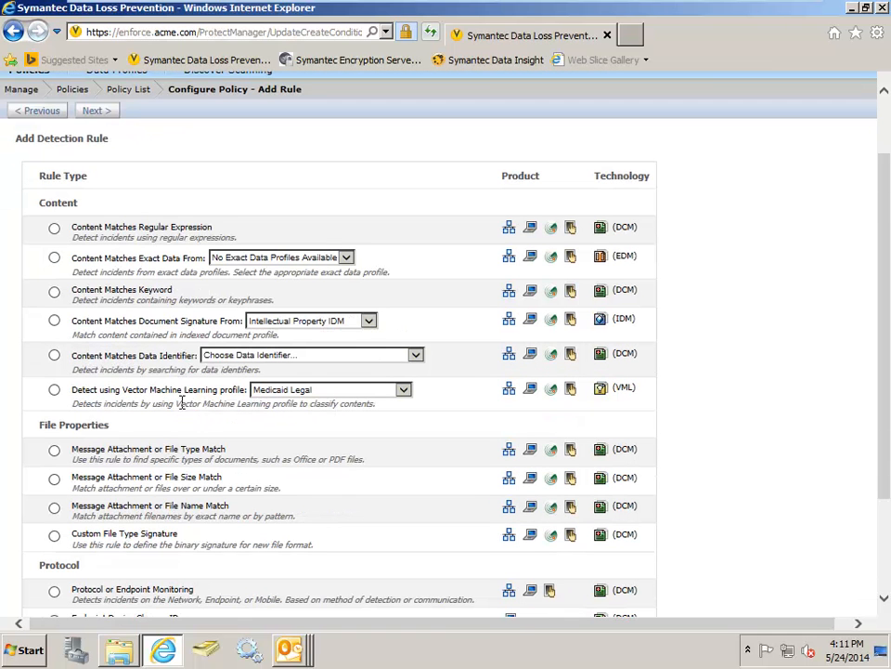
{"action": "left_click", "coordinate": [416, 355]}
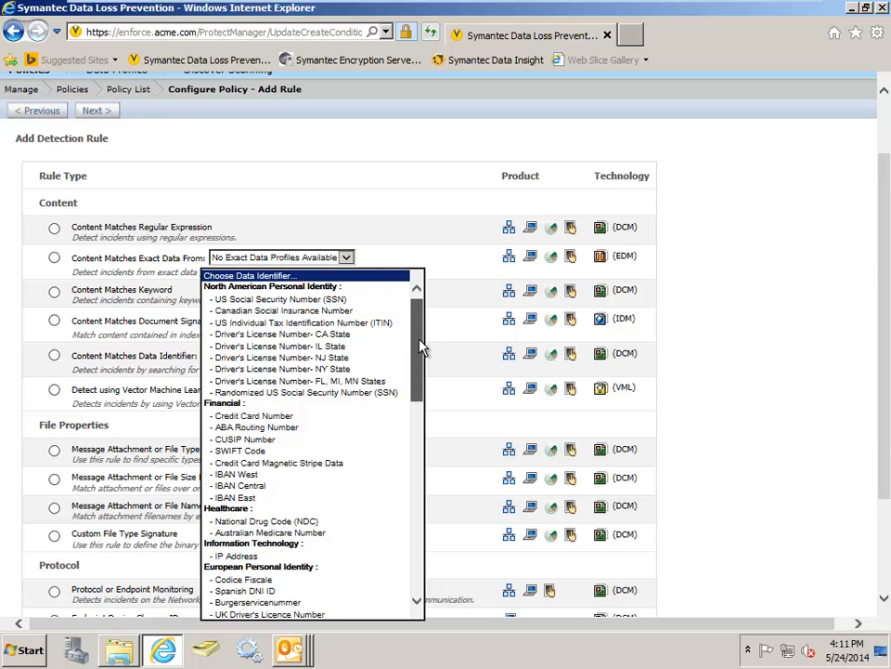
{"action": "mouse_move", "coordinate": [418, 346]}
{"action": "left_mouse_down"}
{"action": "mouse_move", "coordinate": [430, 552]}
{"action": "mouse_move", "coordinate": [420, 328]}
{"action": "left_mouse_up"}
{"action": "left_click", "coordinate": [455, 320]}
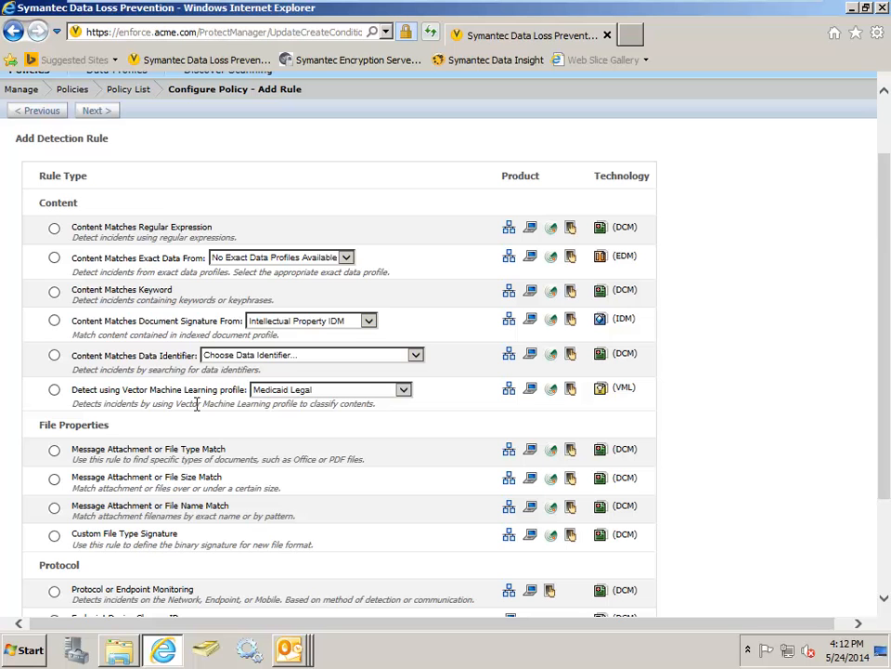
{"action": "scroll", "coordinate": [197, 402], "scroll_direction": "up", "scroll_amount": 2}
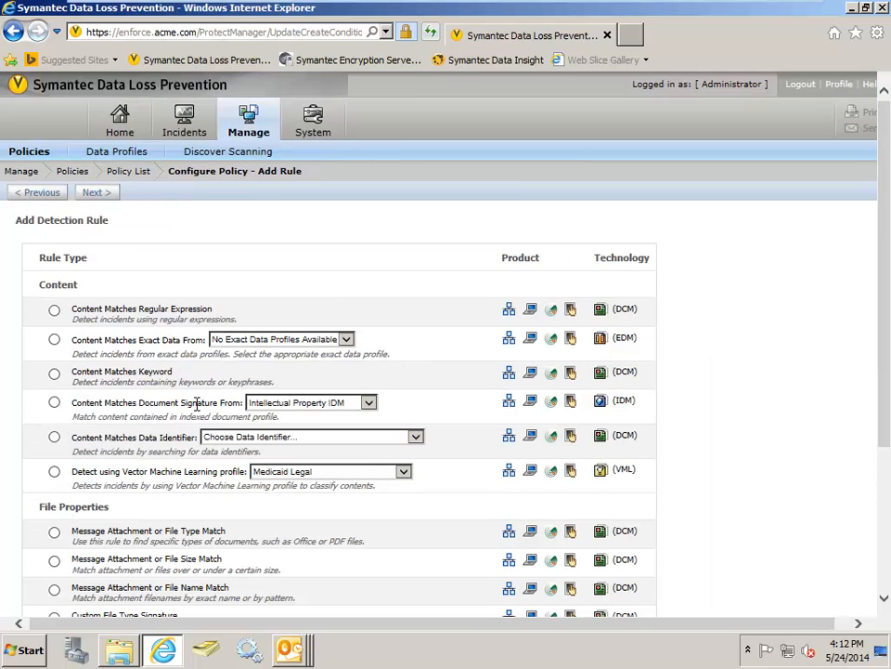
{"action": "scroll", "coordinate": [196, 402], "scroll_direction": "down", "scroll_amount": 5}
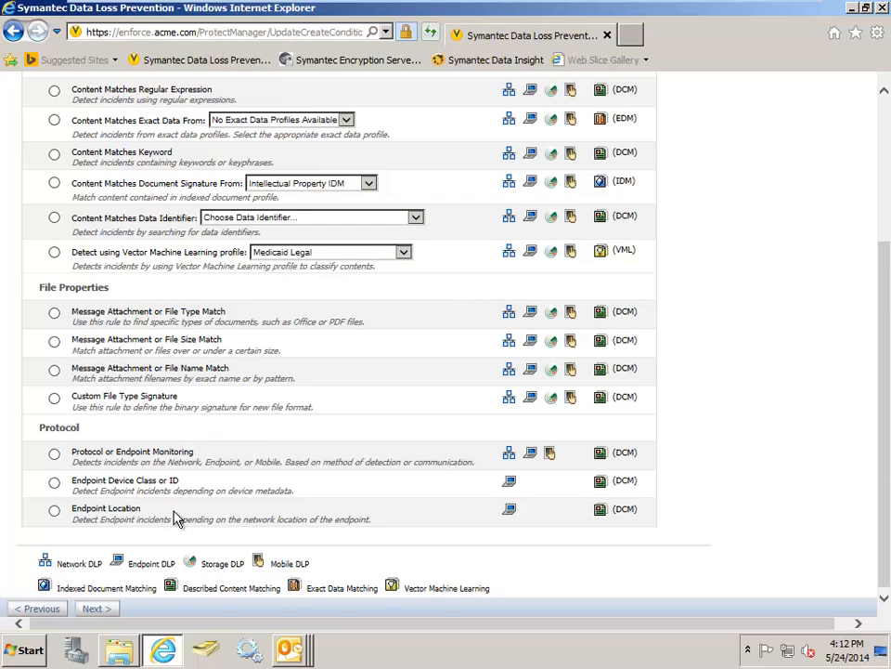
{"action": "scroll", "coordinate": [230, 438], "scroll_direction": "up", "scroll_amount": 5}
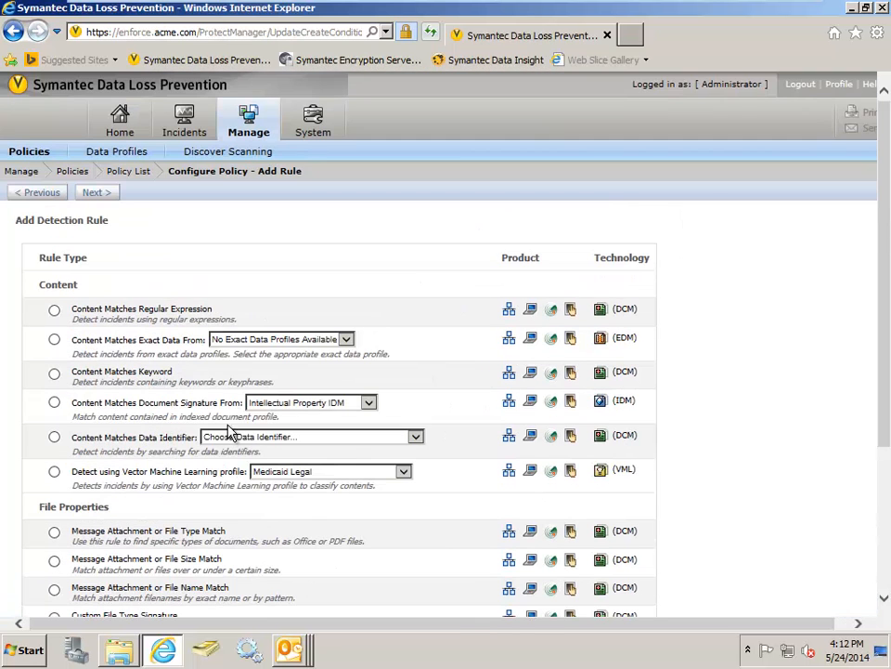
{"action": "left_click", "coordinate": [48, 194]}
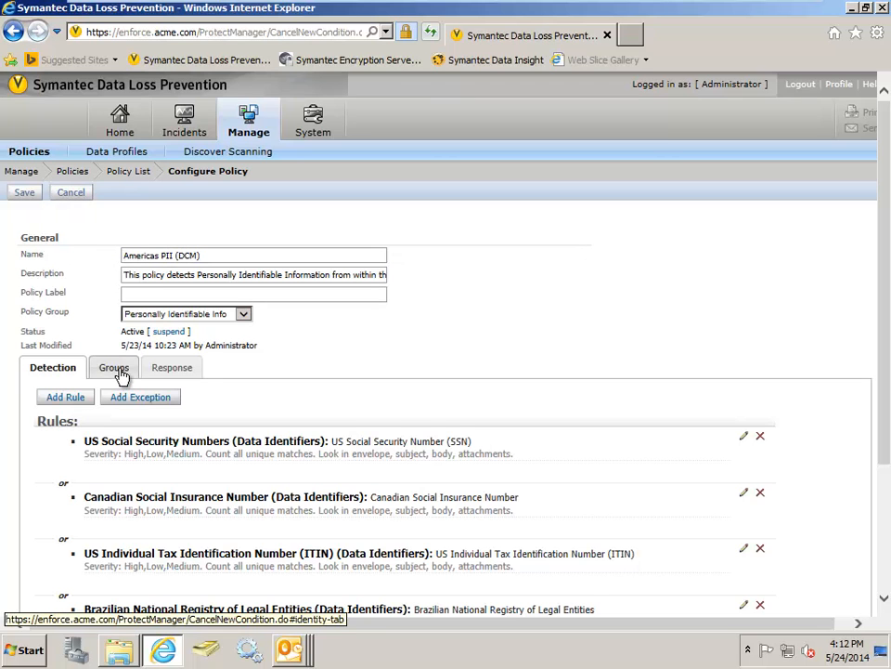
- Review the group rules and response rules of the Americas PII (DCM) policy, and close it without saving
{"action": "left_click", "coordinate": [118, 370]}
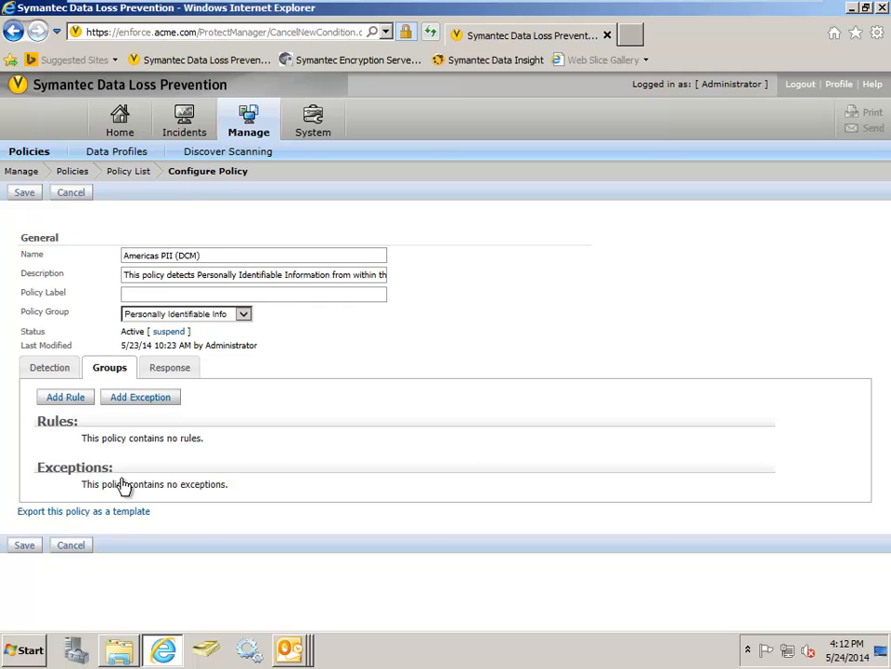
{"action": "left_click", "coordinate": [170, 368]}
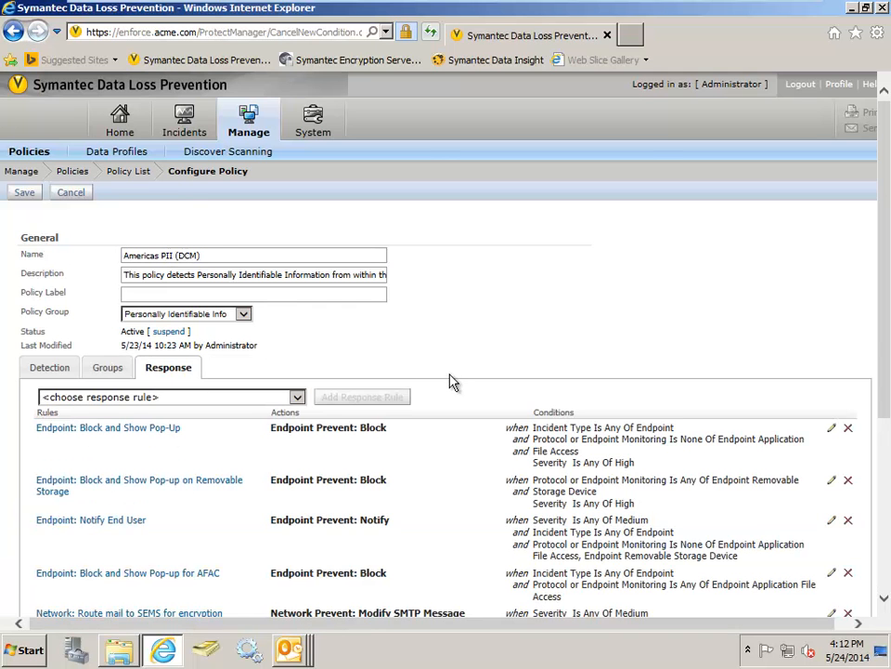
{"action": "scroll", "coordinate": [473, 372], "scroll_direction": "down", "scroll_amount": 6}
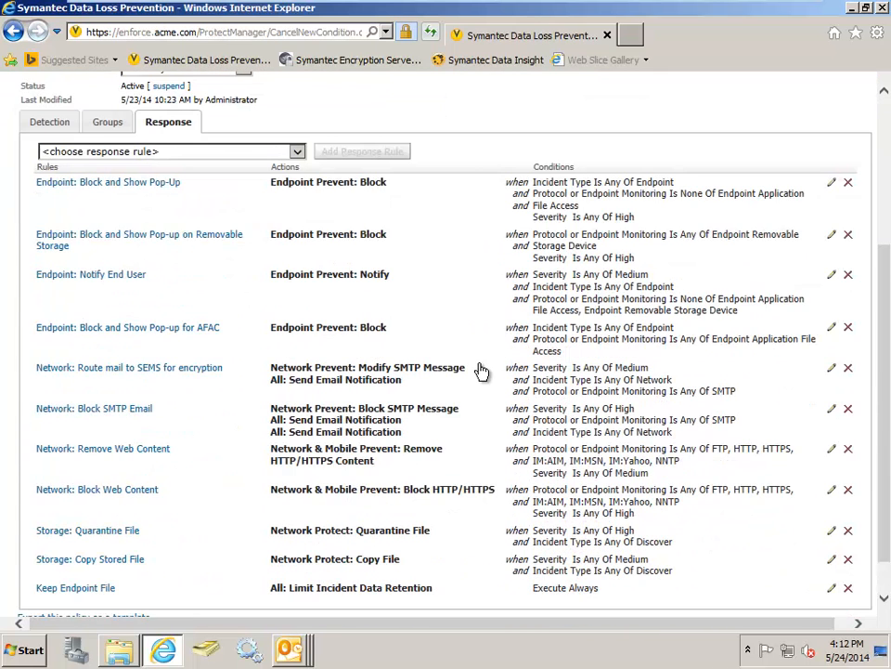
{"action": "scroll", "coordinate": [483, 370], "scroll_direction": "down", "scroll_amount": 1}
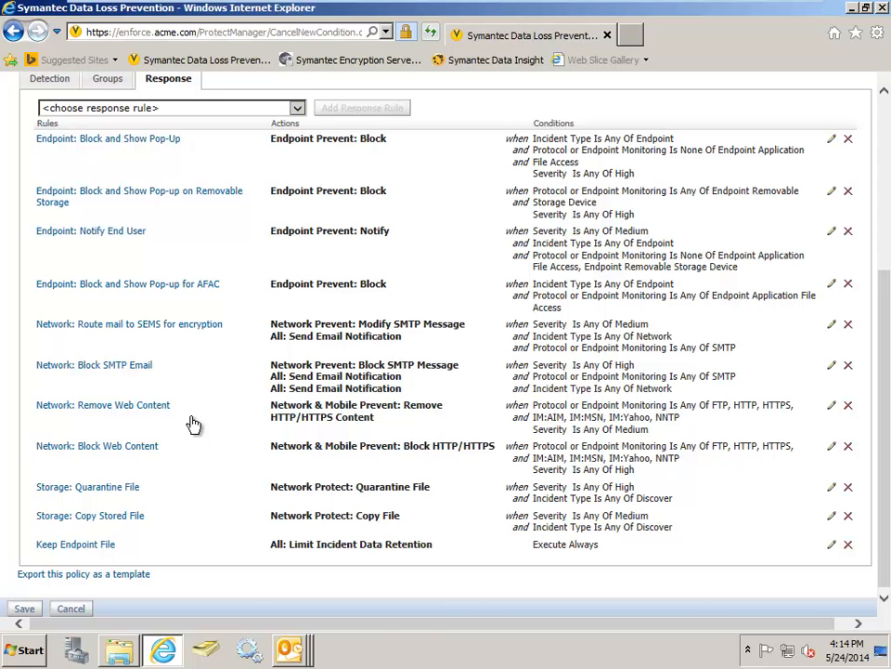
{"action": "scroll", "coordinate": [192, 424], "scroll_direction": "up", "scroll_amount": 3}
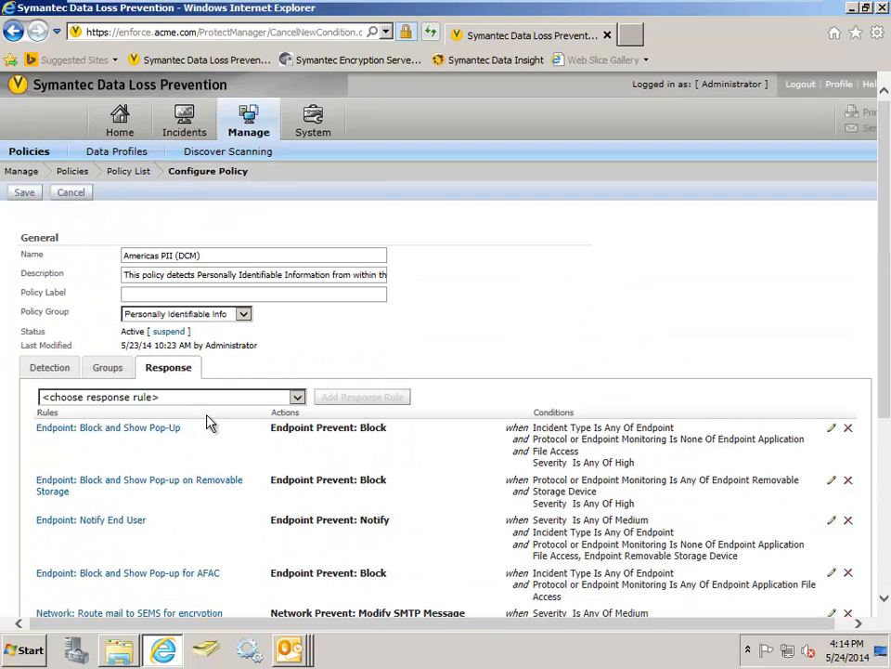
{"action": "left_click", "coordinate": [73, 197]}
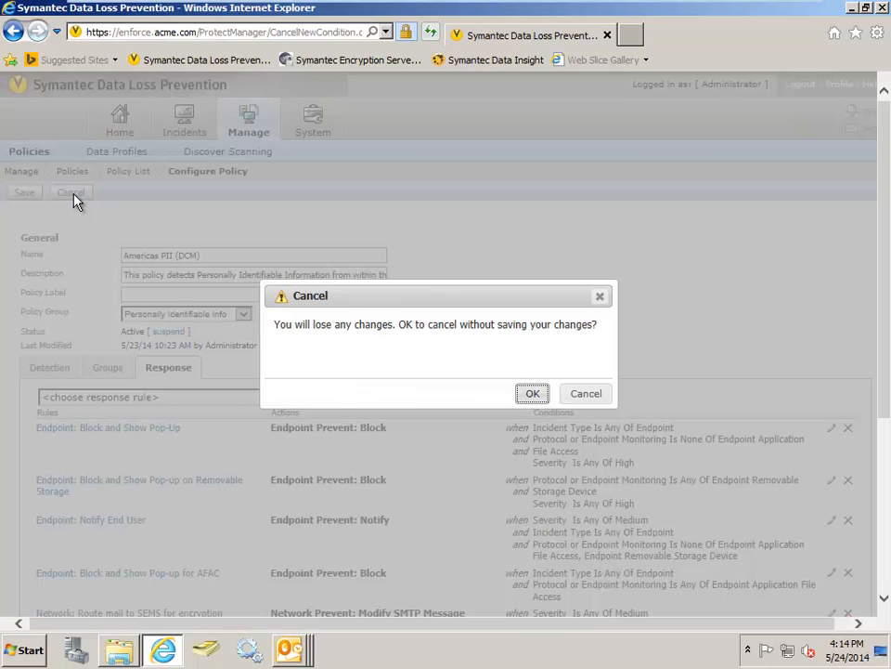
{"action": "left_click", "coordinate": [533, 393]}
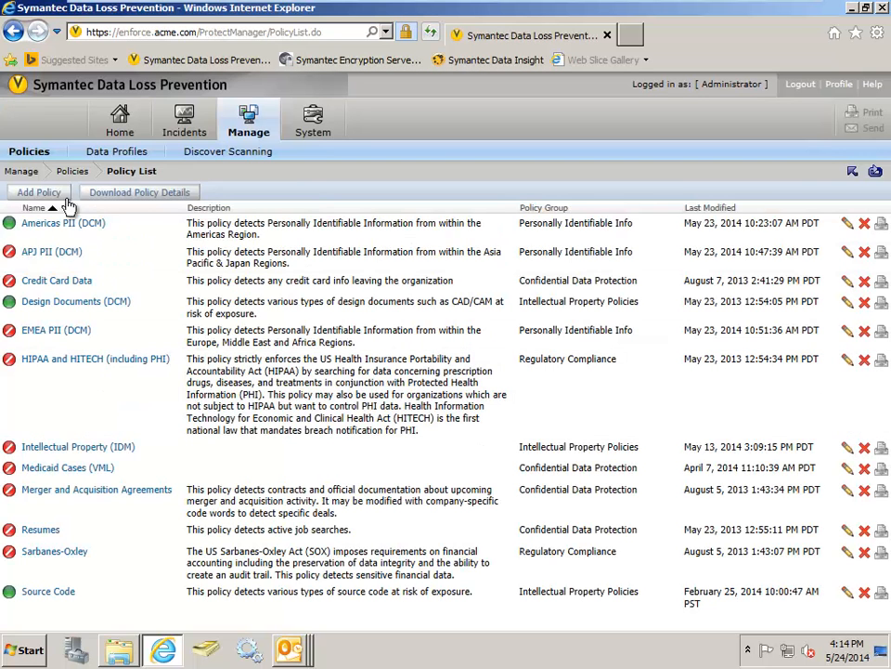
- Start a new policy based on a template and proceed to the template list
{"action": "left_click", "coordinate": [42, 193]}
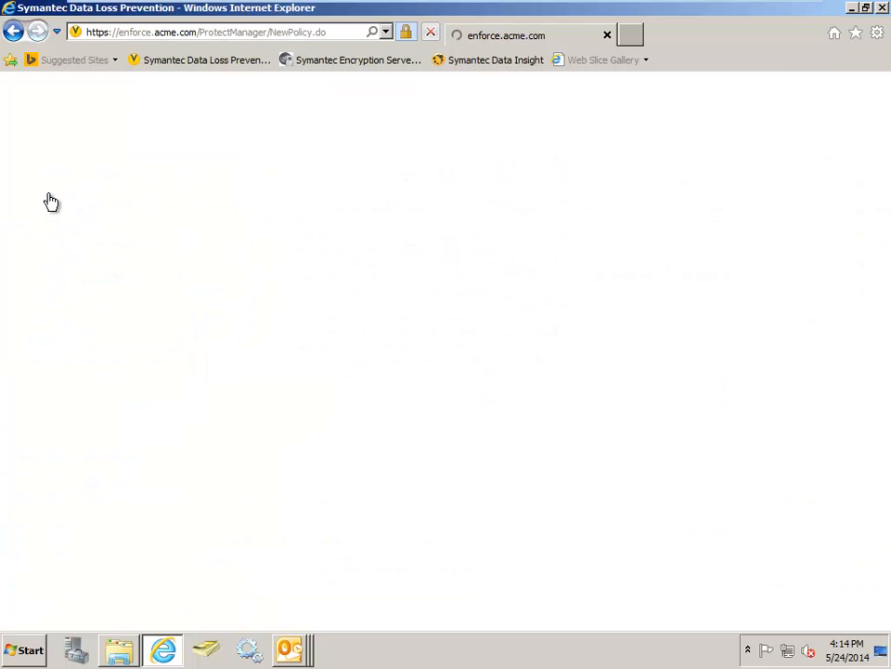
{"action": "left_click", "coordinate": [46, 281]}
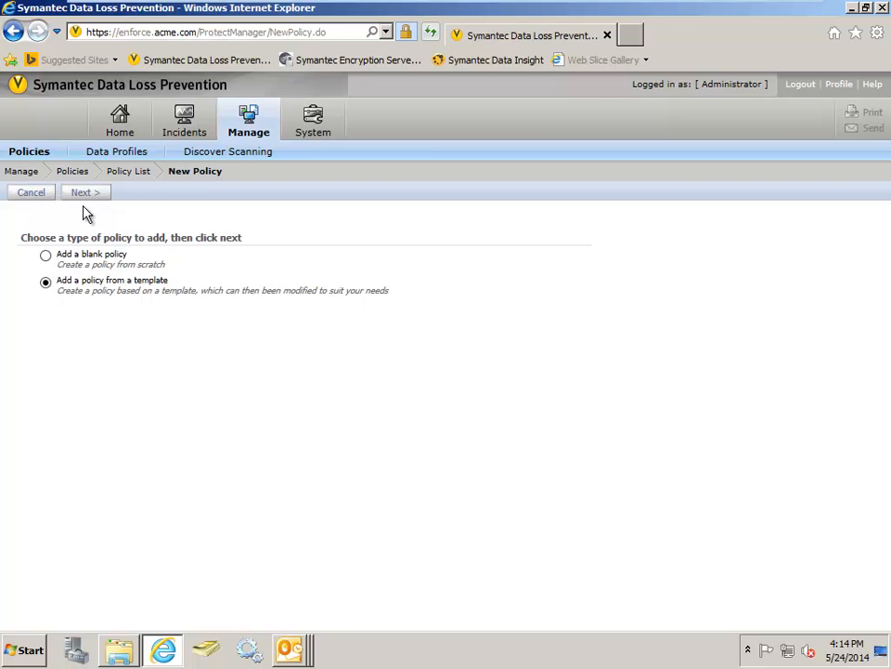
{"action": "left_click", "coordinate": [86, 195]}
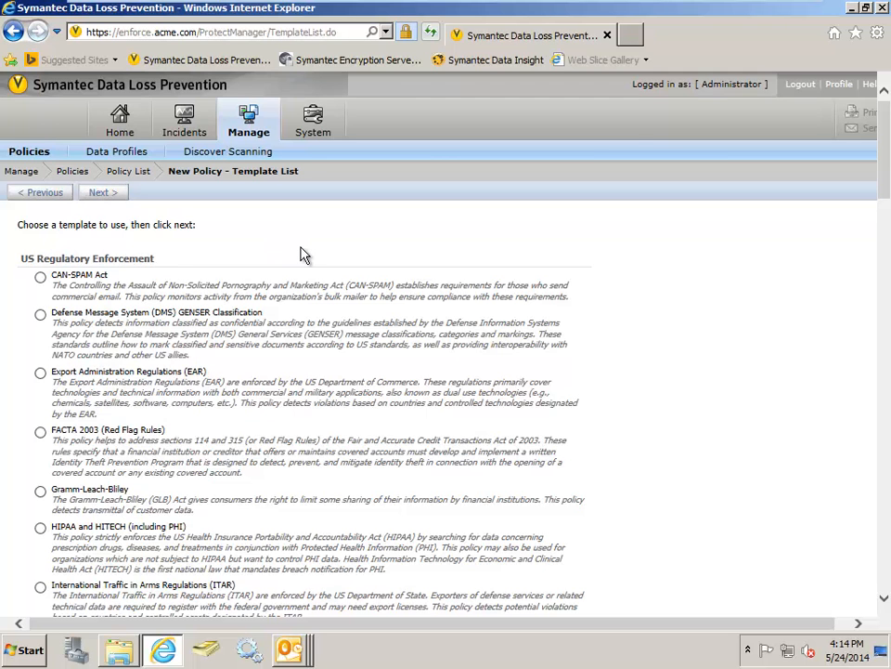
- Examine the policy templates, from US Regulatory Enforcement through Acceptable Use Enforcement, and return to the US regulatory ones
{"action": "scroll", "coordinate": [300, 253], "scroll_direction": "down", "scroll_amount": 2}
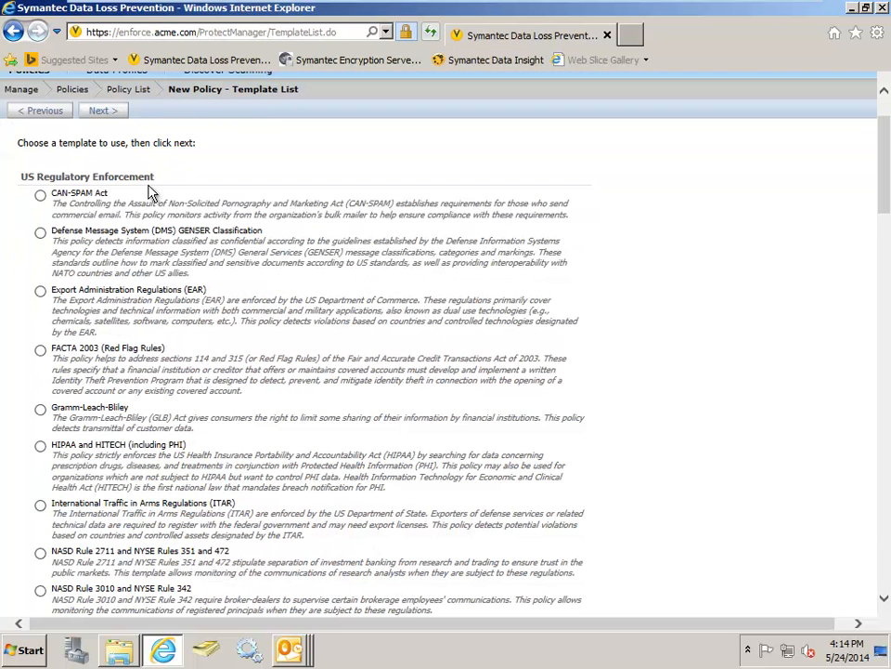
{"action": "scroll", "coordinate": [298, 253], "scroll_direction": "down", "scroll_amount": 15}
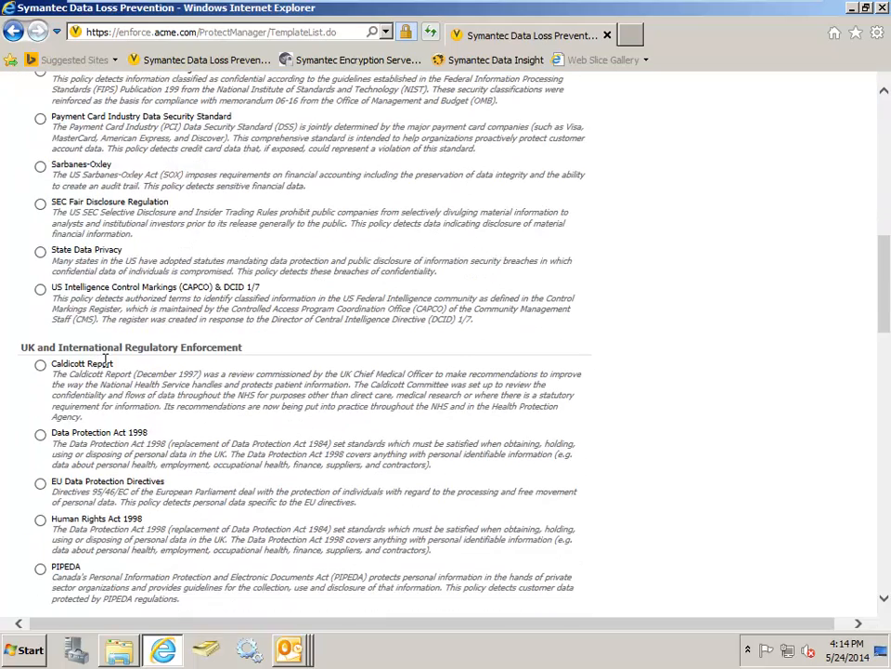
{"action": "scroll", "coordinate": [260, 376], "scroll_direction": "down", "scroll_amount": 6}
{"action": "scroll", "coordinate": [263, 379], "scroll_direction": "down", "scroll_amount": 4}
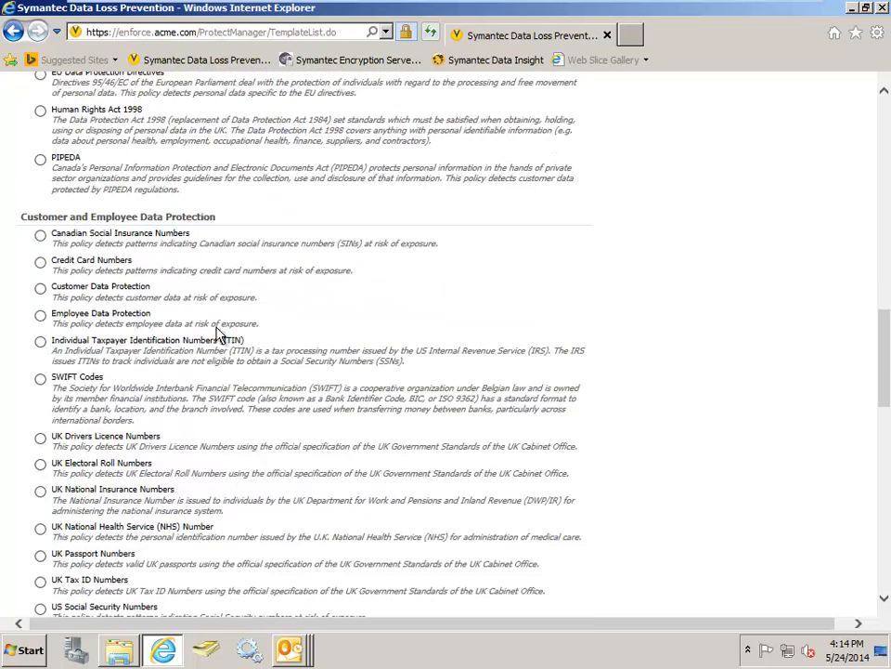
{"action": "scroll", "coordinate": [267, 300], "scroll_direction": "down", "scroll_amount": 9}
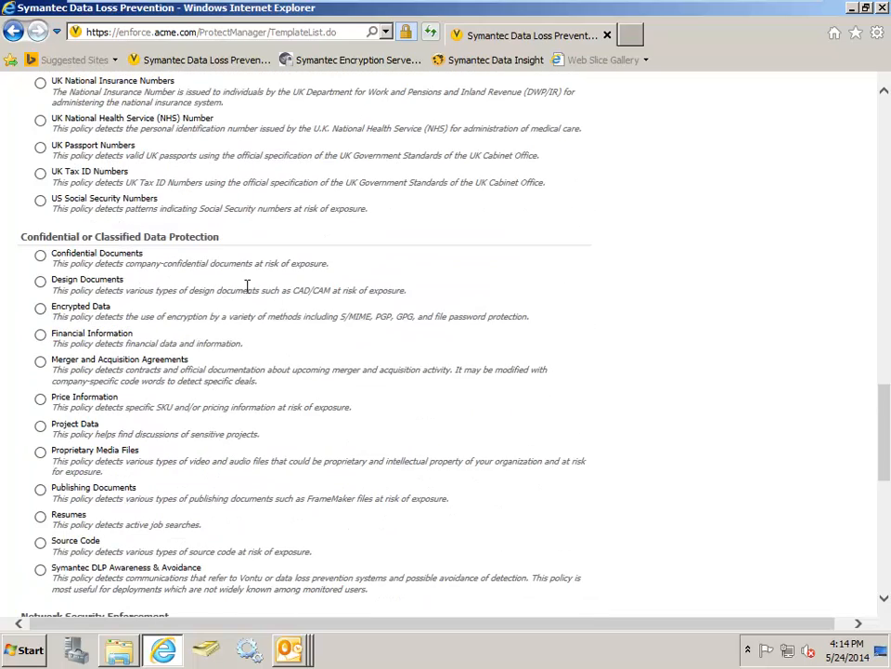
{"action": "scroll", "coordinate": [248, 288], "scroll_direction": "down", "scroll_amount": 8}
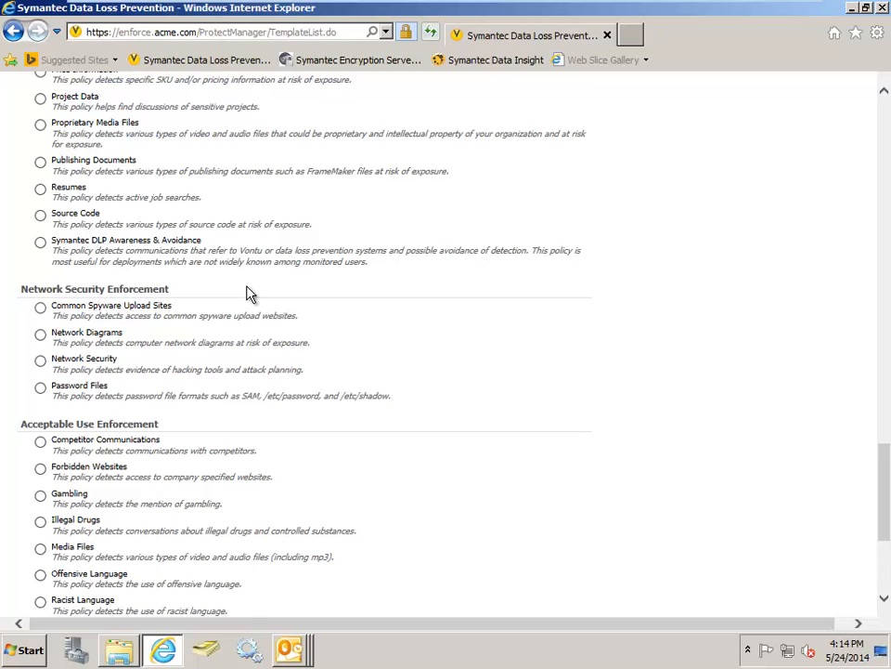
{"action": "scroll", "coordinate": [248, 292], "scroll_direction": "up", "scroll_amount": 18}
{"action": "scroll", "coordinate": [248, 286], "scroll_direction": "up", "scroll_amount": 18}
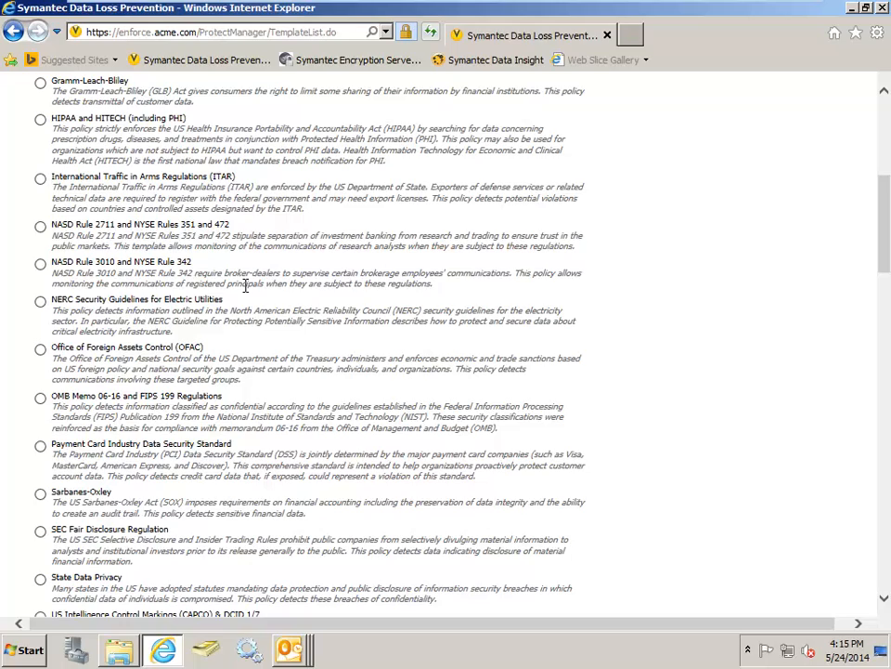
{"action": "scroll", "coordinate": [246, 286], "scroll_direction": "up", "scroll_amount": 4}
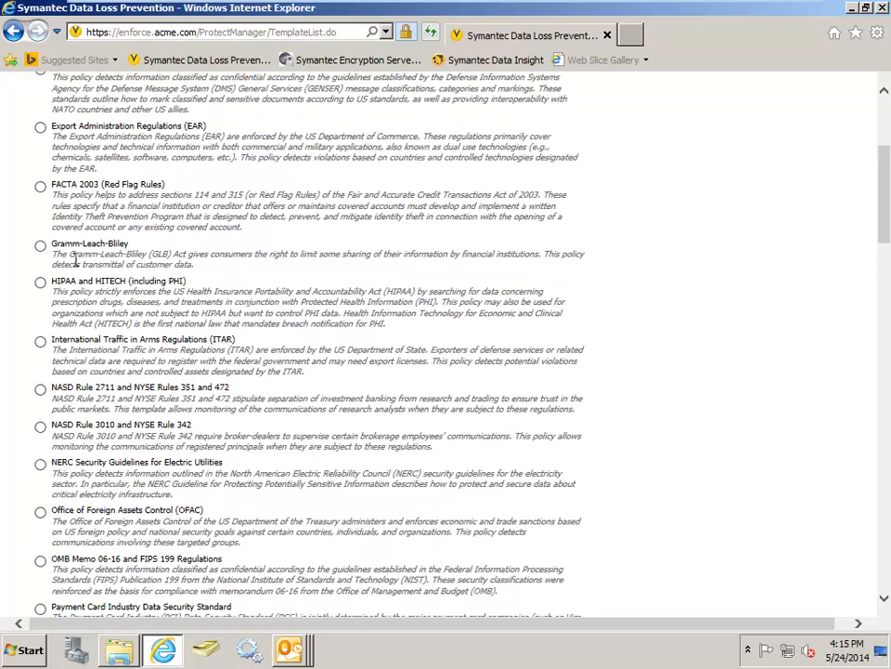
- Generate a new policy from the HIPAA and HITECH (including PHI) template with the Do Not Use Exact Data Matching option
{"action": "left_click", "coordinate": [41, 284]}
{"action": "scroll", "coordinate": [55, 260], "scroll_direction": "up", "scroll_amount": 6}
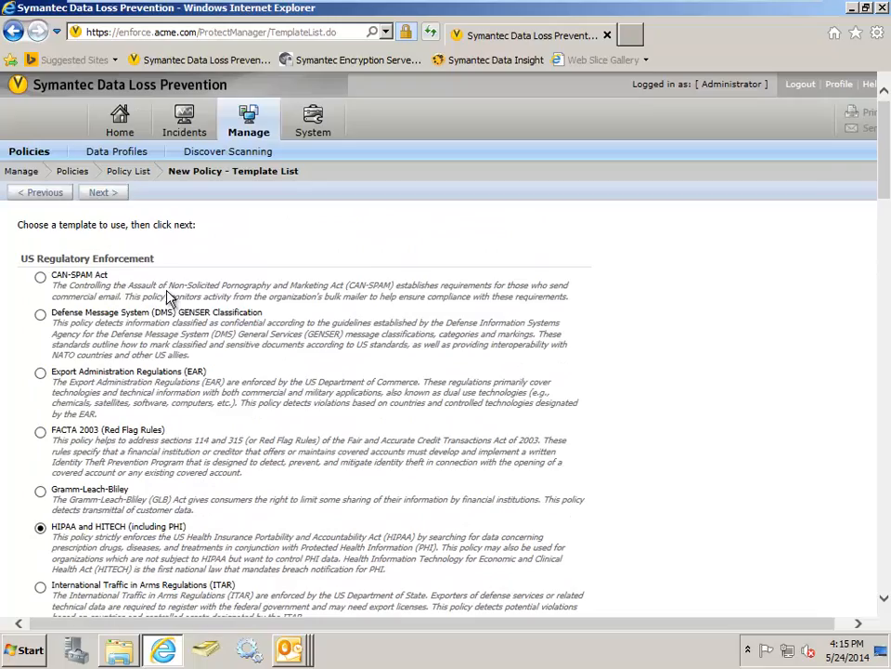
{"action": "left_click", "coordinate": [104, 193]}
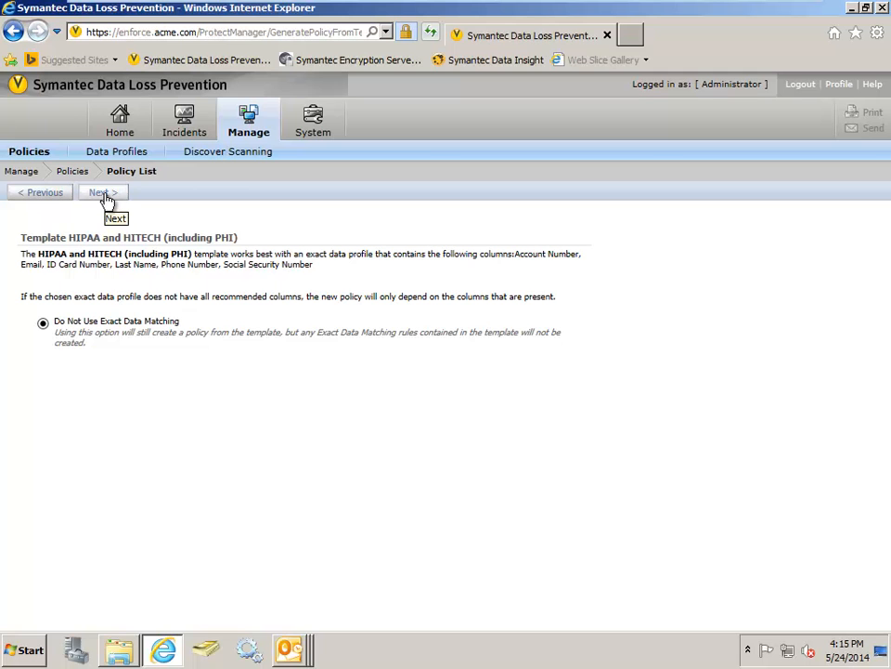
{"action": "left_click", "coordinate": [107, 199]}
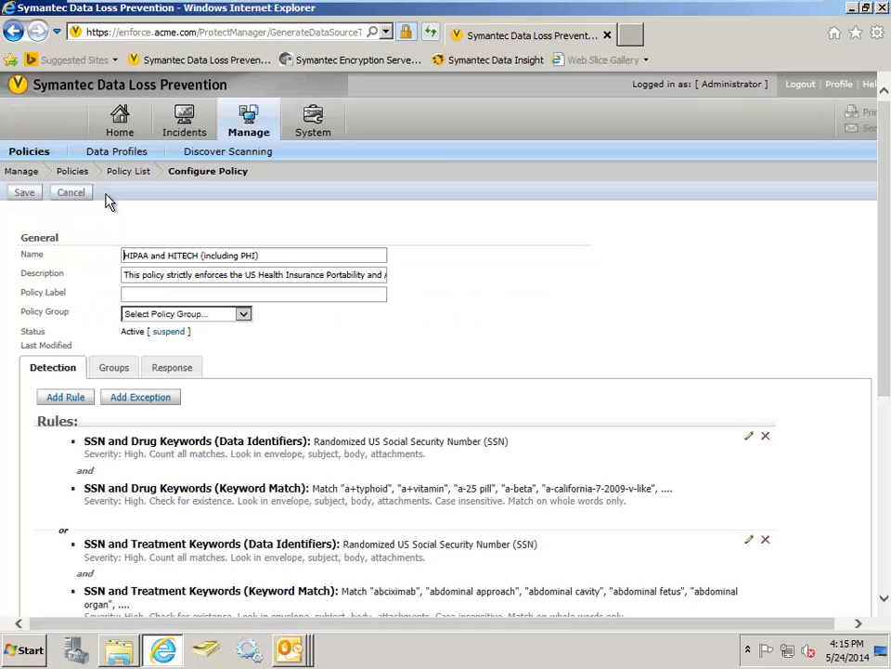
- Review the new policy's detection rules and open the SSN and Disease Keywords rule with its Content Matches Keyword condition expanded
{"action": "scroll", "coordinate": [381, 352], "scroll_direction": "down", "scroll_amount": 3}
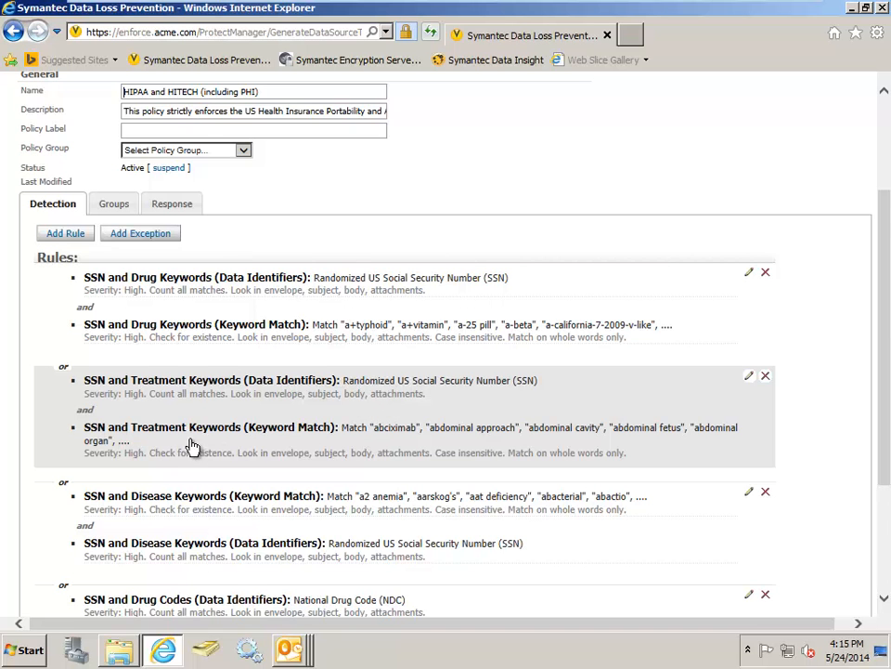
{"action": "scroll", "coordinate": [254, 455], "scroll_direction": "down", "scroll_amount": 2}
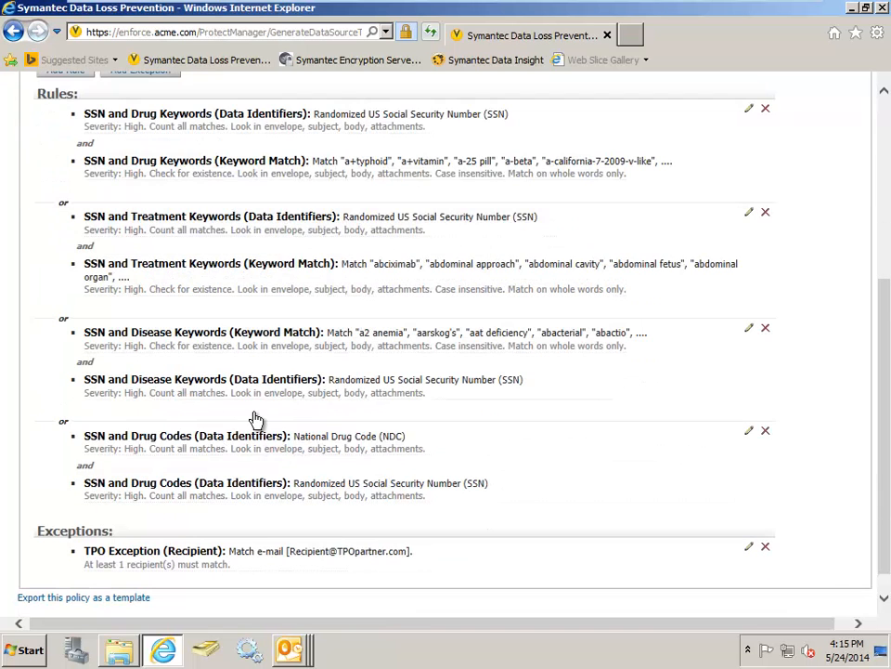
{"action": "left_click", "coordinate": [198, 386]}
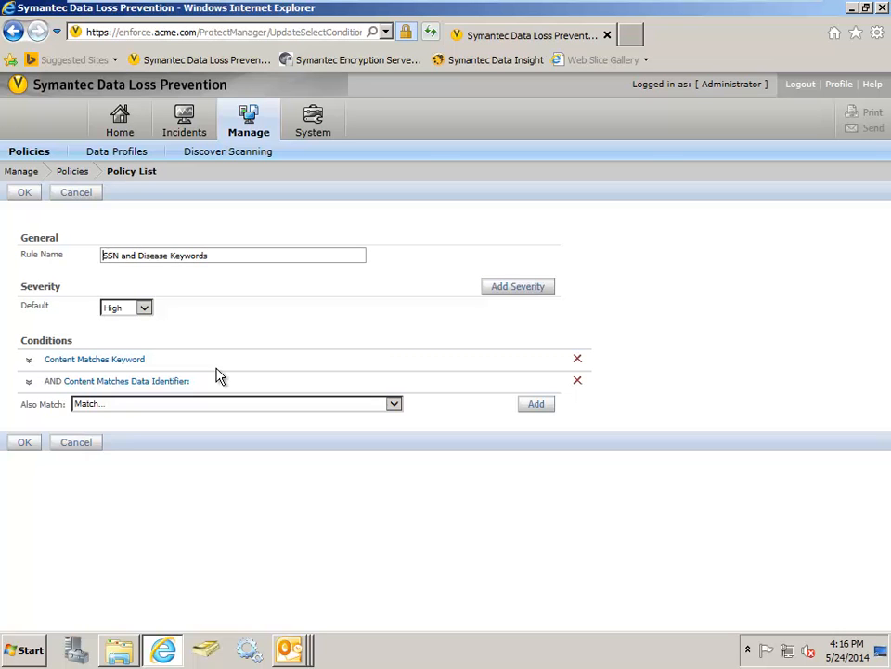
{"action": "left_click", "coordinate": [95, 368]}
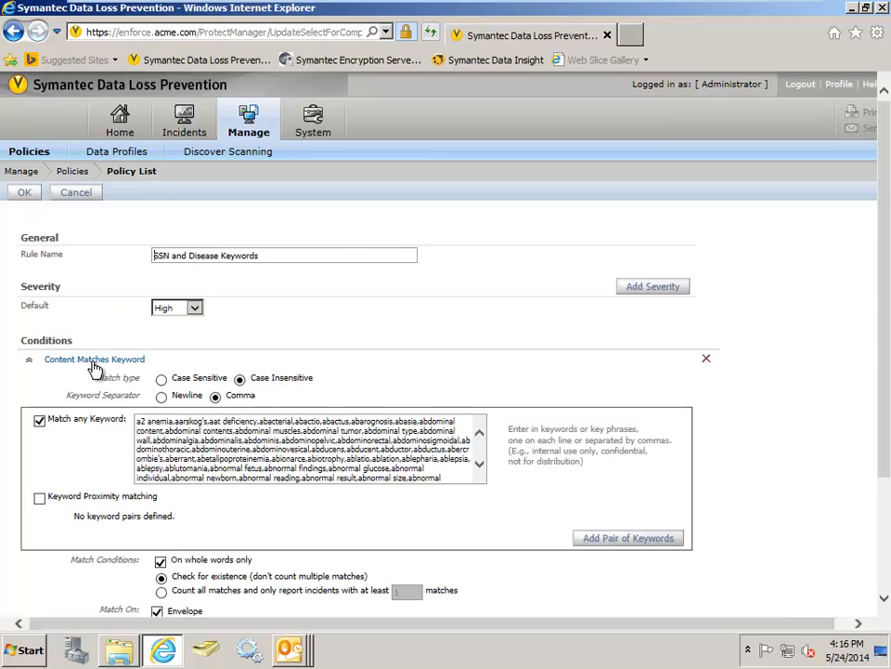
{"action": "scroll", "coordinate": [97, 364], "scroll_direction": "down", "scroll_amount": 3}
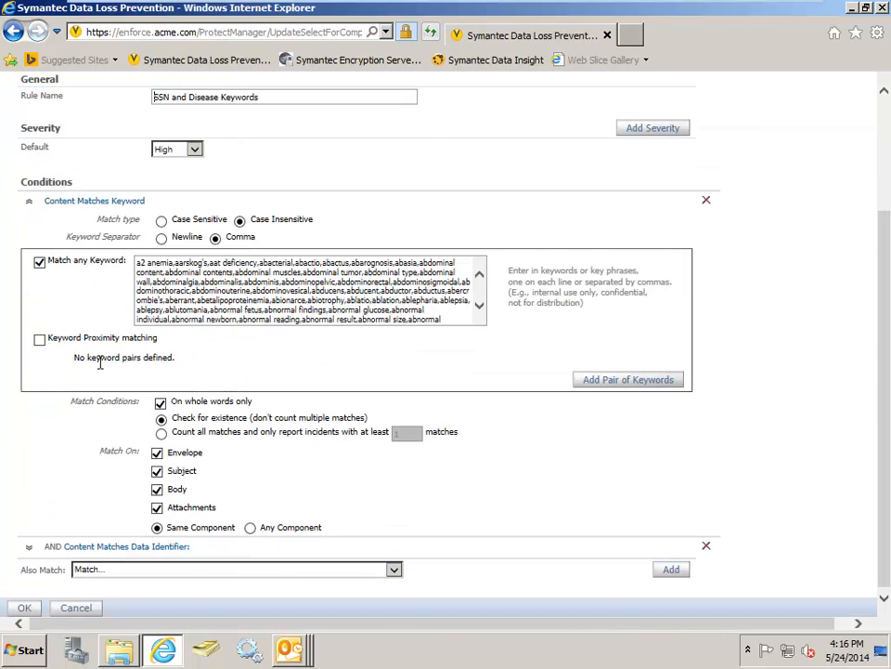
- Look through the disease keyword list of the condition and close the rule without saving changes
{"action": "left_click", "coordinate": [479, 308]}
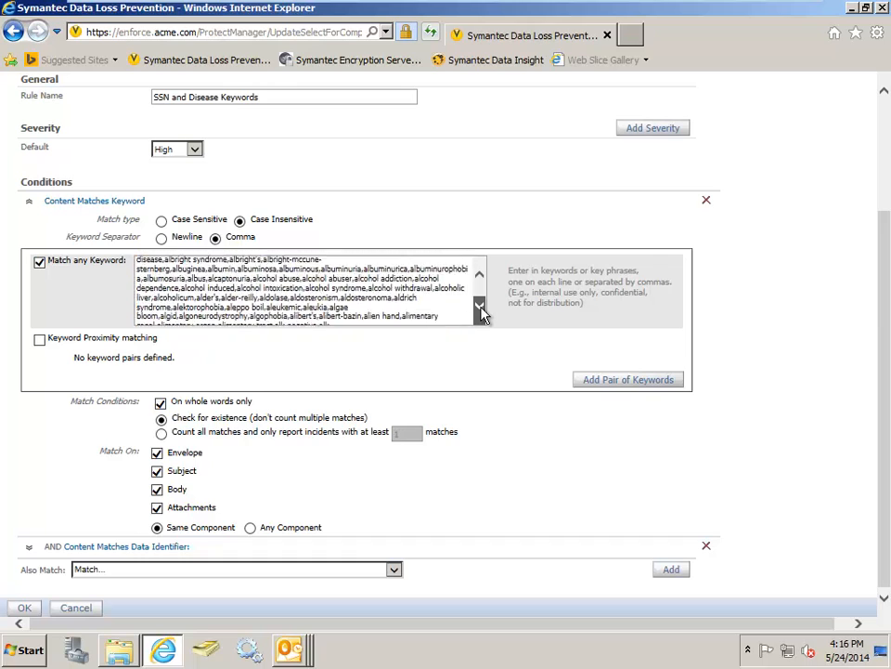
{"action": "left_click_drag", "start_coordinate": [481, 314], "coordinate": [478, 312]}
{"action": "scroll", "coordinate": [479, 308], "scroll_direction": "up", "scroll_amount": 3}
{"action": "scroll", "coordinate": [501, 183], "scroll_direction": "up", "scroll_amount": 3}
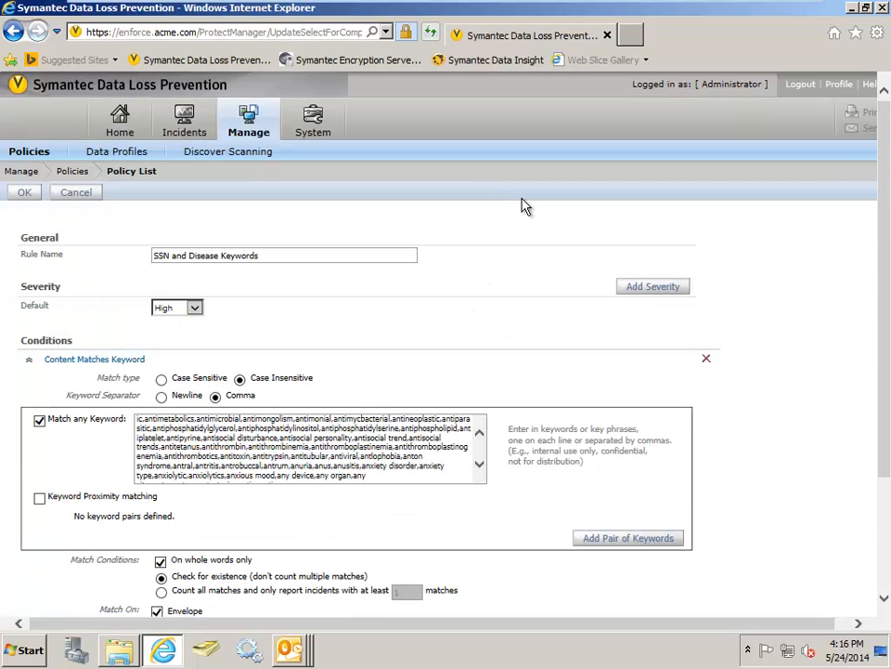
{"action": "left_click", "coordinate": [82, 195]}
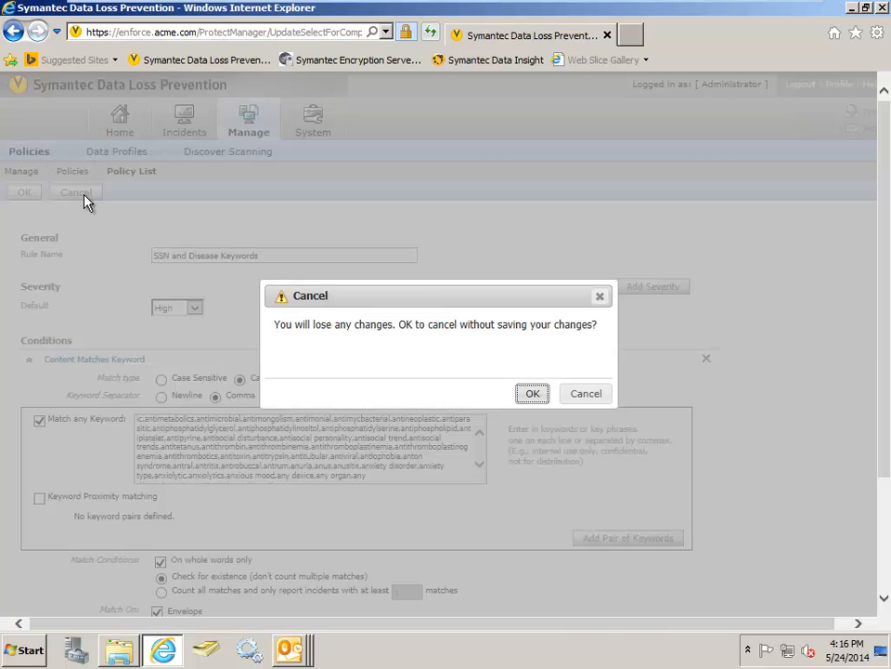
{"action": "left_click", "coordinate": [533, 394]}
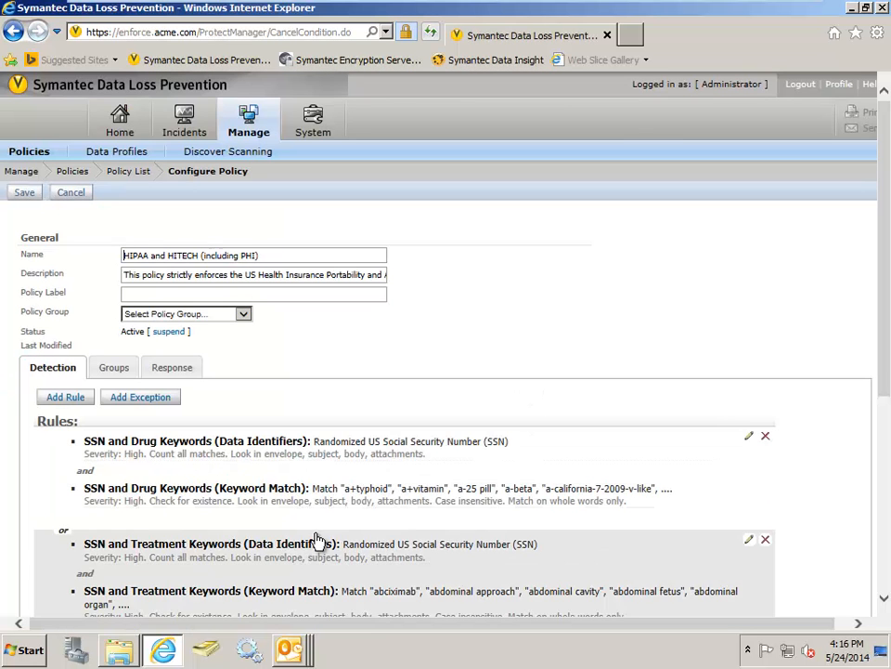
- Take the virtual machine out of full screen, switch to PowerPoint, and run the slide show from slide 21 on to the Storage DLP slide
{"action": "mouse_move", "coordinate": [632, 11]}
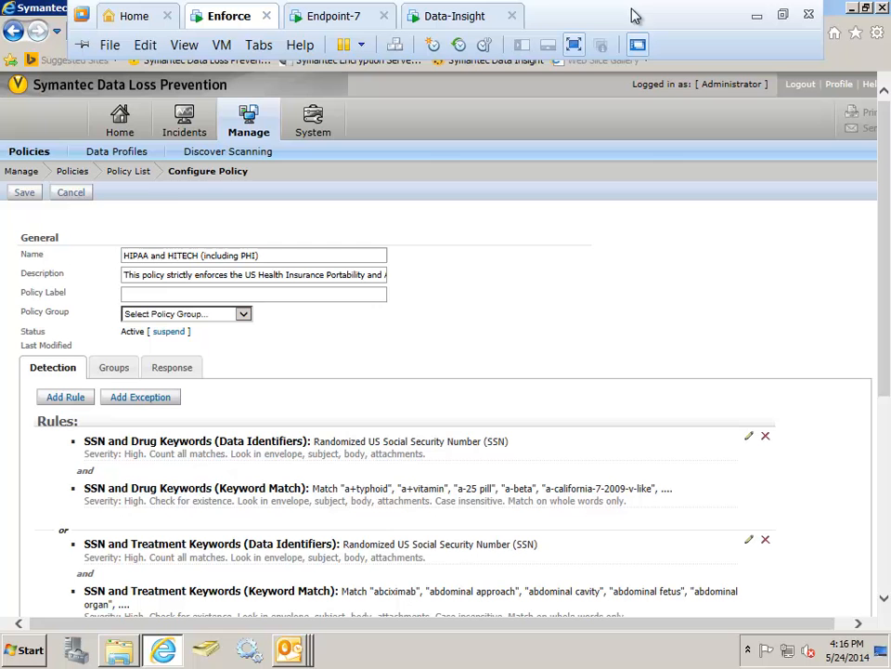
{"action": "left_click", "coordinate": [575, 46]}
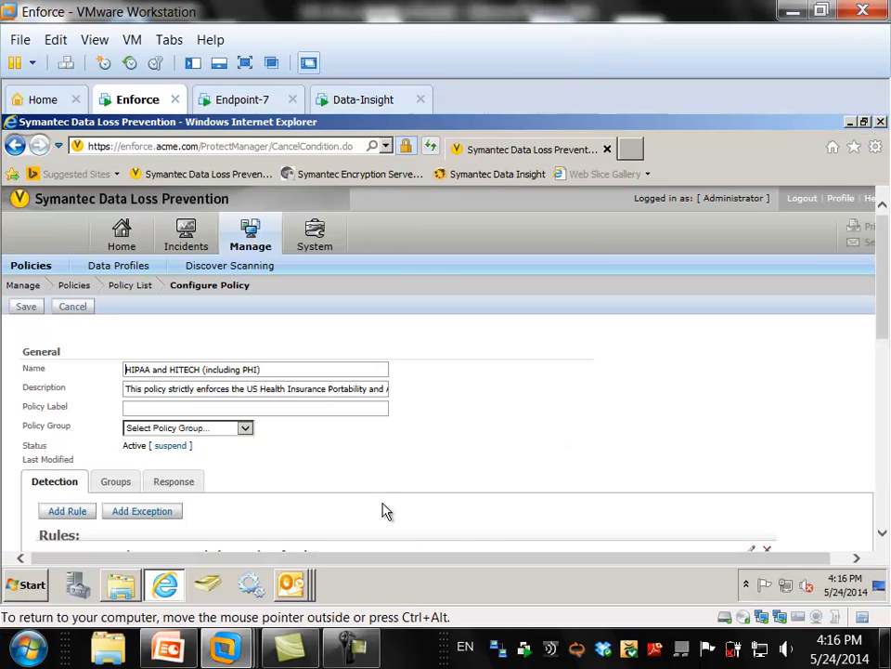
{"action": "left_click", "coordinate": [179, 652]}
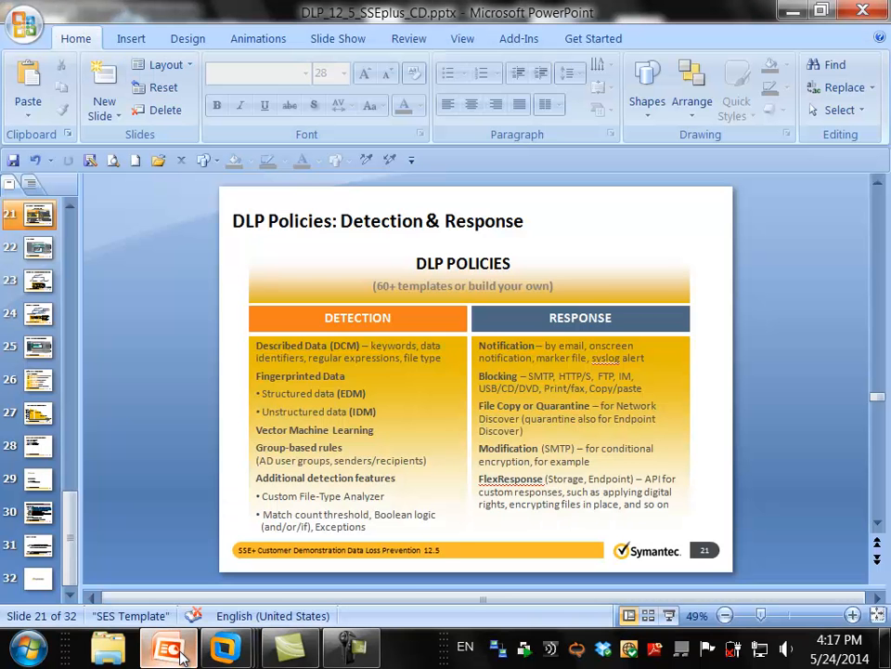
{"action": "left_click", "coordinate": [668, 615]}
{"action": "left_click", "coordinate": [535, 666]}
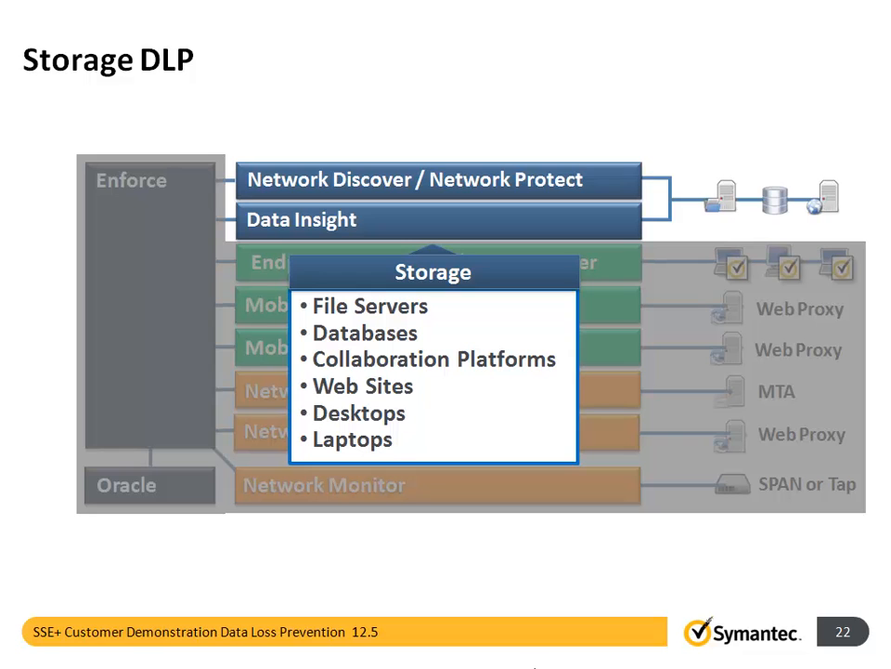
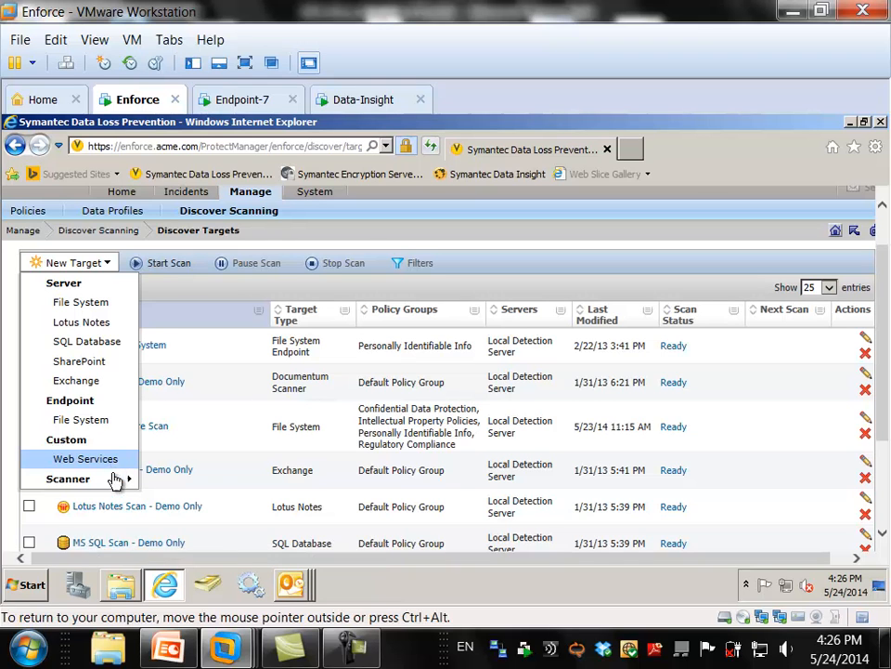
- Show the Enforce virtual machine in full screen, open the Enforce Fileshare Scan target and review its general and scan schedule settings
{"action": "mouse_move", "coordinate": [115, 483]}
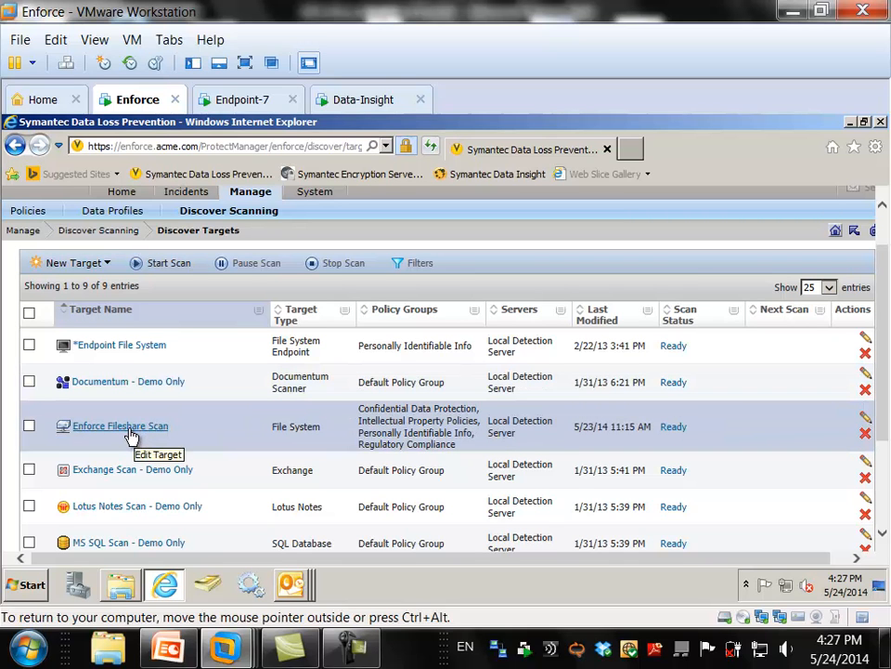
{"action": "left_click", "coordinate": [246, 64]}
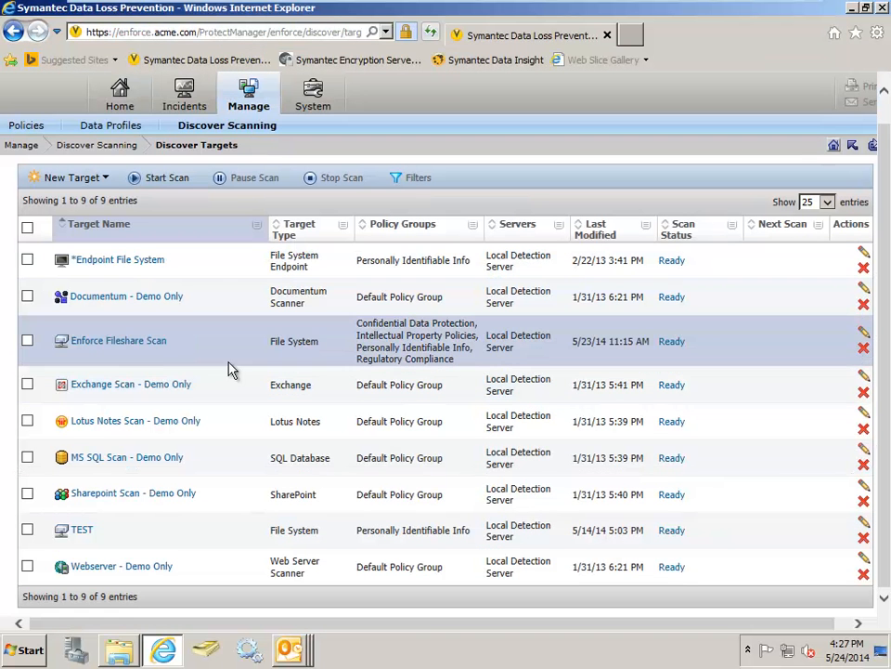
{"action": "left_click", "coordinate": [140, 345]}
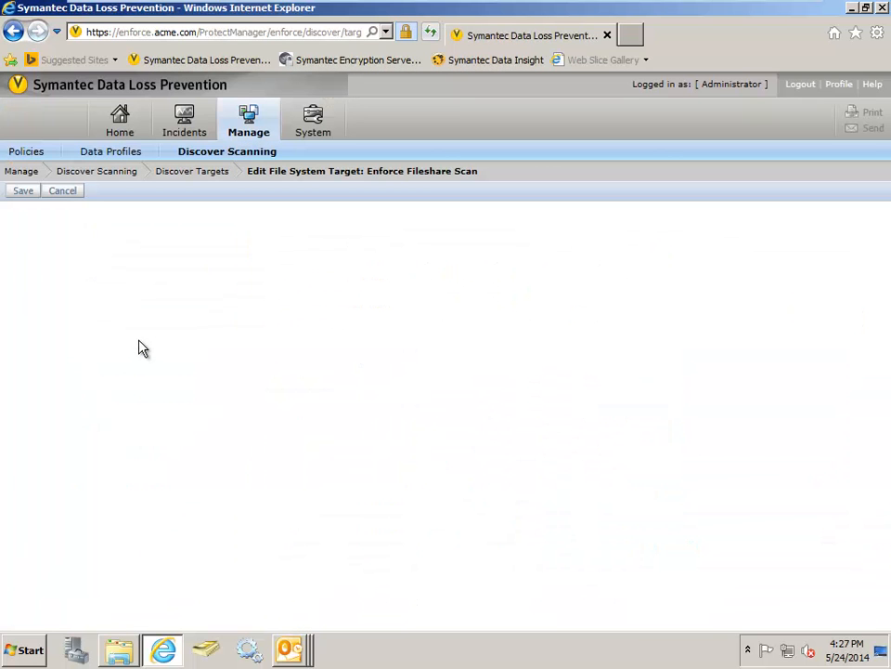
{"action": "scroll", "coordinate": [139, 344], "scroll_direction": "down", "scroll_amount": 1}
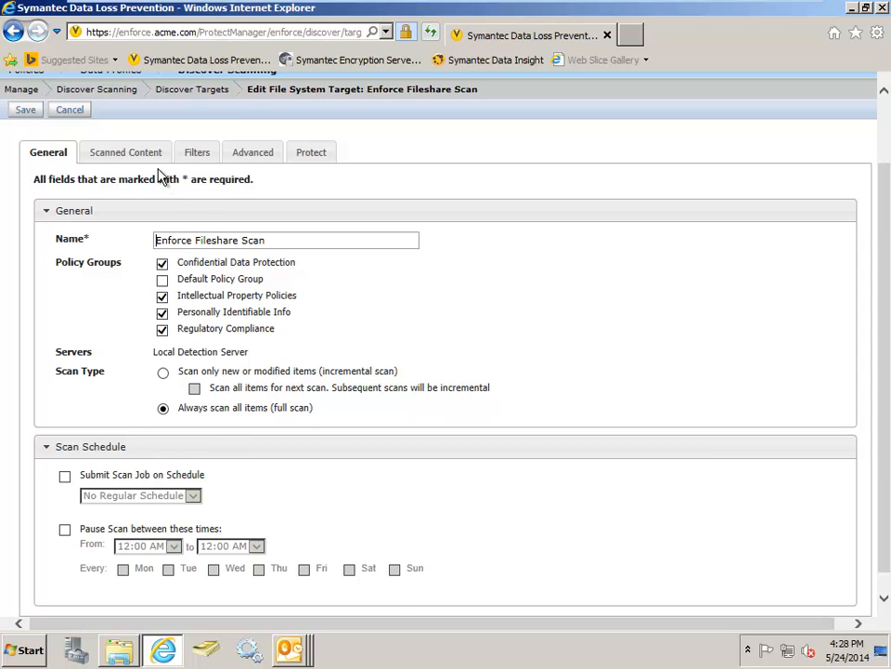
- Review the target's scanned content settings, including its credentials, content root and the options for adding content roots
{"action": "left_click", "coordinate": [123, 156]}
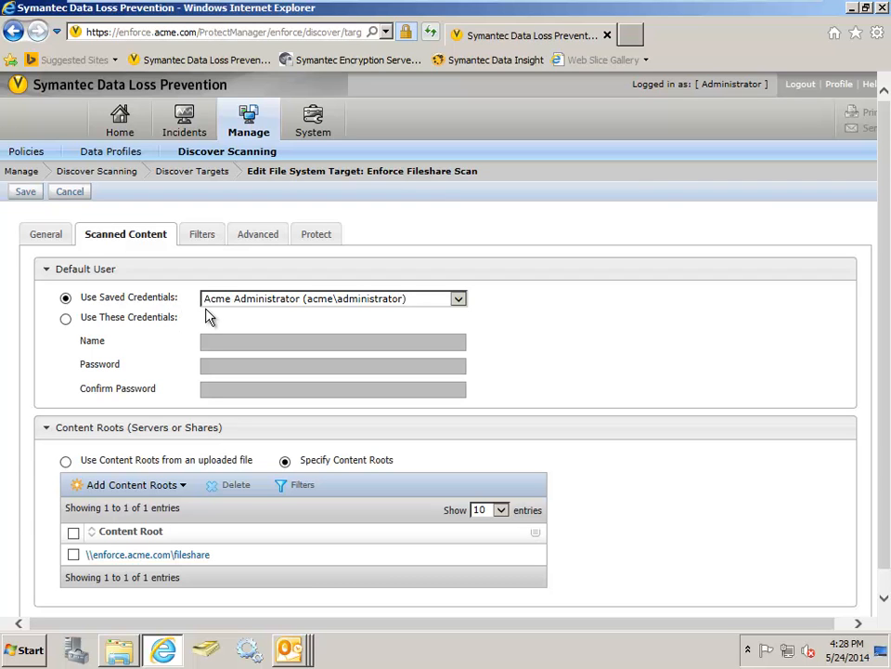
{"action": "left_click", "coordinate": [130, 485]}
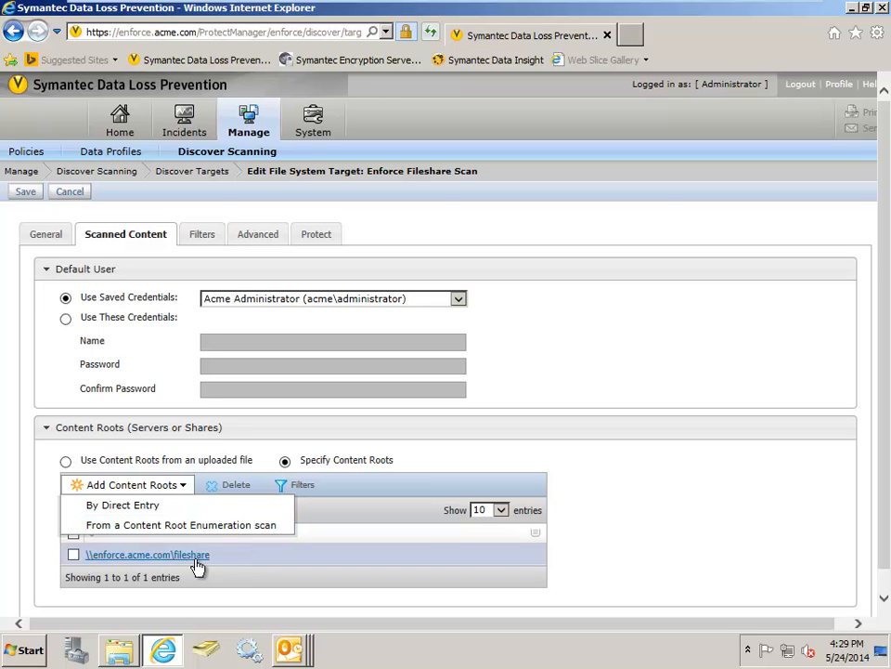
{"action": "left_click", "coordinate": [607, 563]}
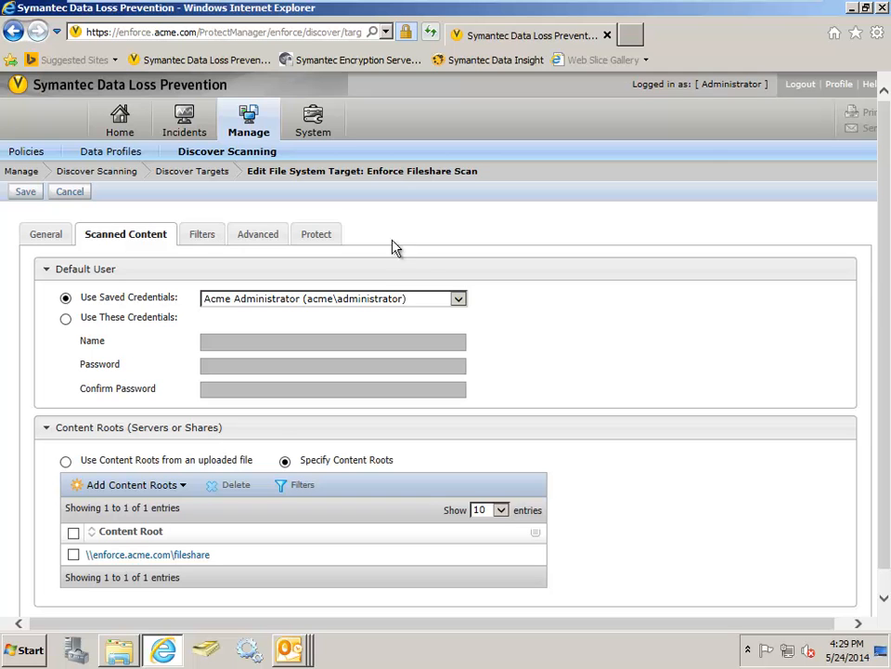
- Review the target's file filters and its advanced settings from throttling down to the remediation detection preferences
{"action": "left_click", "coordinate": [202, 238]}
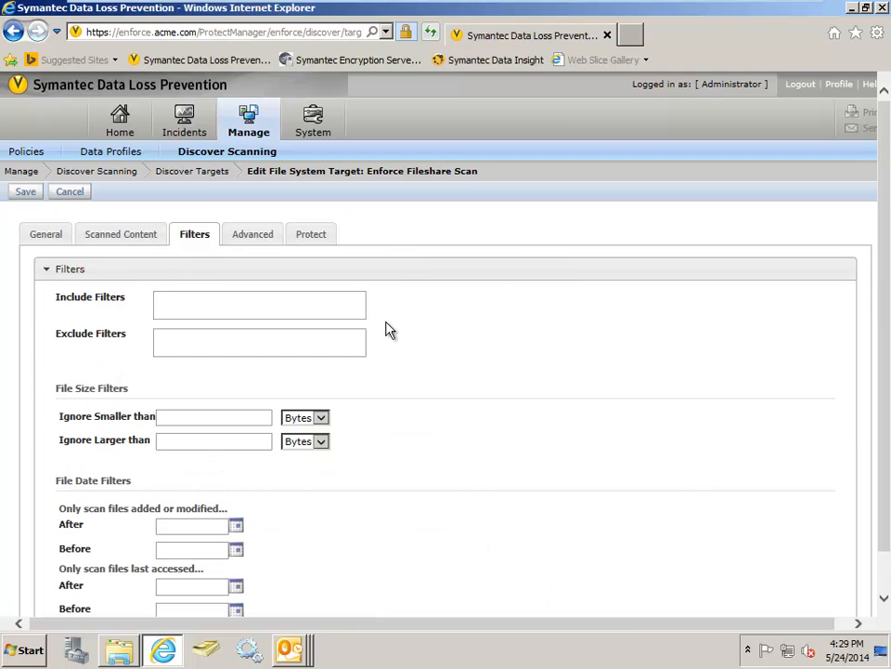
{"action": "scroll", "coordinate": [423, 400], "scroll_direction": "down", "scroll_amount": 1}
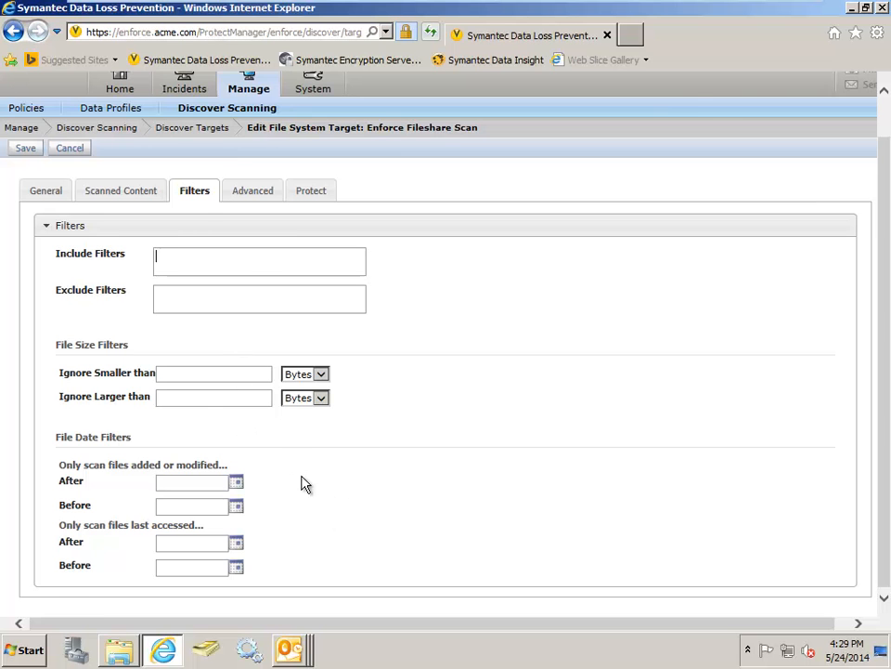
{"action": "scroll", "coordinate": [406, 501], "scroll_direction": "up", "scroll_amount": 1}
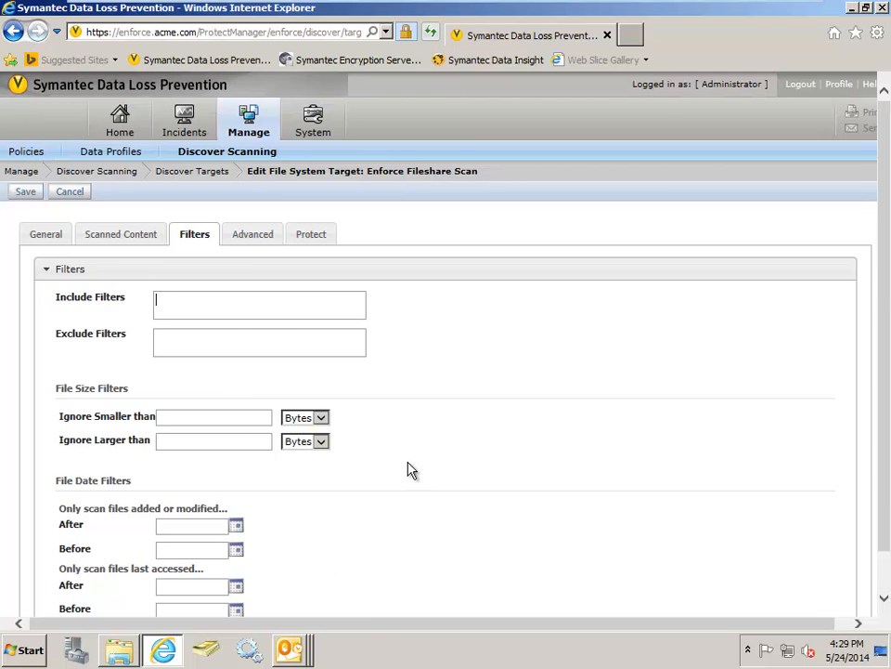
{"action": "left_click", "coordinate": [265, 237]}
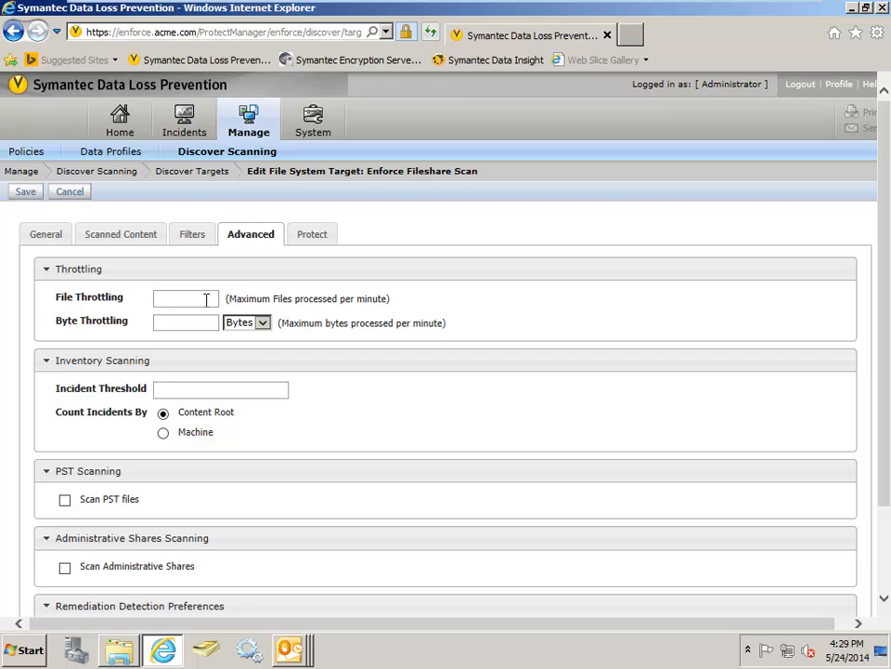
{"action": "scroll", "coordinate": [360, 406], "scroll_direction": "down", "scroll_amount": 2}
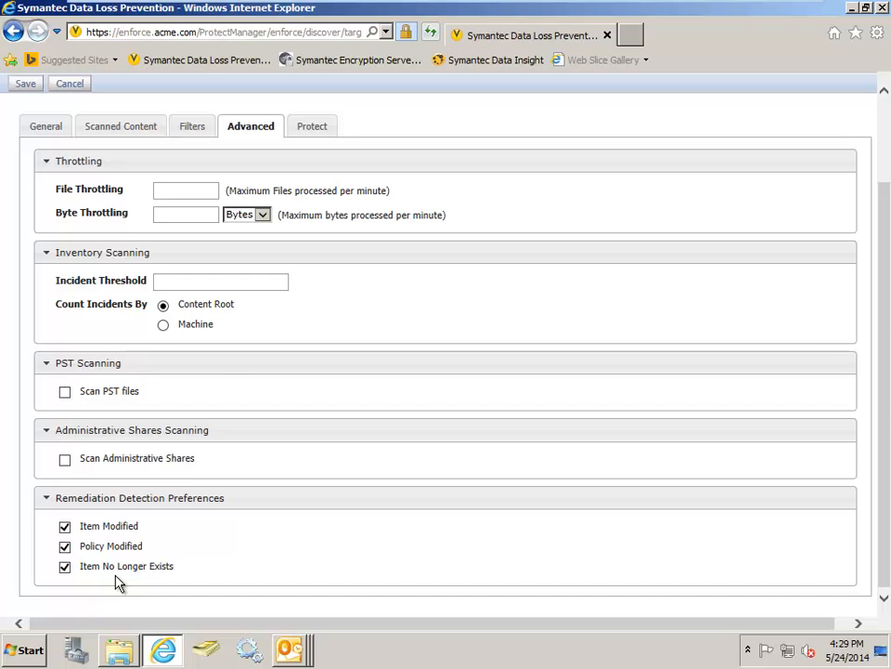
{"action": "scroll", "coordinate": [118, 582], "scroll_direction": "up", "scroll_amount": 3}
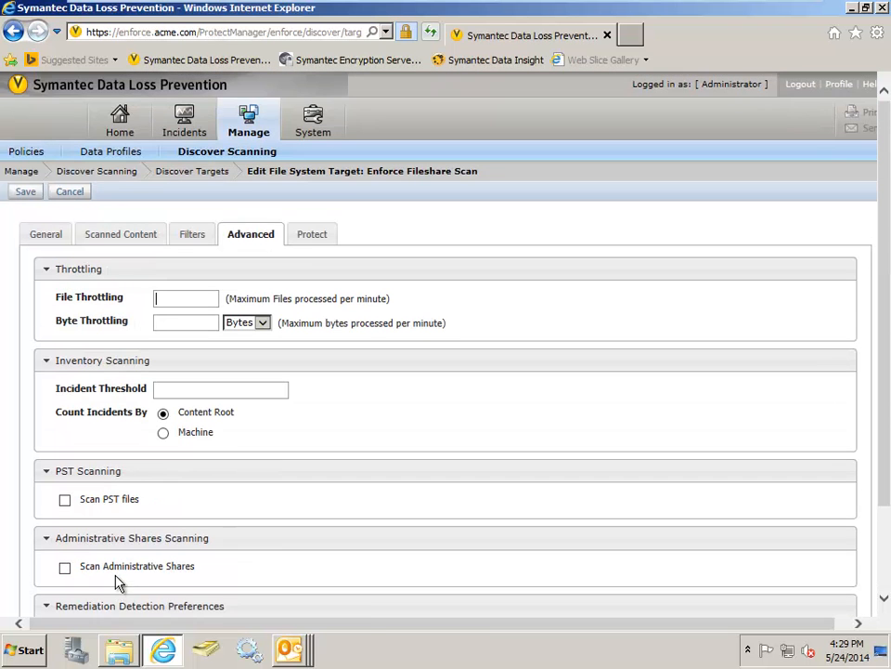
- Review the target's Protect remediation, quarantine share and credential settings, and leave the target without saving
{"action": "left_click", "coordinate": [316, 236]}
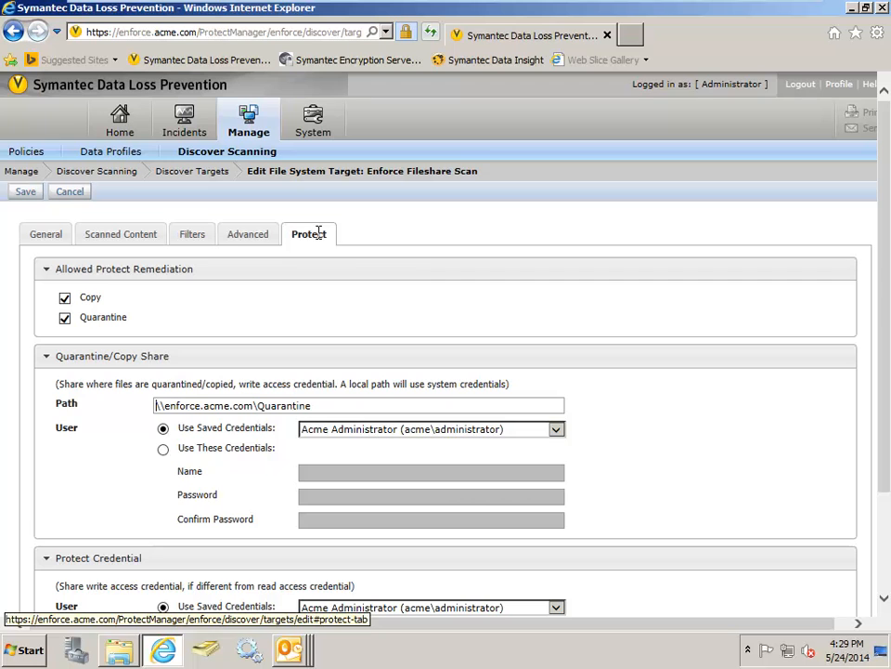
{"action": "scroll", "coordinate": [433, 299], "scroll_direction": "down", "scroll_amount": 1}
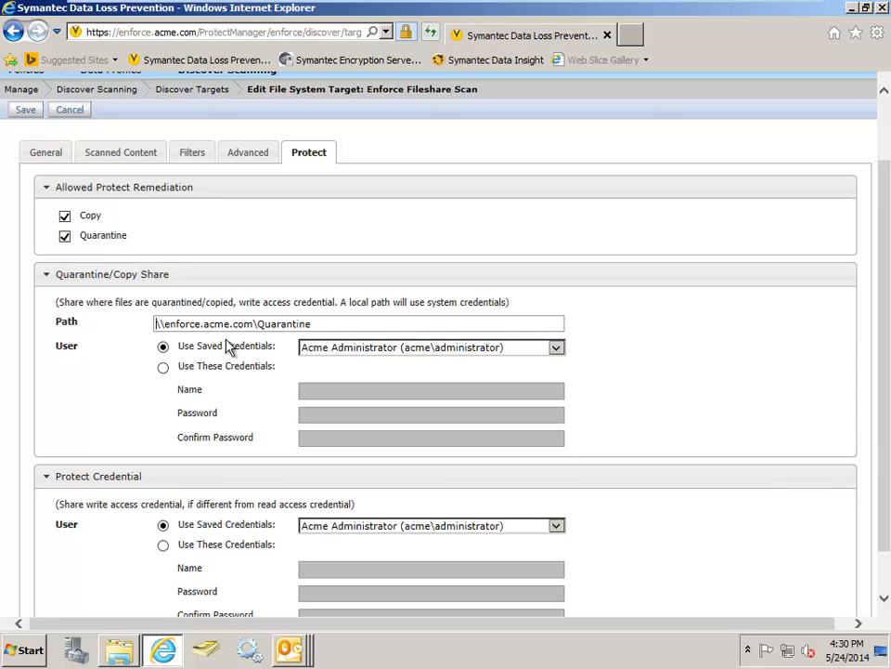
{"action": "scroll", "coordinate": [338, 360], "scroll_direction": "down", "scroll_amount": 1}
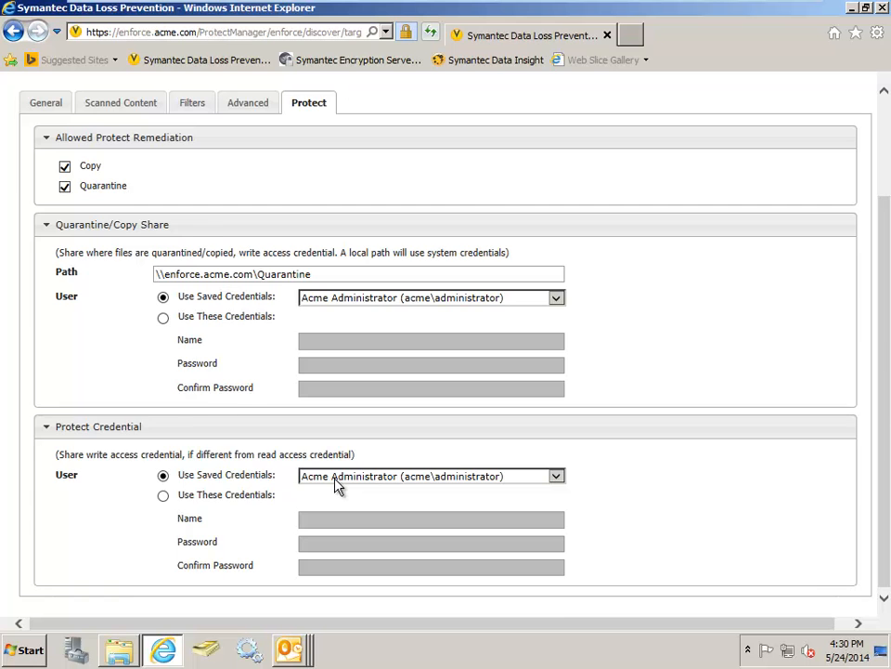
{"action": "scroll", "coordinate": [336, 486], "scroll_direction": "up", "scroll_amount": 2}
{"action": "scroll", "coordinate": [336, 485], "scroll_direction": "up", "scroll_amount": 1}
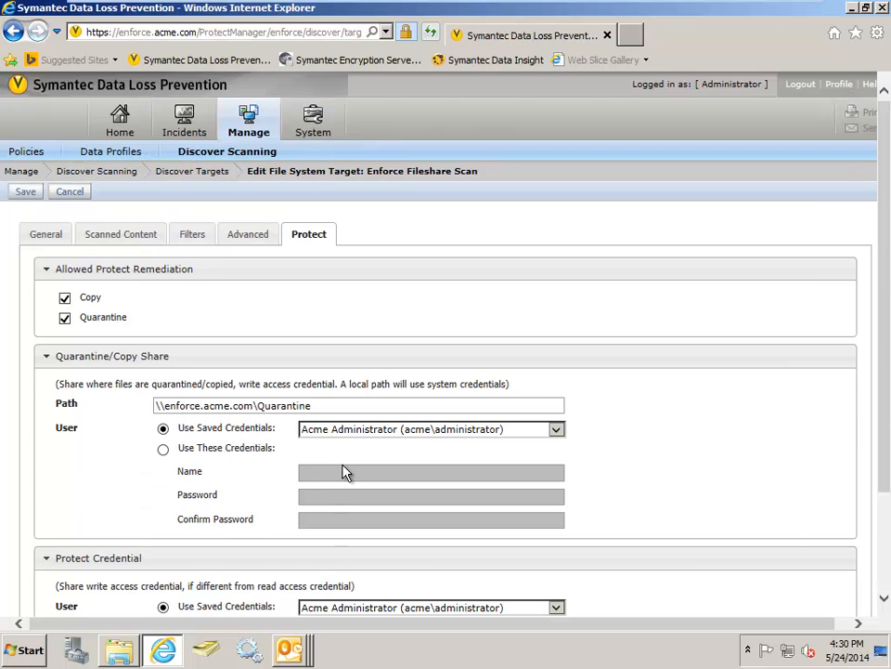
{"action": "left_click", "coordinate": [69, 193]}
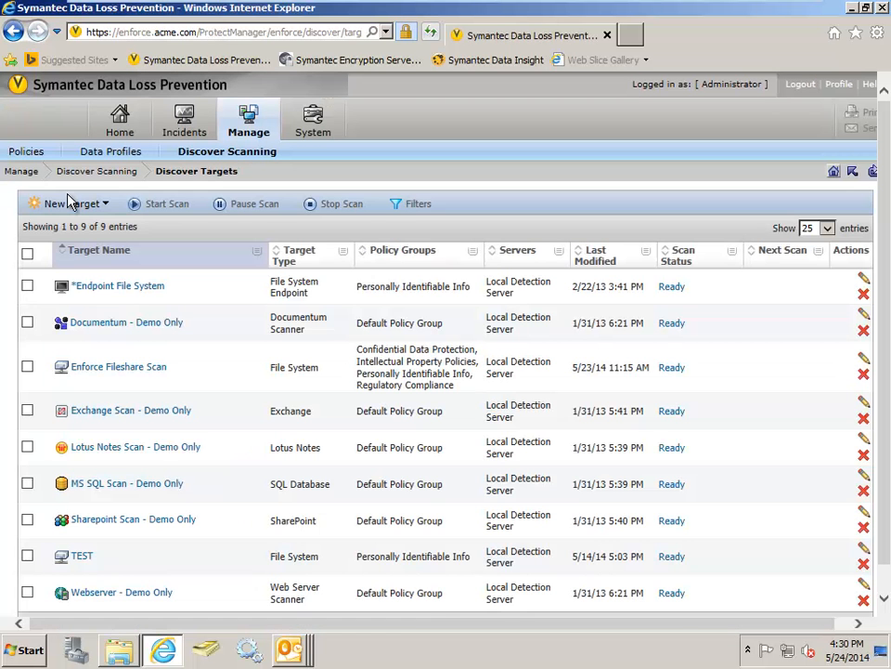
- List the new target types, then switch to Windows Explorer to view the CustomersForProcessing_West workbook in the Finance folder and close it
{"action": "left_click", "coordinate": [69, 202]}
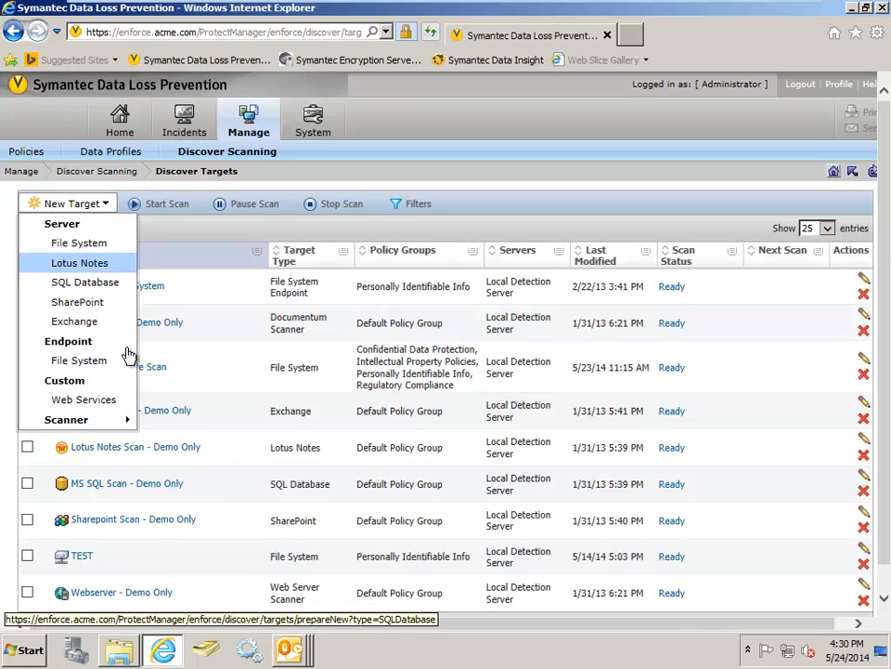
{"action": "left_click", "coordinate": [119, 650]}
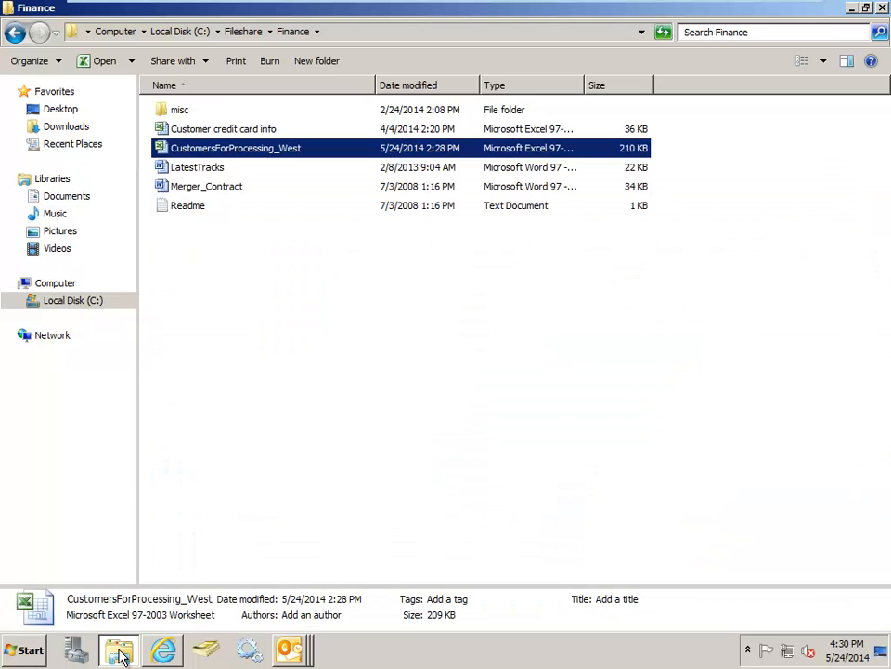
{"action": "double_click", "coordinate": [270, 154]}
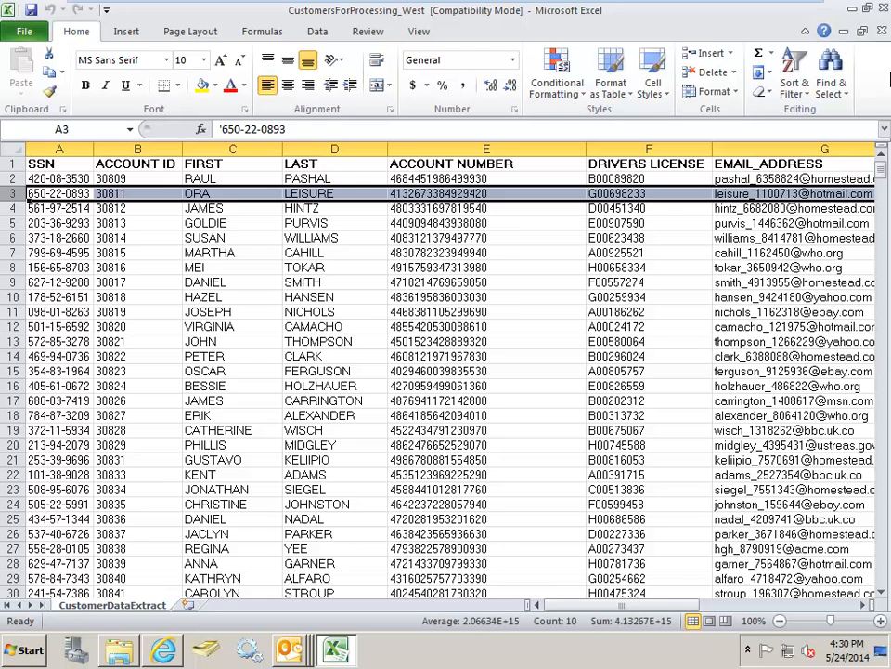
{"action": "left_click", "coordinate": [882, 8]}
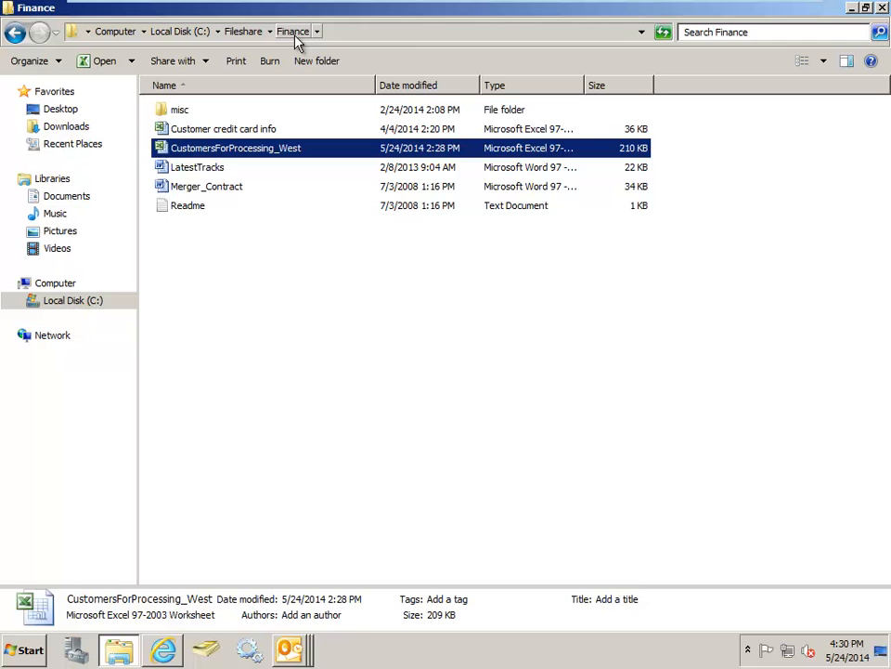
{"action": "left_click", "coordinate": [852, 9]}
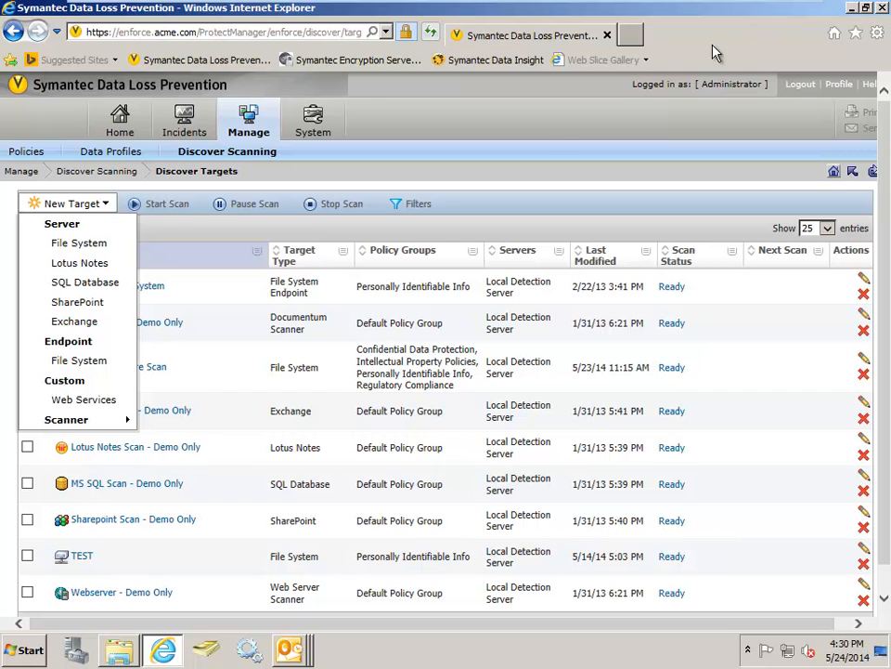
- Close the list of new target types and start a scan of the Enforce Fileshare Scan target
{"action": "left_click", "coordinate": [502, 179]}
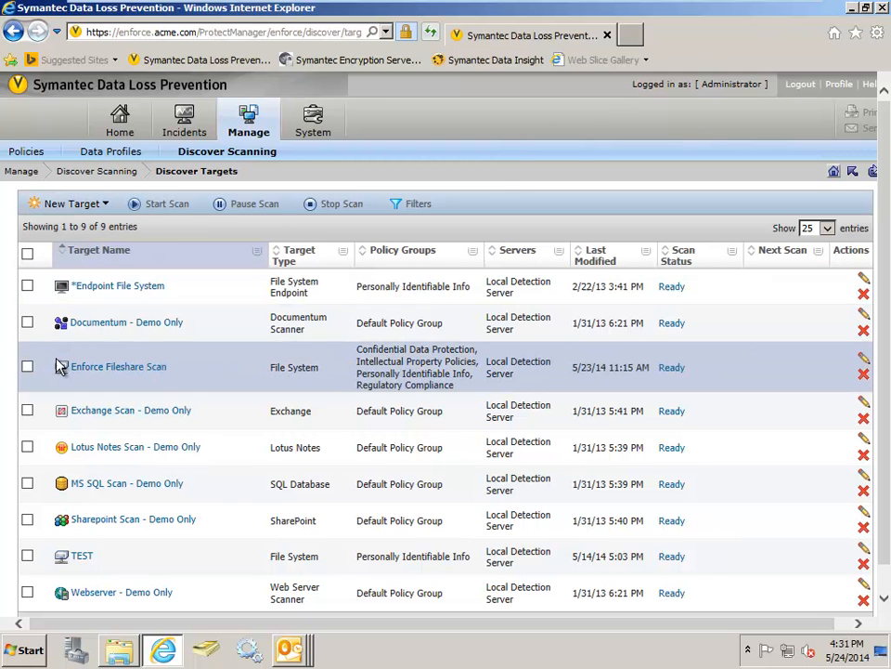
{"action": "left_click", "coordinate": [27, 367]}
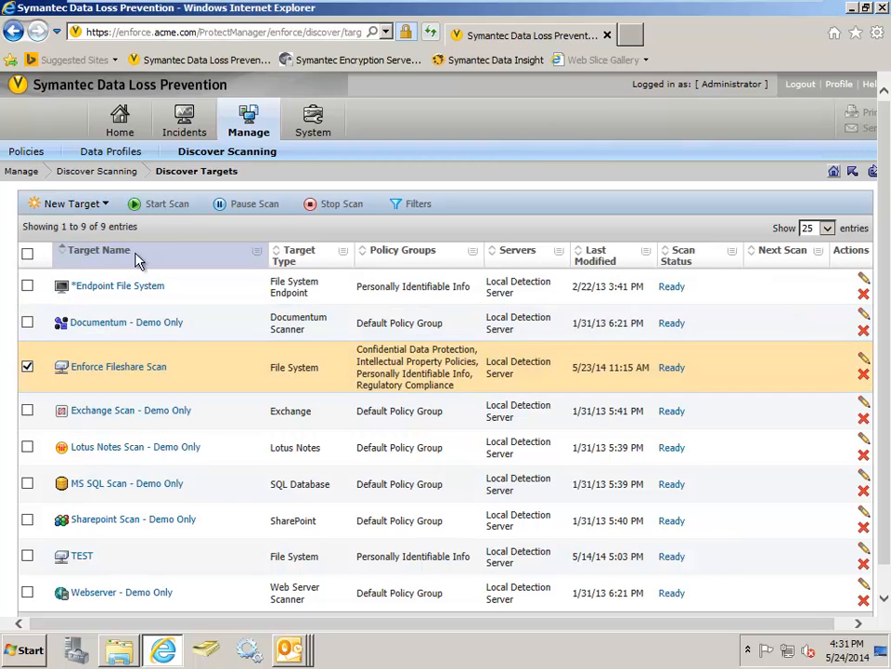
{"action": "left_click", "coordinate": [170, 212]}
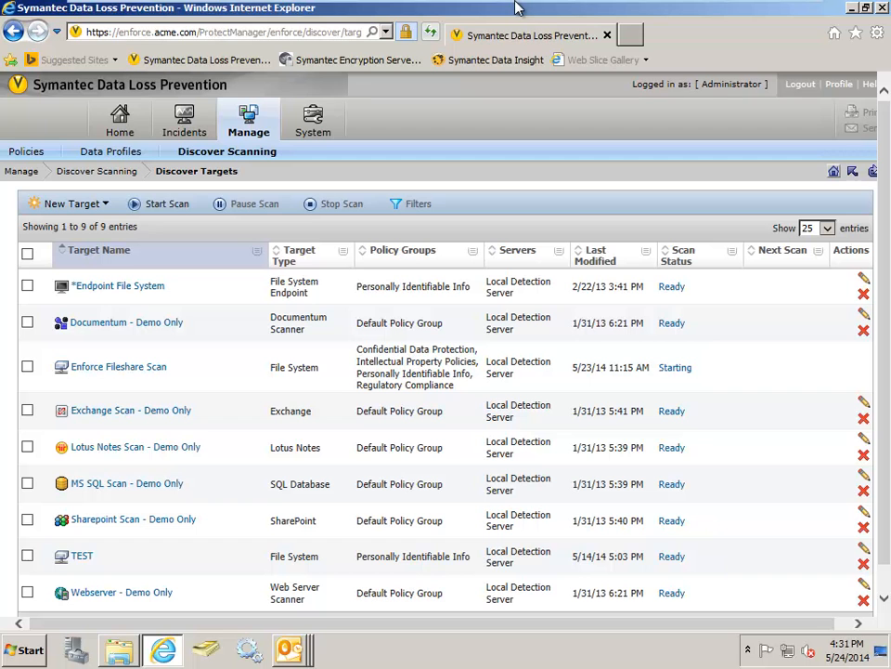
- Take the virtual machine out of full screen and switch to the PowerPoint presentation
{"action": "mouse_move", "coordinate": [519, 8]}
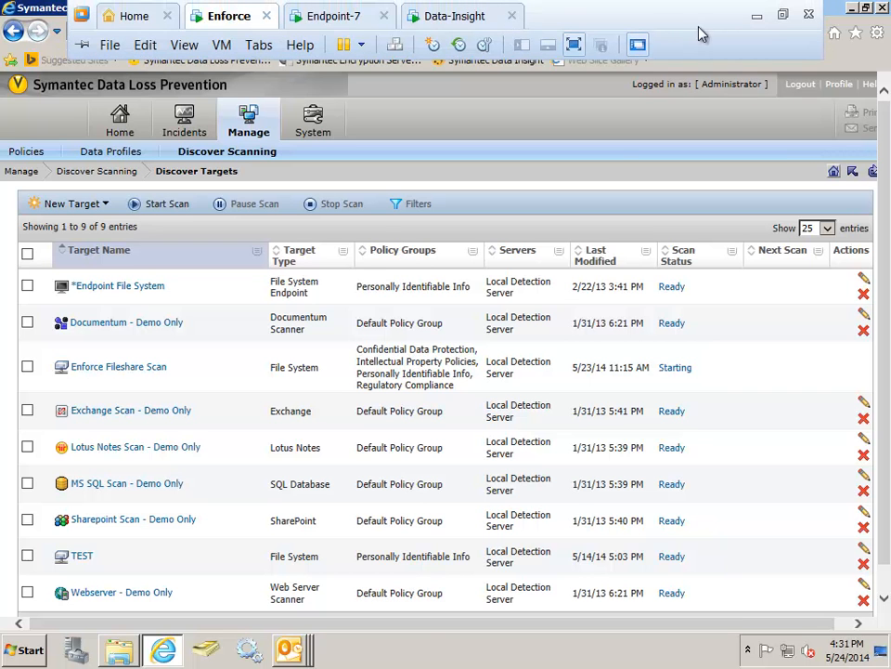
{"action": "left_click", "coordinate": [784, 15]}
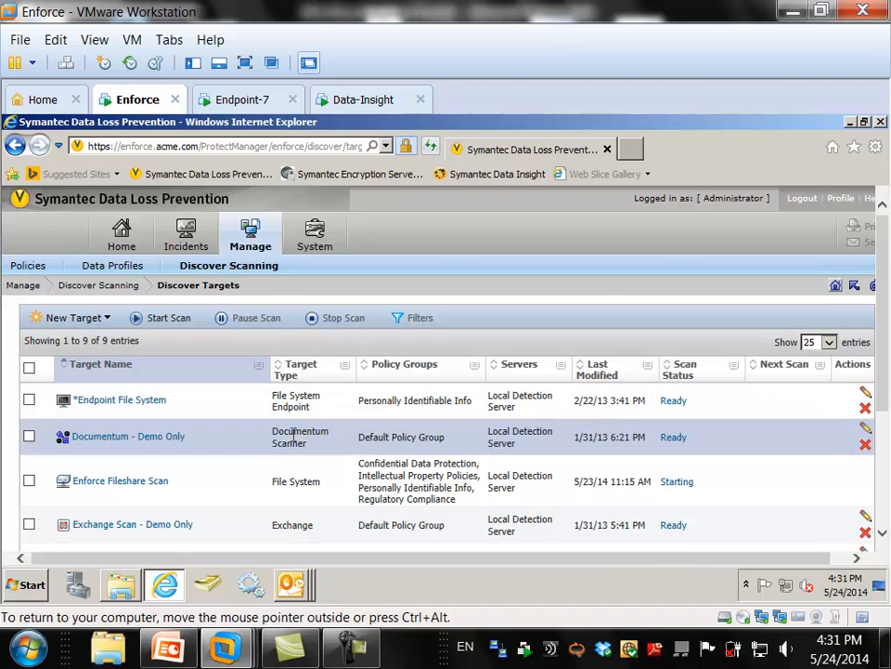
{"action": "left_click", "coordinate": [168, 650]}
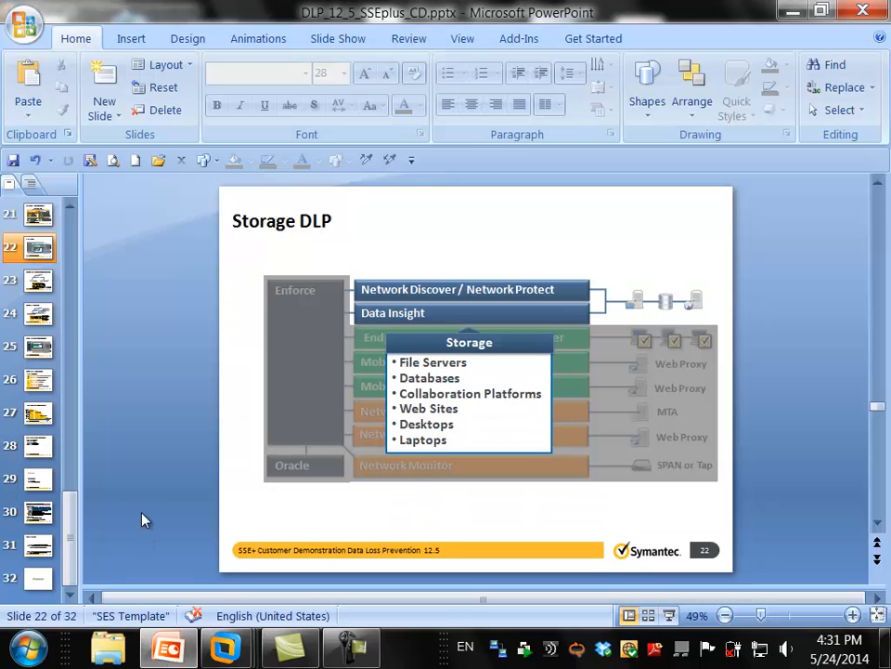
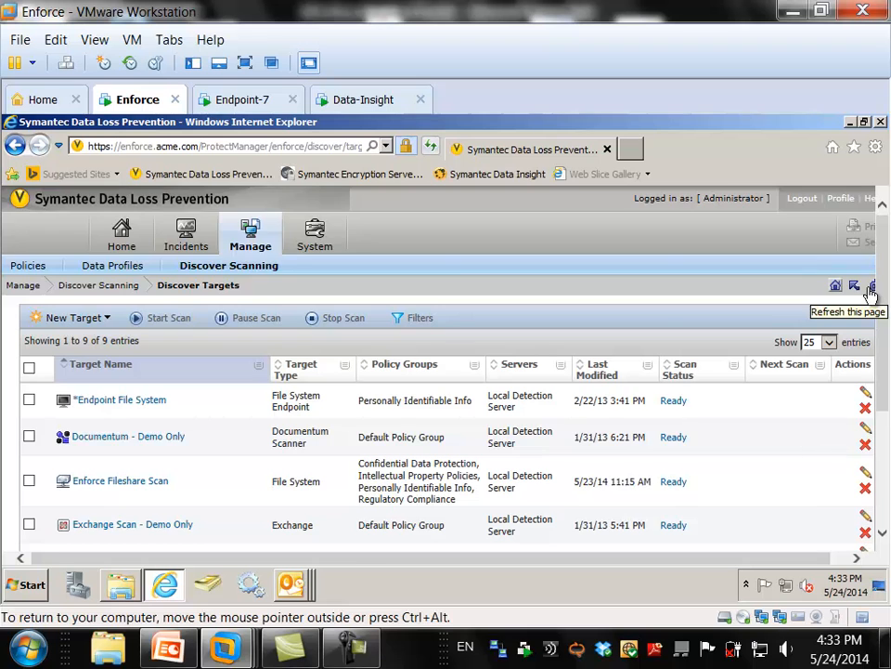
- Open the most recent completed scan from the Enforce Fileshare Scan history and list its current incidents, with the virtual machine in full screen
{"action": "left_click", "coordinate": [674, 374]}
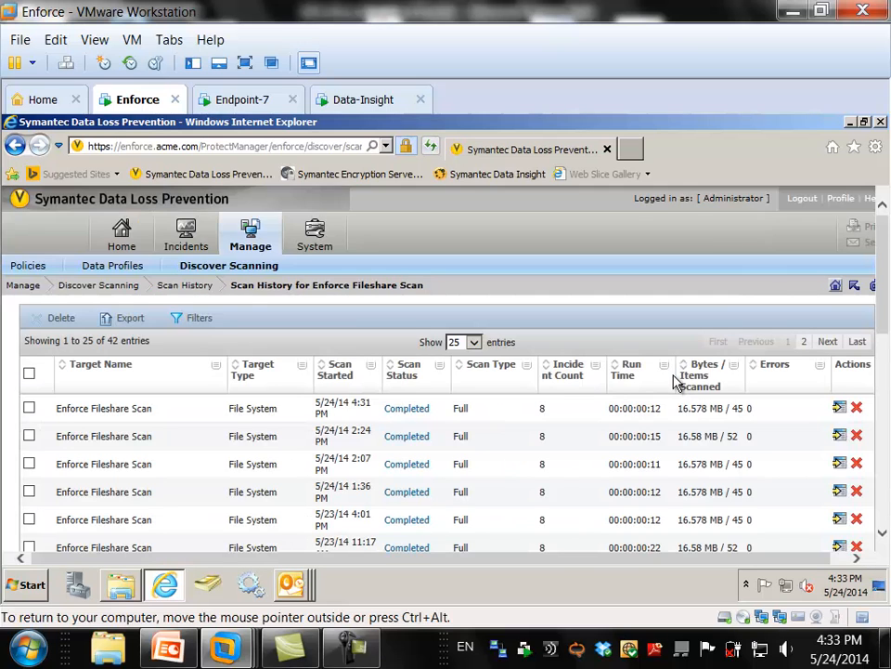
{"action": "left_click", "coordinate": [408, 409]}
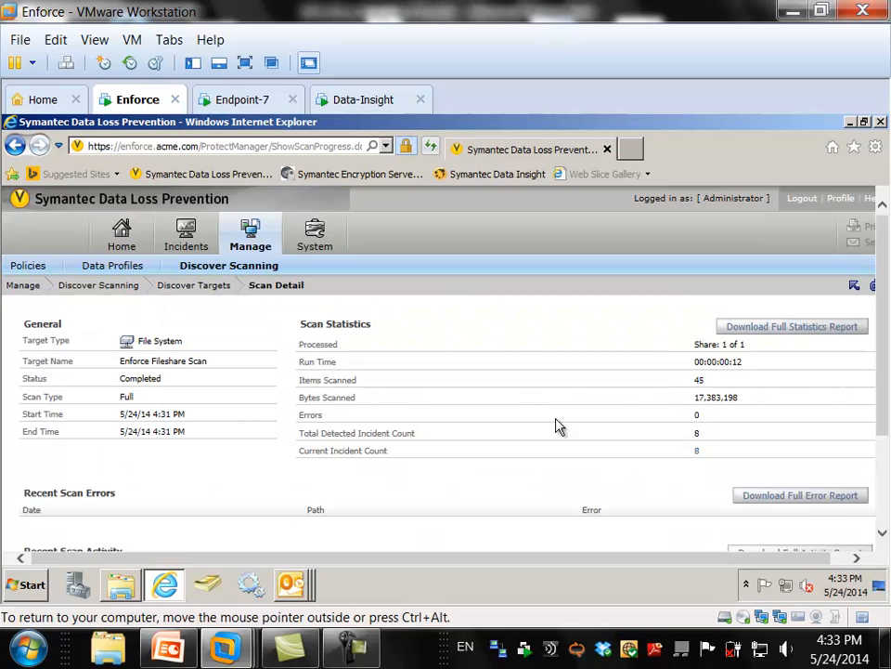
{"action": "left_click", "coordinate": [697, 450]}
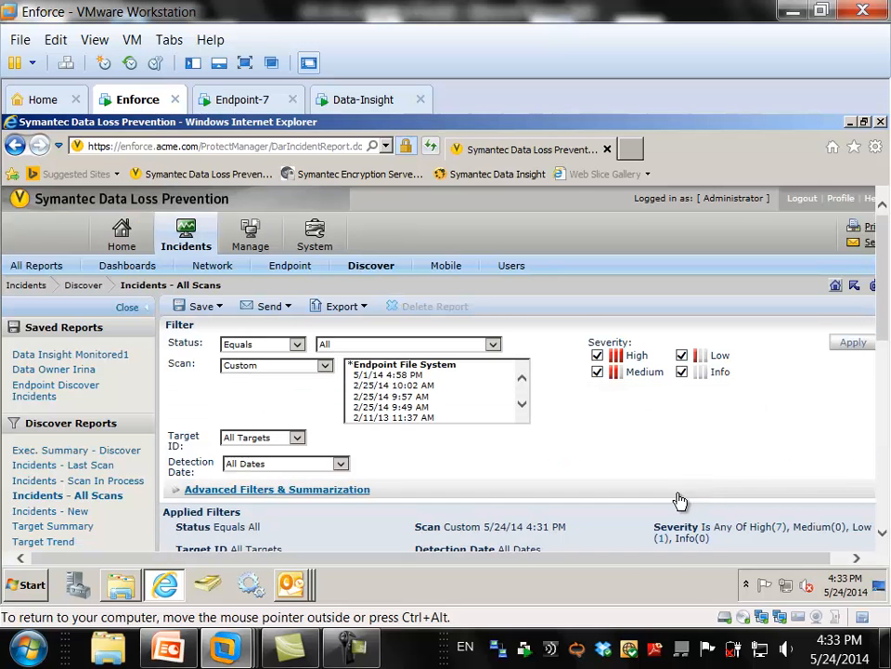
{"action": "scroll", "coordinate": [724, 481], "scroll_direction": "down", "scroll_amount": 3}
{"action": "scroll", "coordinate": [725, 481], "scroll_direction": "down", "scroll_amount": 4}
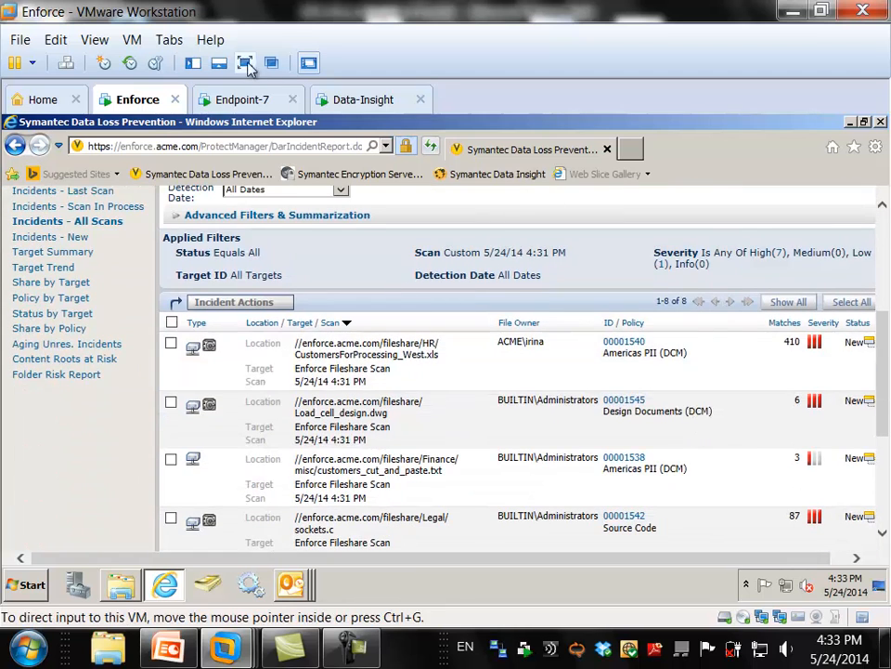
{"action": "left_click", "coordinate": [245, 62]}
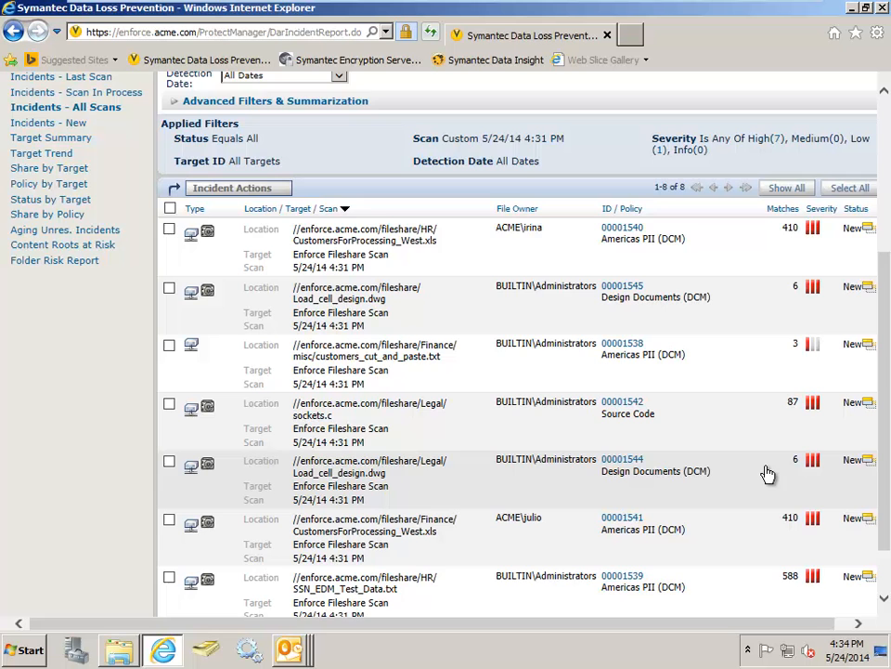
{"action": "scroll", "coordinate": [767, 474], "scroll_direction": "down", "scroll_amount": 2}
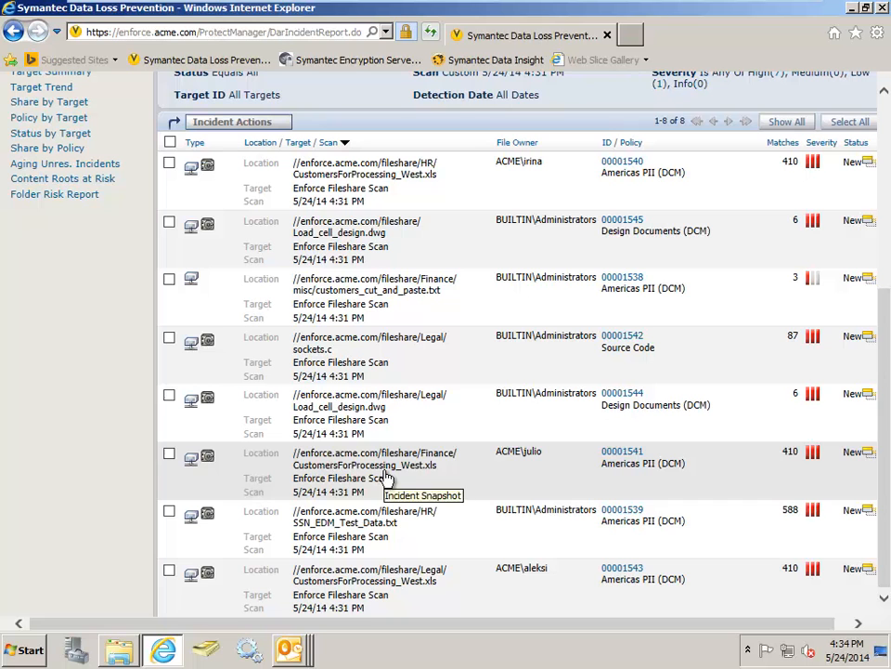
- Open the incident for CustomersForProcessing_West.xls in the Finance share and review its matches, incident details, remediated location and file permissions
{"action": "left_click", "coordinate": [386, 478]}
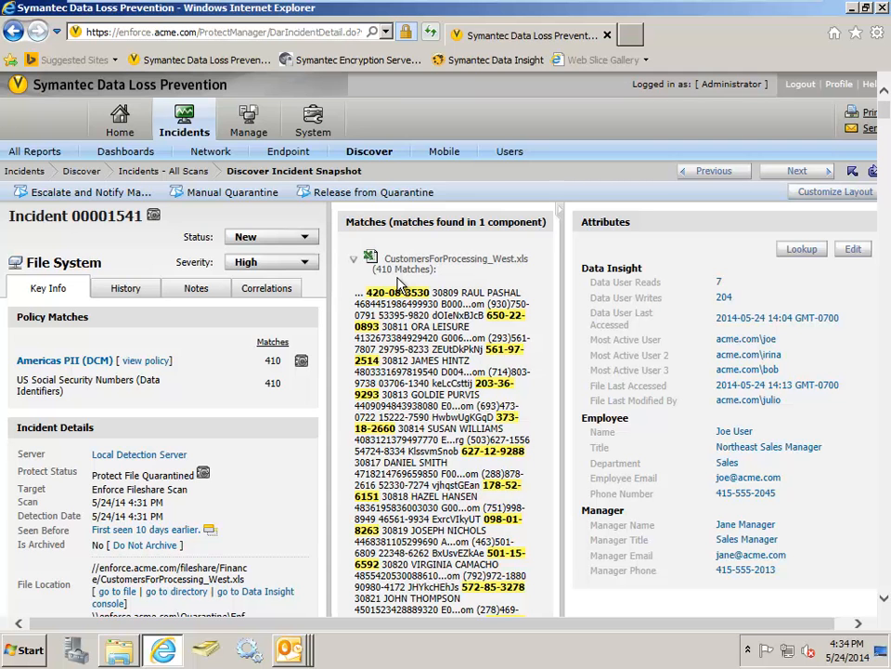
{"action": "scroll", "coordinate": [401, 283], "scroll_direction": "down", "scroll_amount": 3}
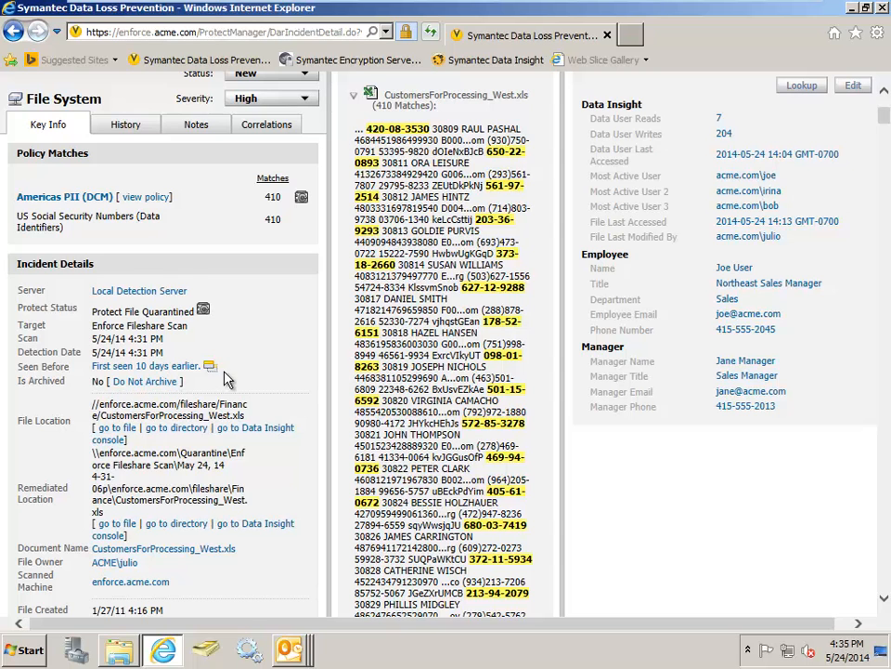
{"action": "scroll", "coordinate": [228, 378], "scroll_direction": "down", "scroll_amount": 3}
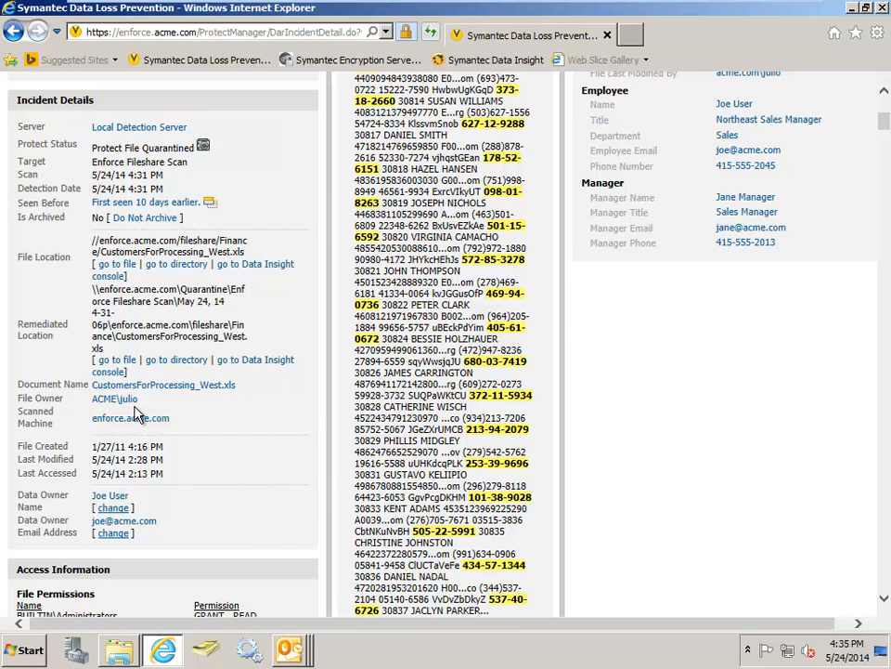
{"action": "scroll", "coordinate": [134, 414], "scroll_direction": "down", "scroll_amount": 2}
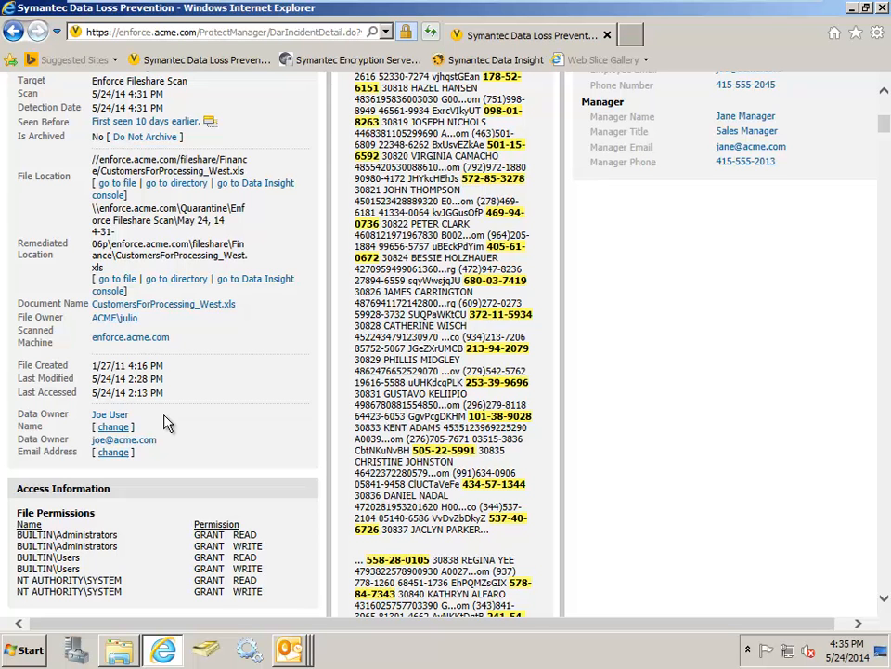
{"action": "scroll", "coordinate": [164, 423], "scroll_direction": "down", "scroll_amount": 3}
{"action": "scroll", "coordinate": [164, 422], "scroll_direction": "up", "scroll_amount": 10}
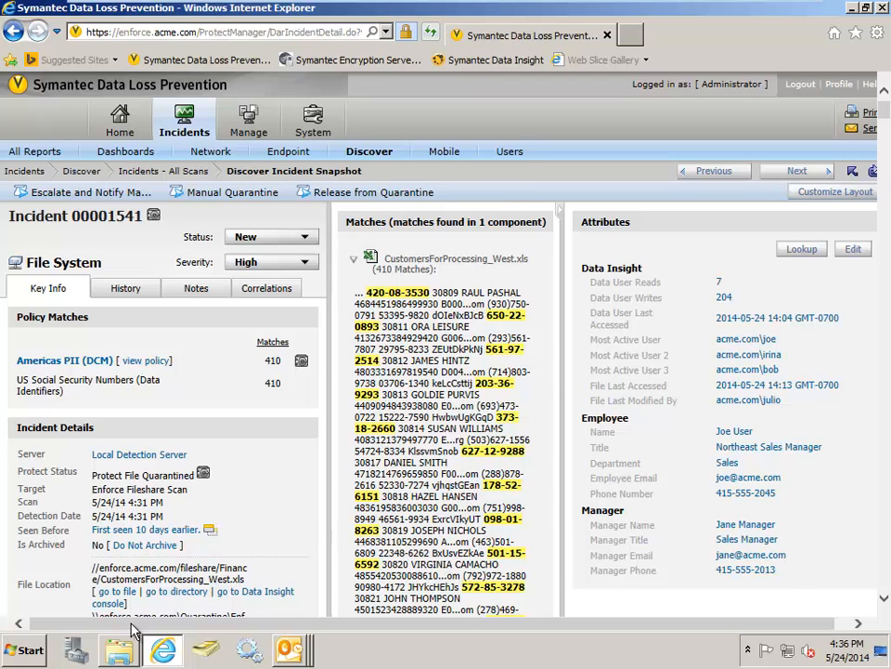
- Switch to Windows Explorer, read the replacement CustomersForProcessing_West workbook in the Finance folder, and close both the workbook and the folder window
{"action": "left_click", "coordinate": [119, 654]}
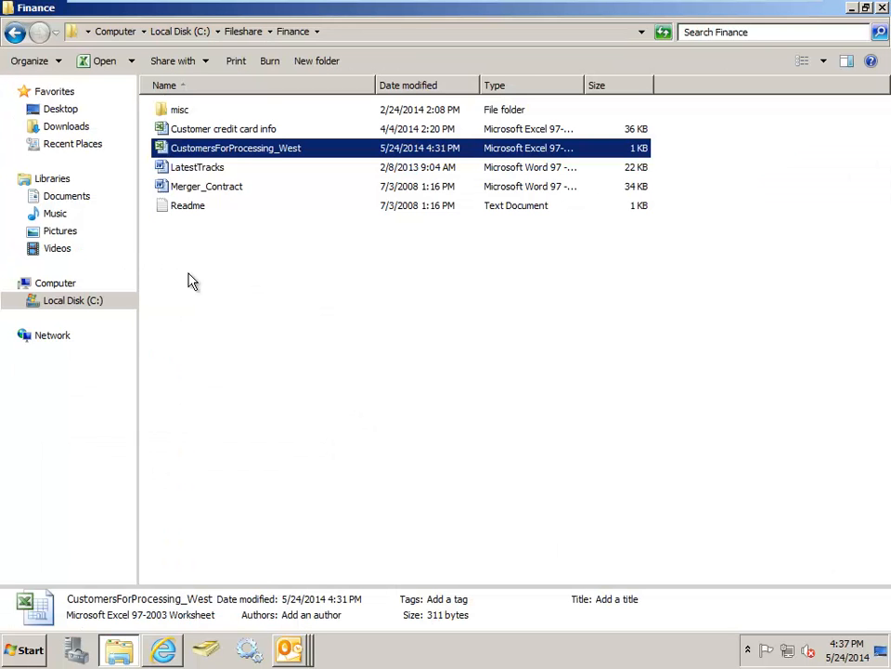
{"action": "double_click", "coordinate": [234, 150]}
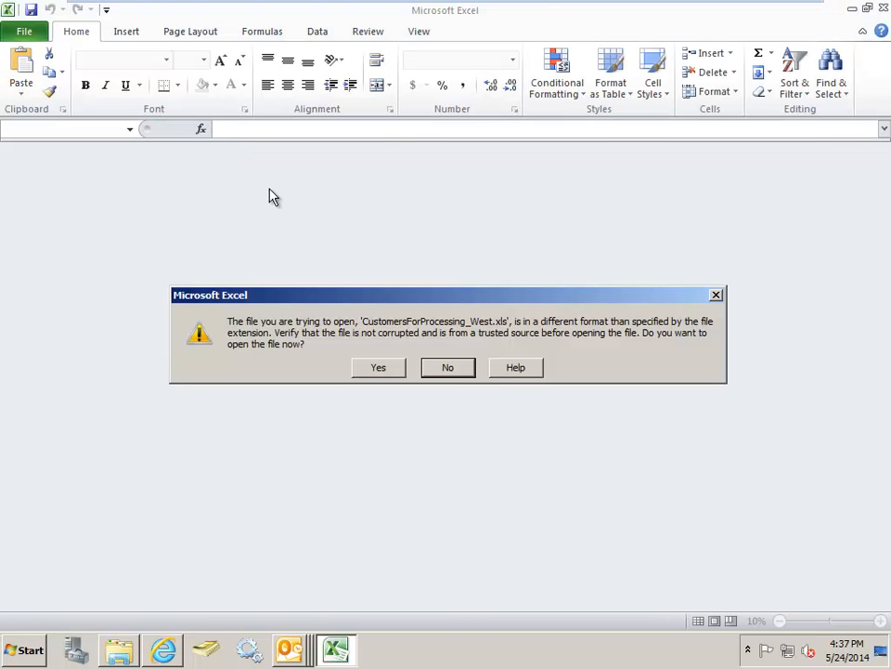
{"action": "left_click", "coordinate": [388, 370]}
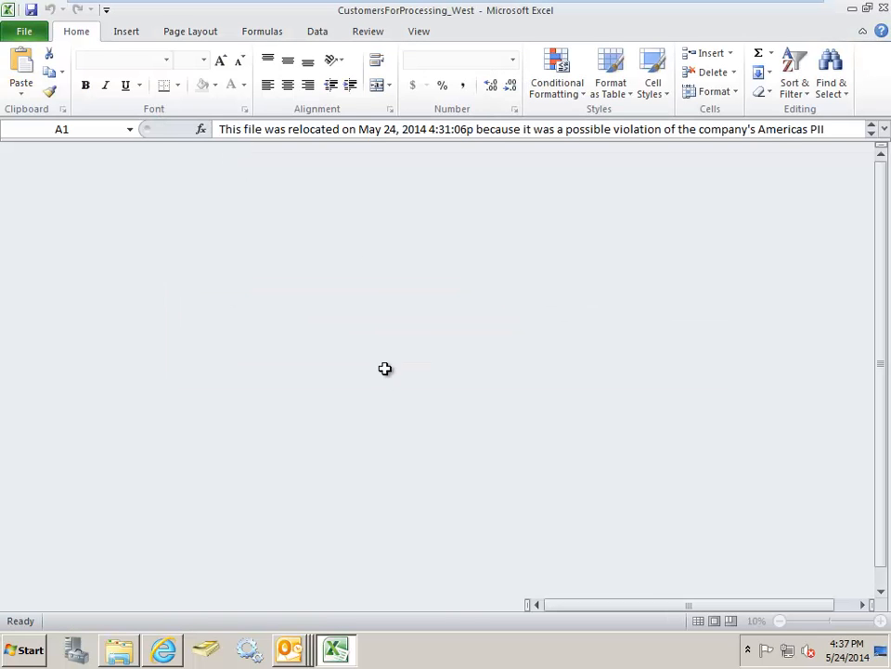
{"action": "left_click", "coordinate": [384, 367]}
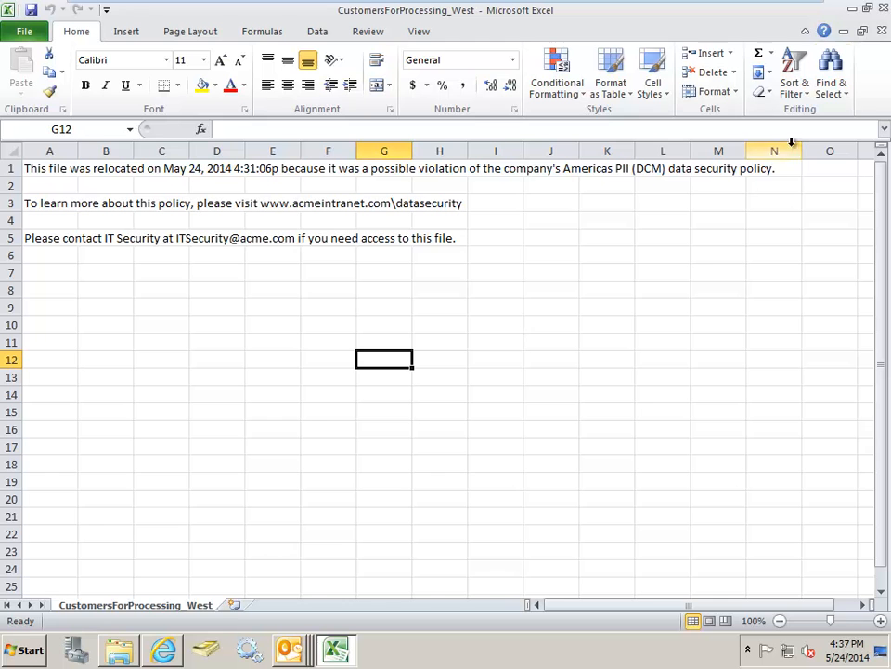
{"action": "left_click", "coordinate": [883, 9]}
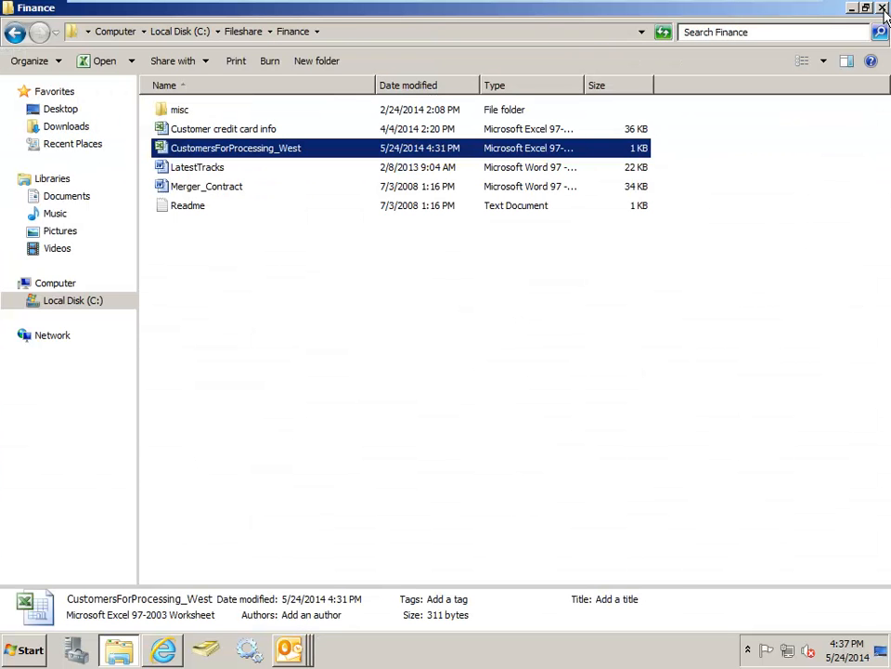
{"action": "left_click", "coordinate": [883, 8]}
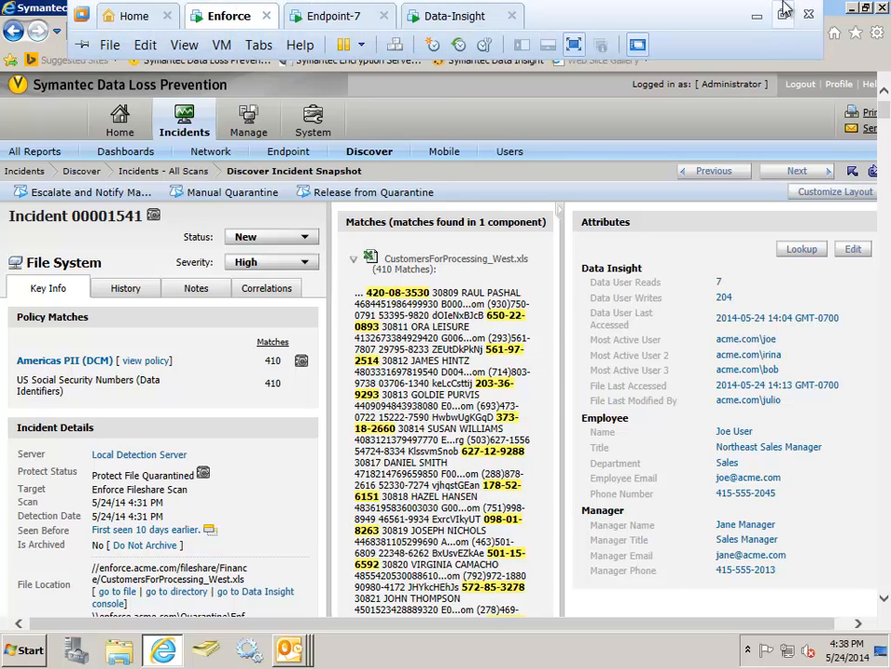
- Leave full screen, switch to PowerPoint and present the slides from How Data Insight Works to Reporting and Role-Based Access Control, ending the show there
{"action": "left_click", "coordinate": [785, 12]}
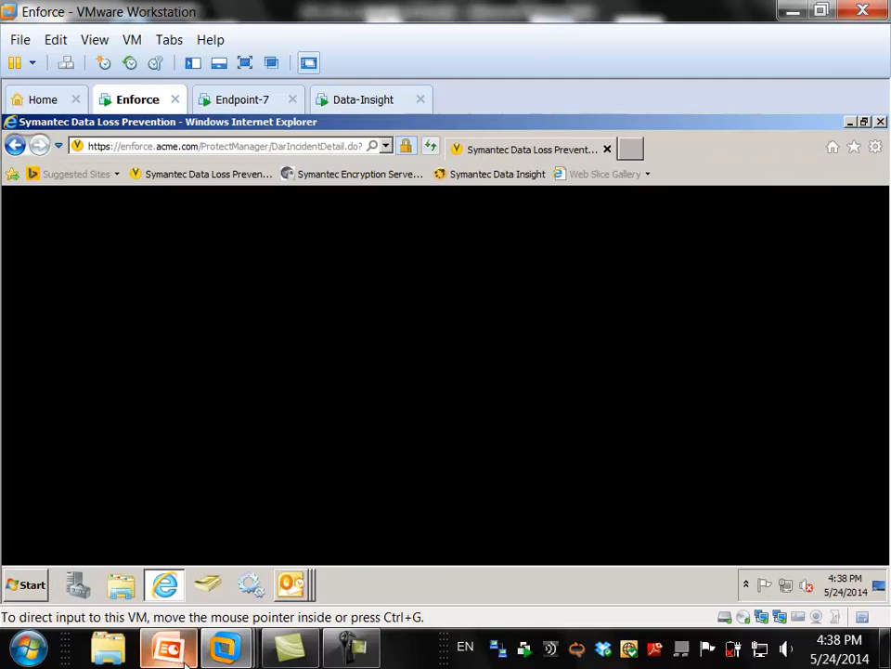
{"action": "left_click", "coordinate": [169, 650]}
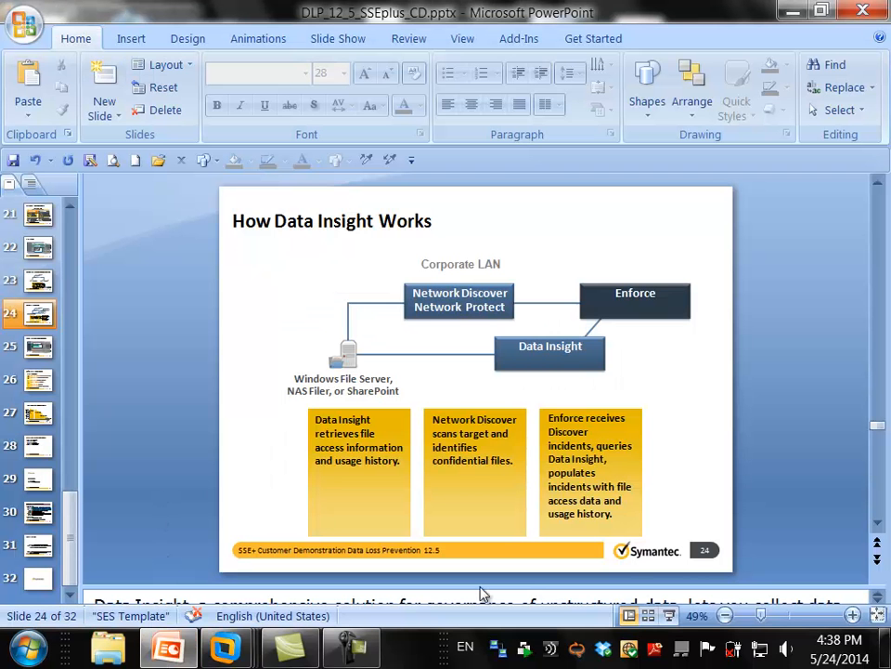
{"action": "left_click", "coordinate": [668, 616]}
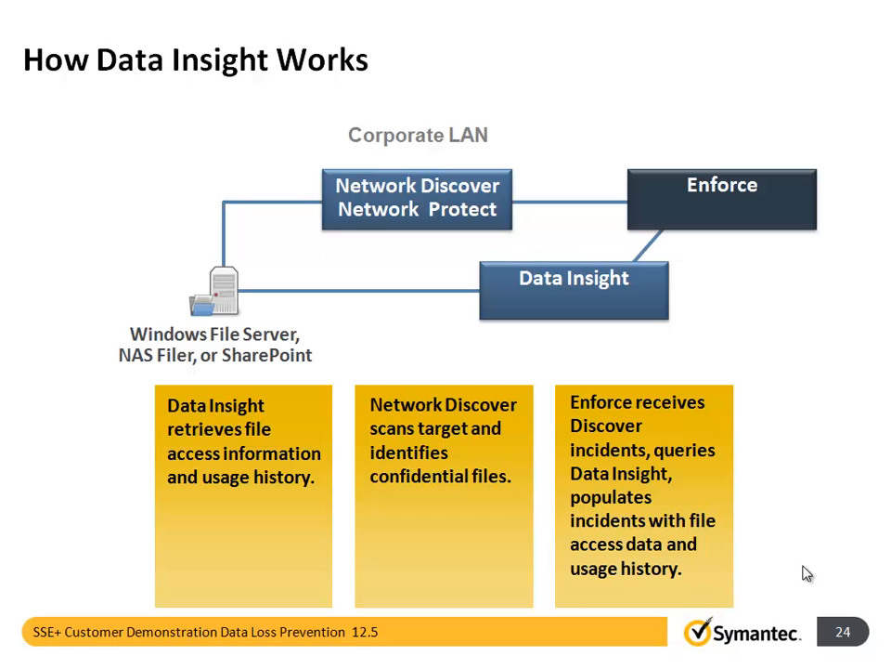
{"action": "left_click", "coordinate": [799, 659]}
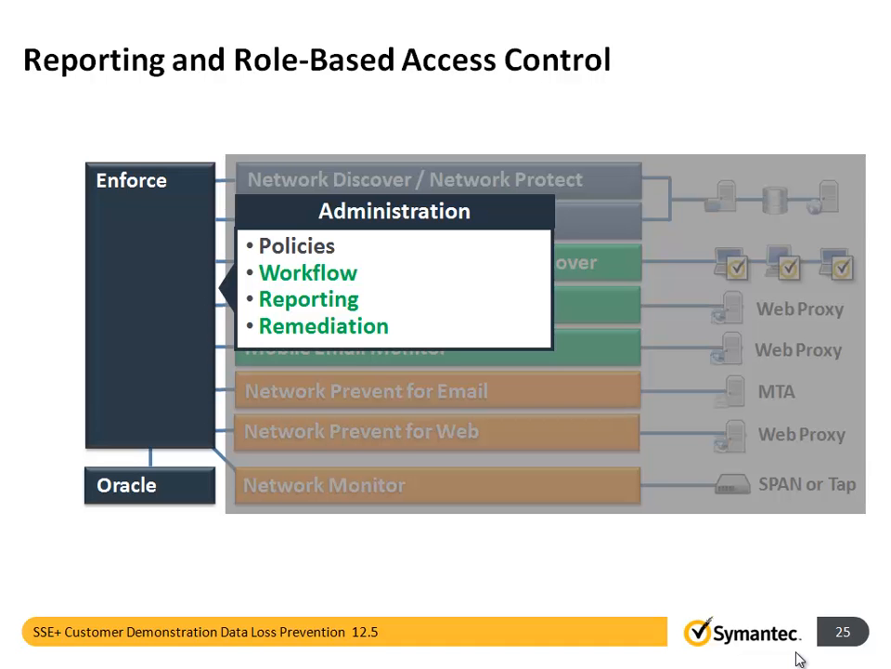
{"action": "key", "text": "Escape"}
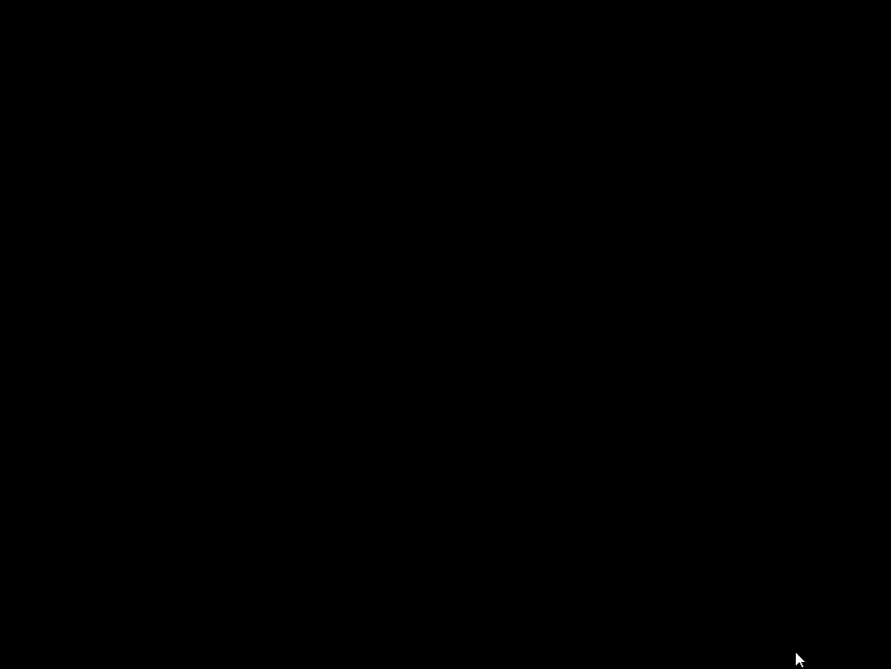
- Switch back to the Enforce virtual machine in VMware Workstation and show it in full screen
{"action": "mouse_move", "coordinate": [239, 654]}
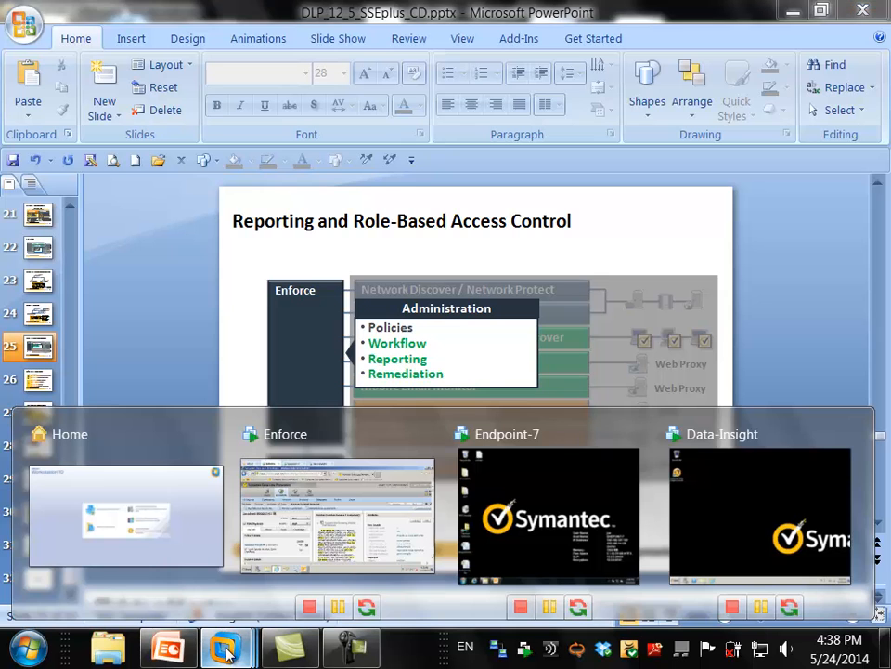
{"action": "left_click", "coordinate": [284, 592]}
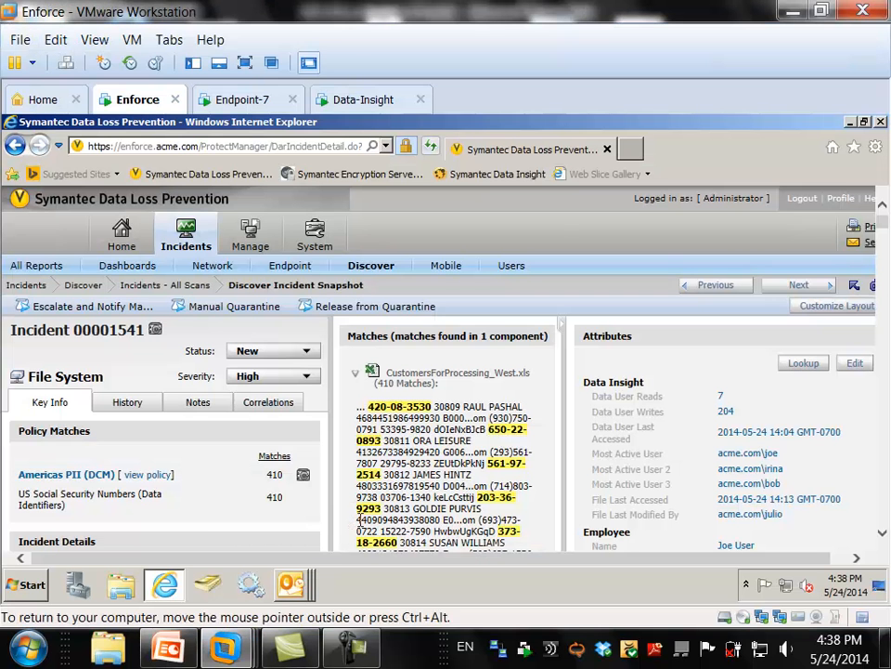
{"action": "left_click", "coordinate": [244, 63]}
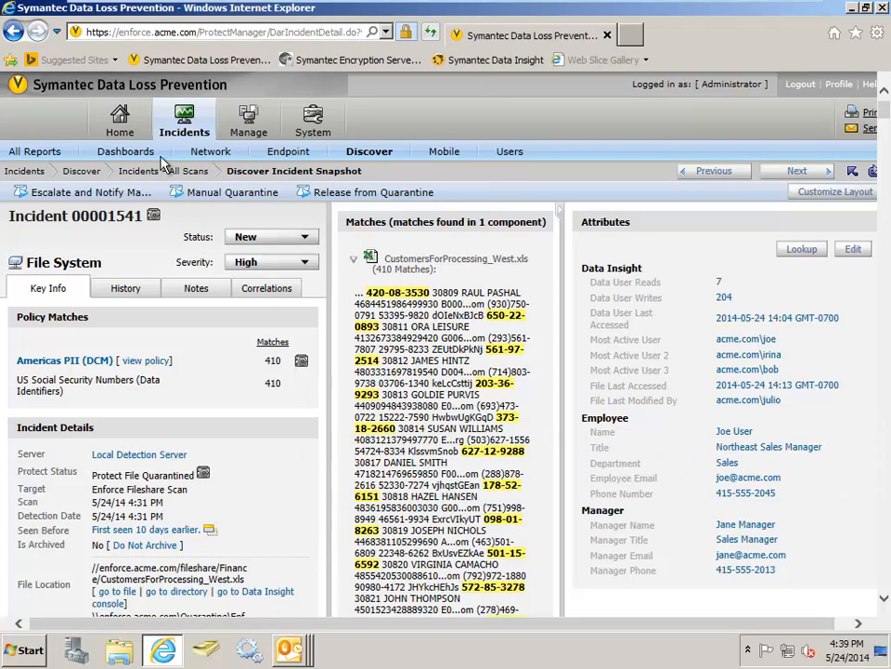
- Open the Executive Report - Overview dashboard and review its Network, Endpoint and Discover summaries
{"action": "left_click", "coordinate": [130, 132]}
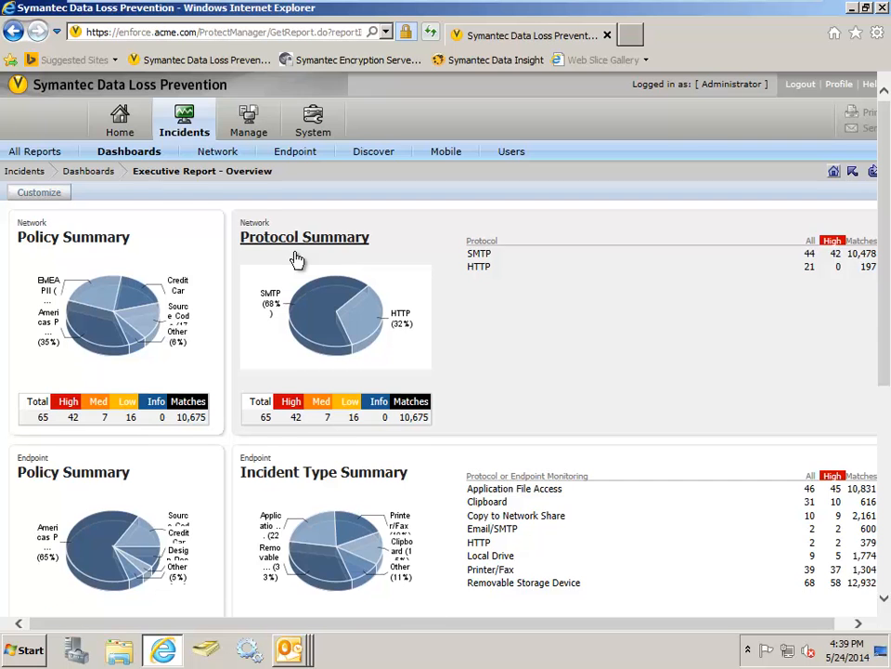
{"action": "scroll", "coordinate": [295, 260], "scroll_direction": "down", "scroll_amount": 2}
{"action": "scroll", "coordinate": [283, 340], "scroll_direction": "down", "scroll_amount": 2}
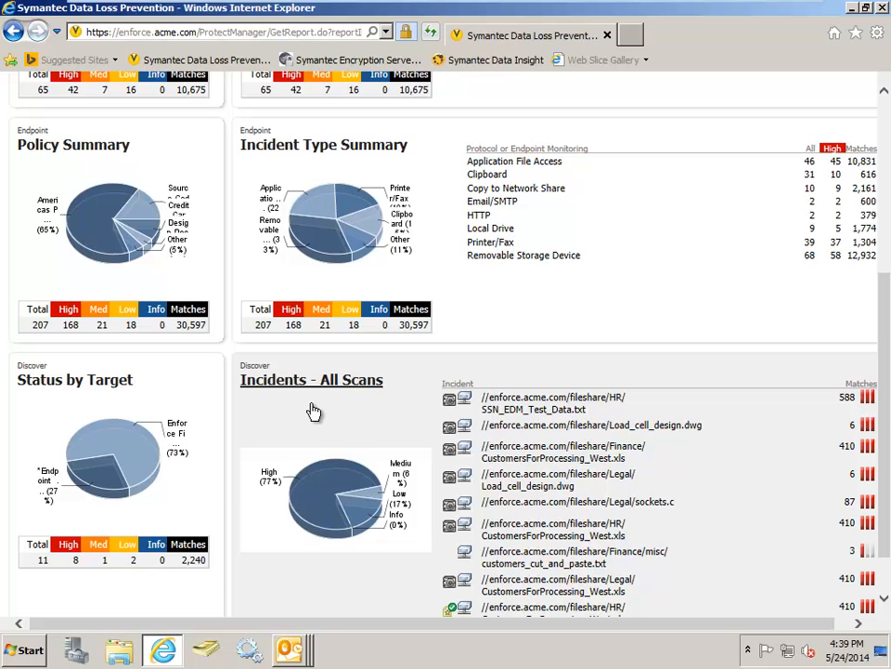
{"action": "scroll", "coordinate": [315, 411], "scroll_direction": "up", "scroll_amount": 4}
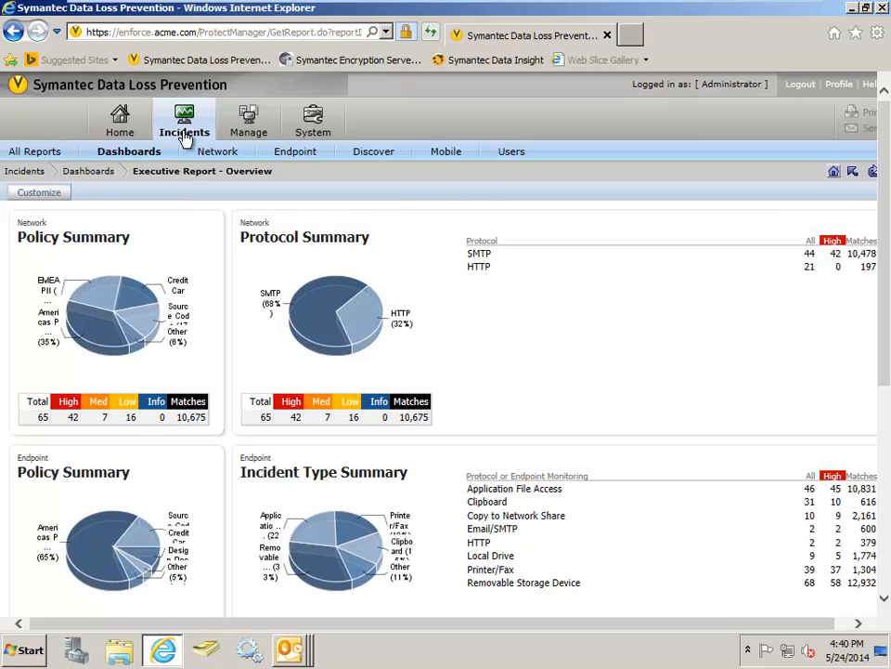
- Open the list of all incident reports and look through the saved, Network, Endpoint, Discover, Mobile and Users reports
{"action": "mouse_move", "coordinate": [186, 136]}
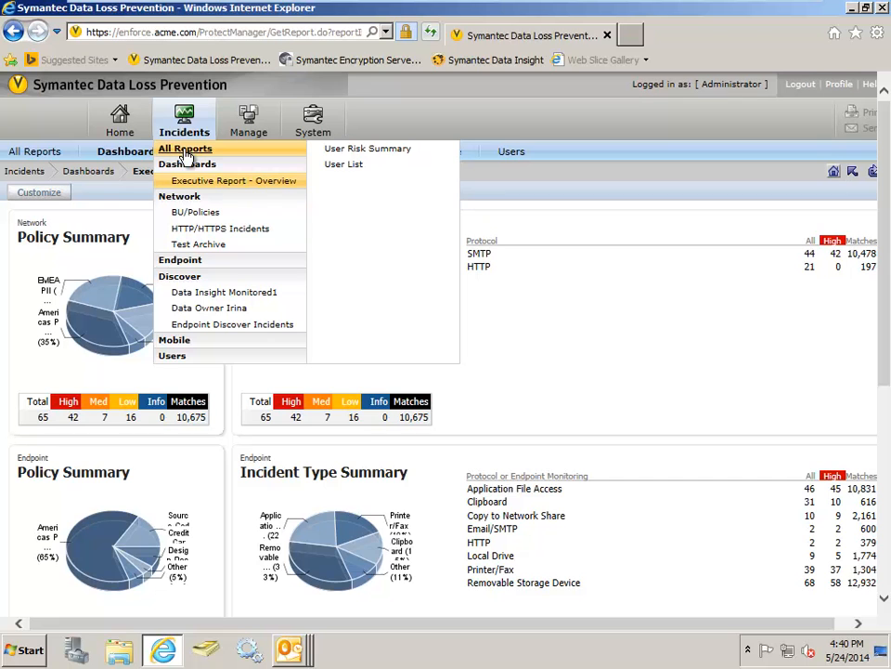
{"action": "left_click", "coordinate": [186, 152]}
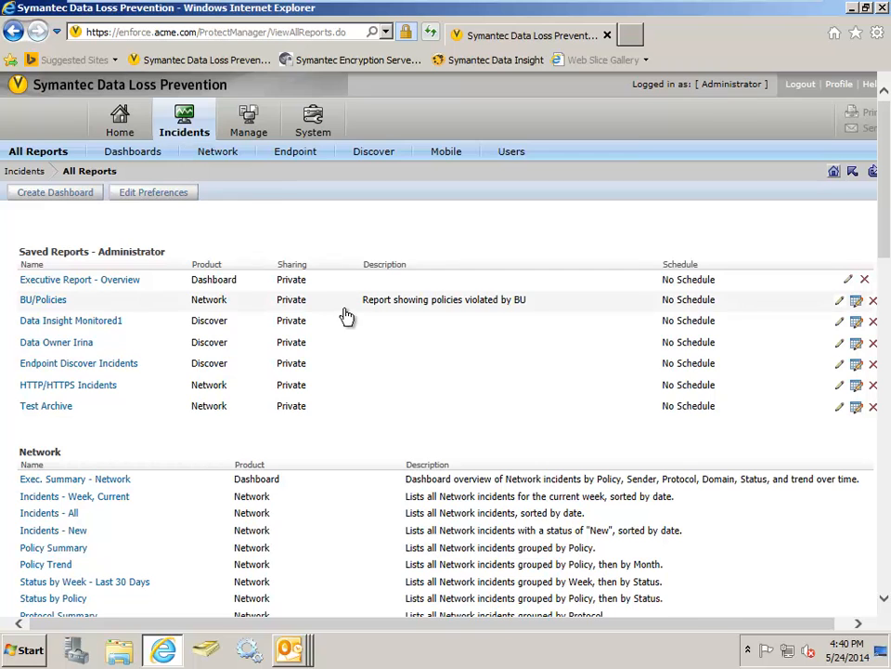
{"action": "scroll", "coordinate": [346, 317], "scroll_direction": "down", "scroll_amount": 2}
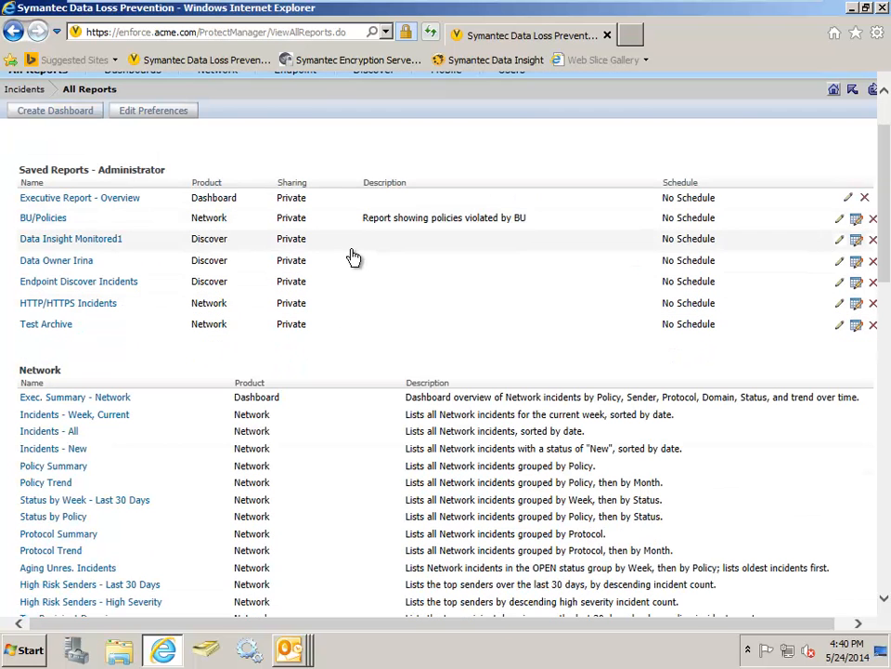
{"action": "scroll", "coordinate": [353, 257], "scroll_direction": "down", "scroll_amount": 5}
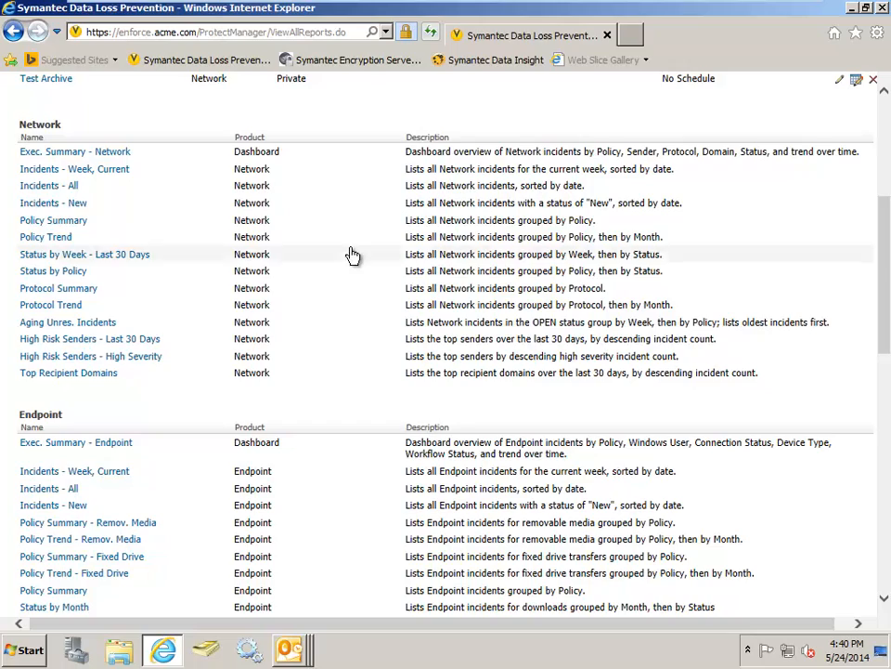
{"action": "scroll", "coordinate": [337, 216], "scroll_direction": "down", "scroll_amount": 8}
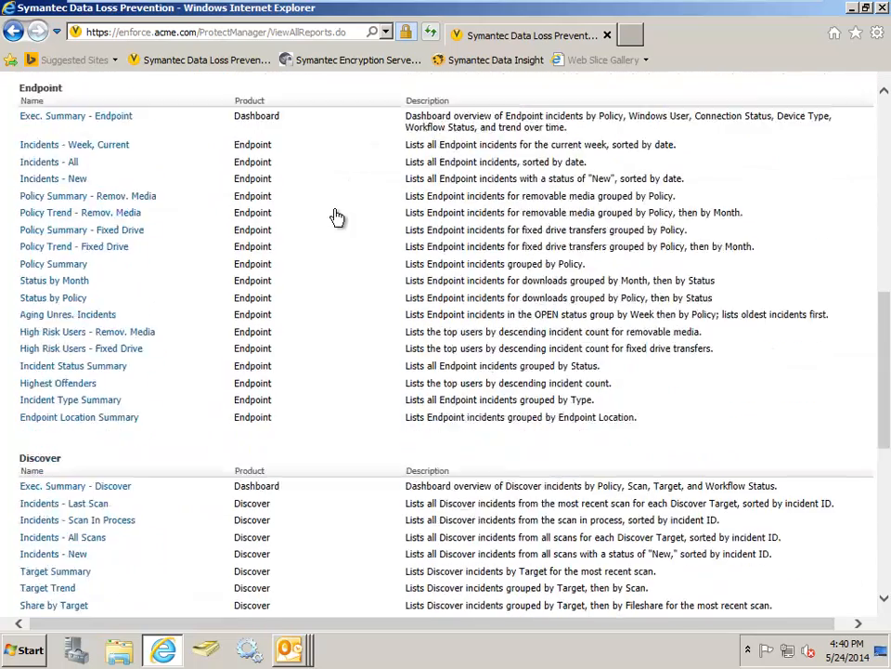
{"action": "scroll", "coordinate": [337, 216], "scroll_direction": "down", "scroll_amount": 8}
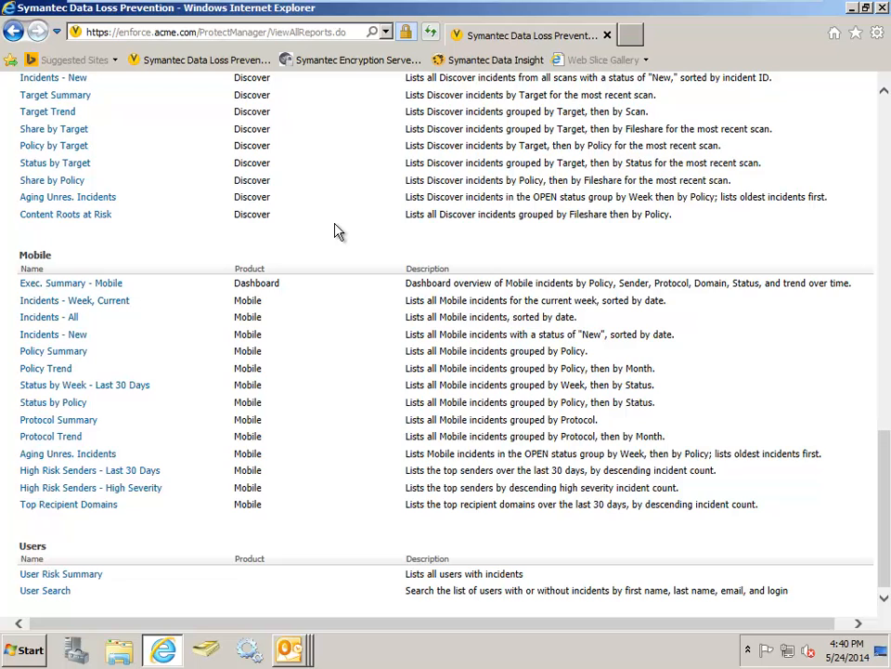
{"action": "scroll", "coordinate": [337, 231], "scroll_direction": "up", "scroll_amount": 3}
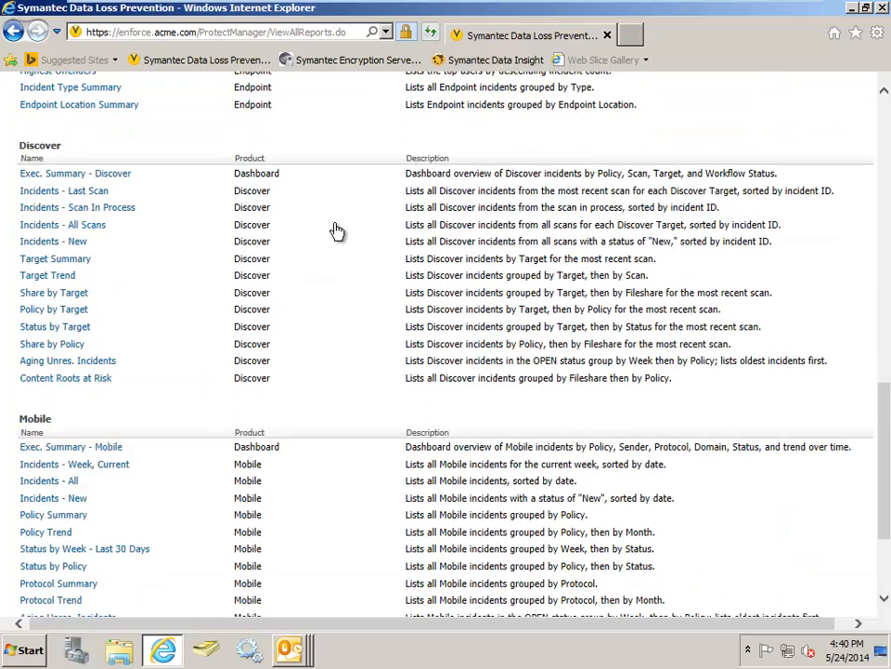
- Return from the report list to the Executive Report - Overview home dashboard and open the Endpoint Incident Type Summary report
{"action": "scroll", "coordinate": [337, 230], "scroll_direction": "up", "scroll_amount": 3}
{"action": "scroll", "coordinate": [337, 231], "scroll_direction": "up", "scroll_amount": 12}
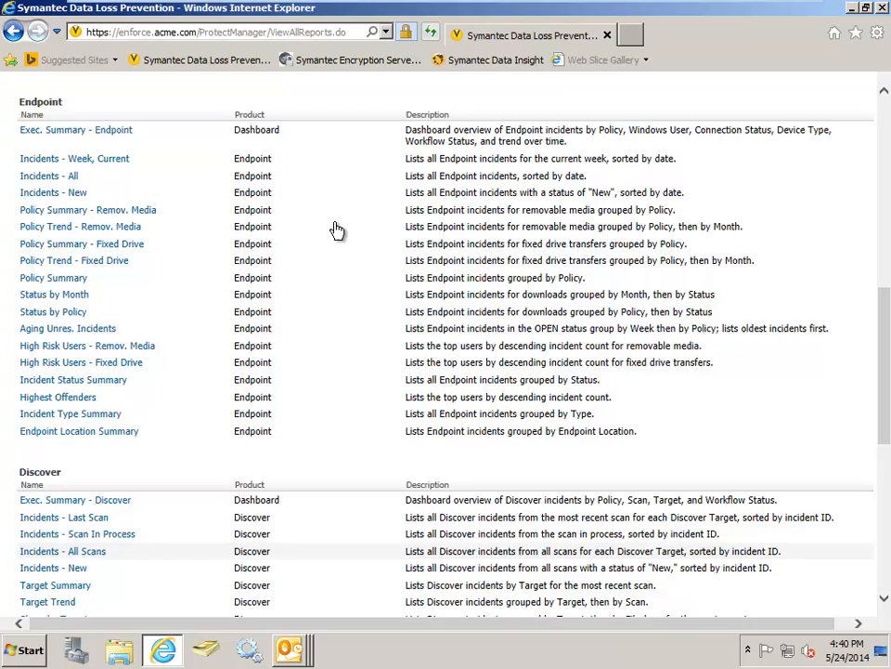
{"action": "scroll", "coordinate": [337, 229], "scroll_direction": "up", "scroll_amount": 6}
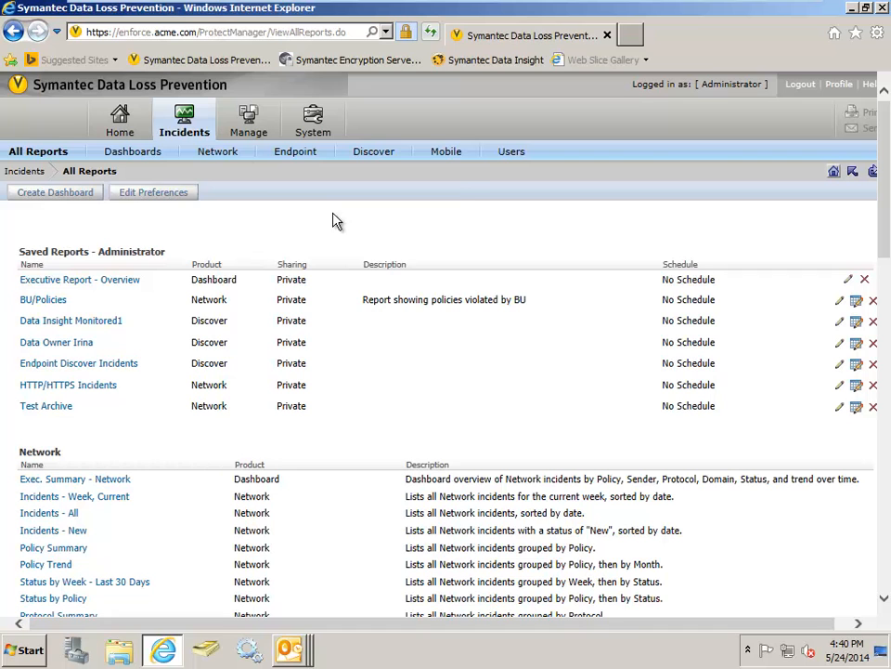
{"action": "left_click", "coordinate": [131, 116]}
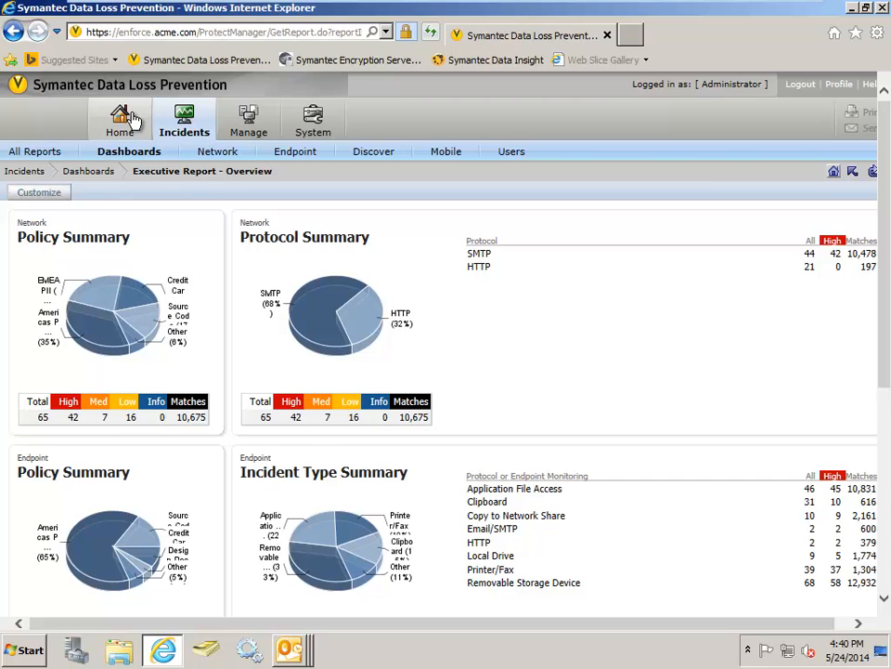
{"action": "scroll", "coordinate": [136, 124], "scroll_direction": "down", "scroll_amount": 1}
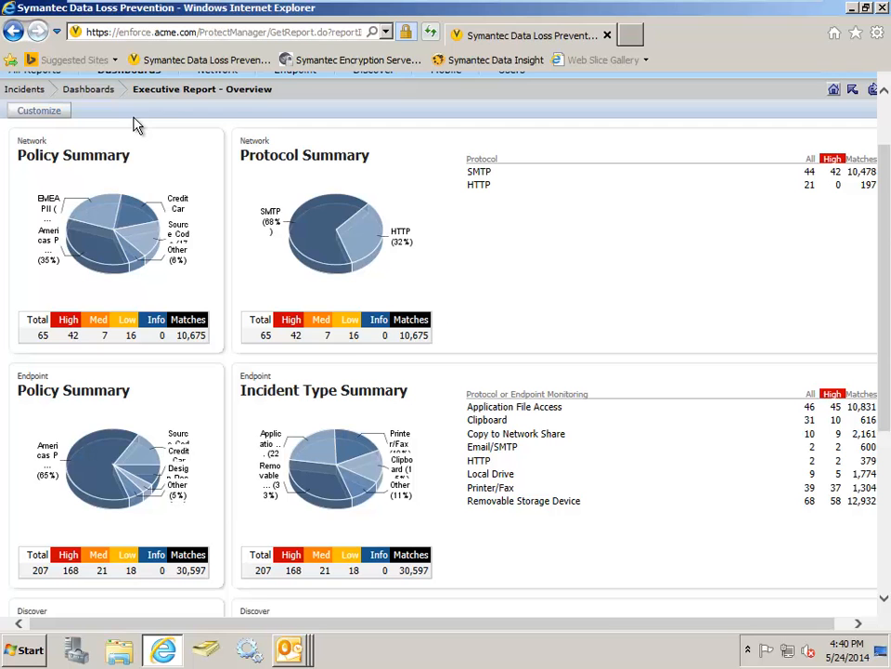
{"action": "scroll", "coordinate": [223, 160], "scroll_direction": "down", "scroll_amount": 1}
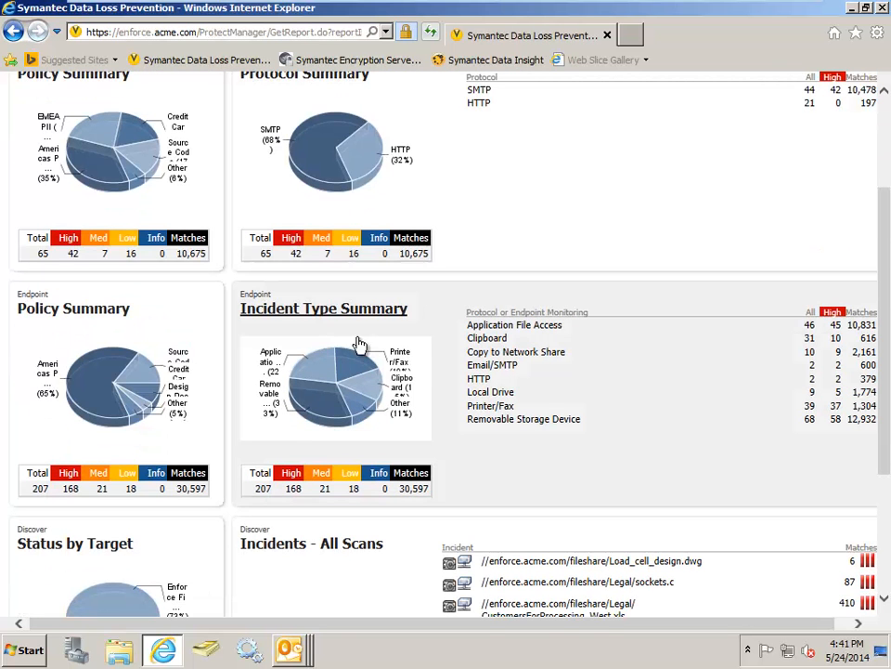
{"action": "left_click", "coordinate": [439, 345]}
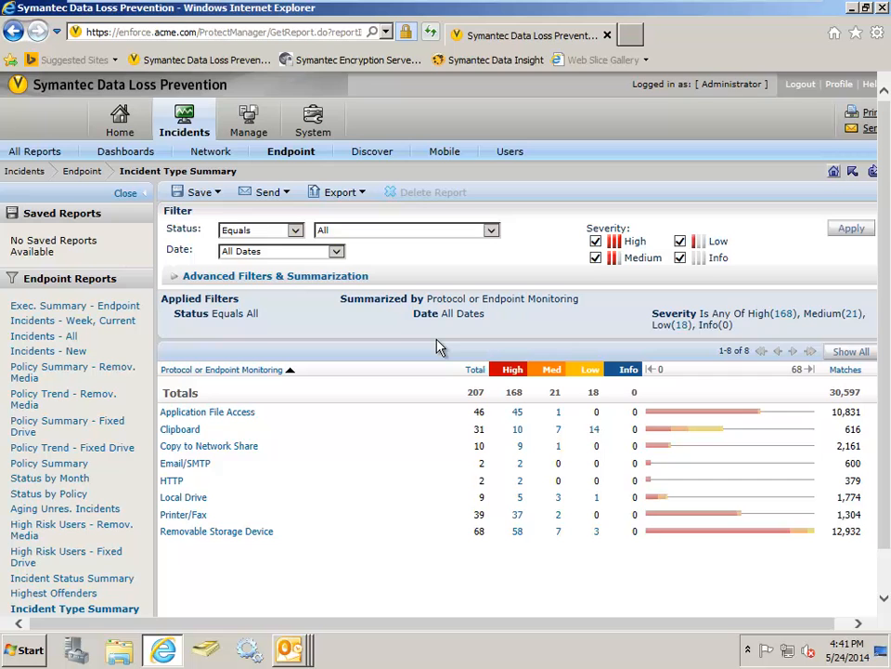
{"action": "scroll", "coordinate": [441, 346], "scroll_direction": "down", "scroll_amount": 1}
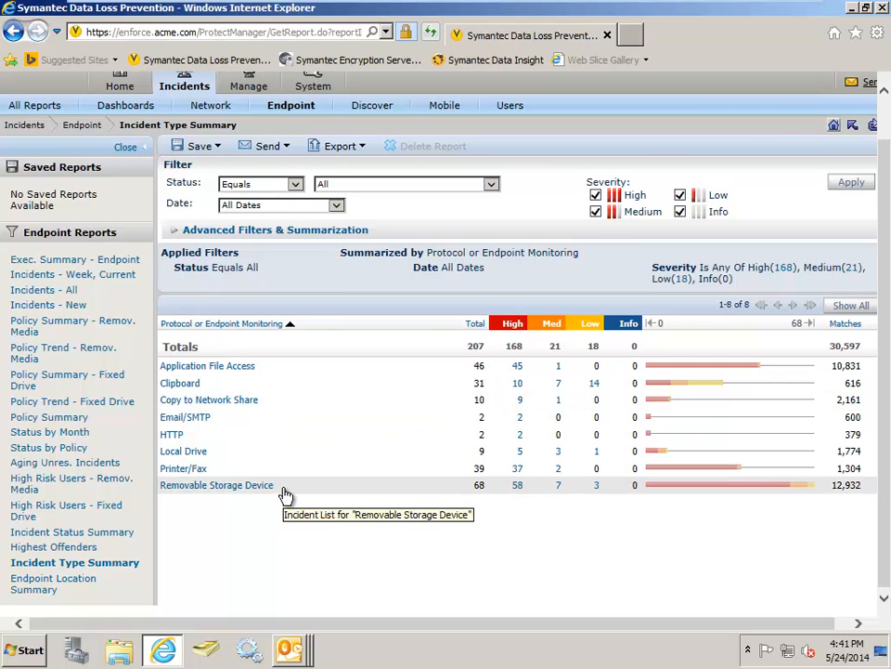
- List the Copy to Network Share endpoint incidents and open the most recent CustomersForProcessing_West.xls incident
{"action": "left_click", "coordinate": [236, 403]}
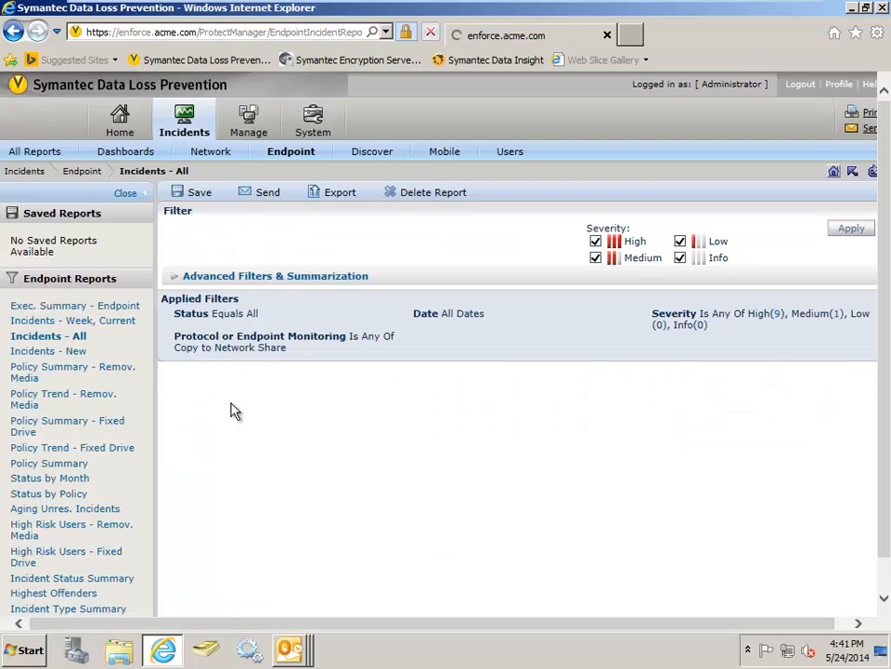
{"action": "scroll", "coordinate": [507, 459], "scroll_direction": "down", "scroll_amount": 3}
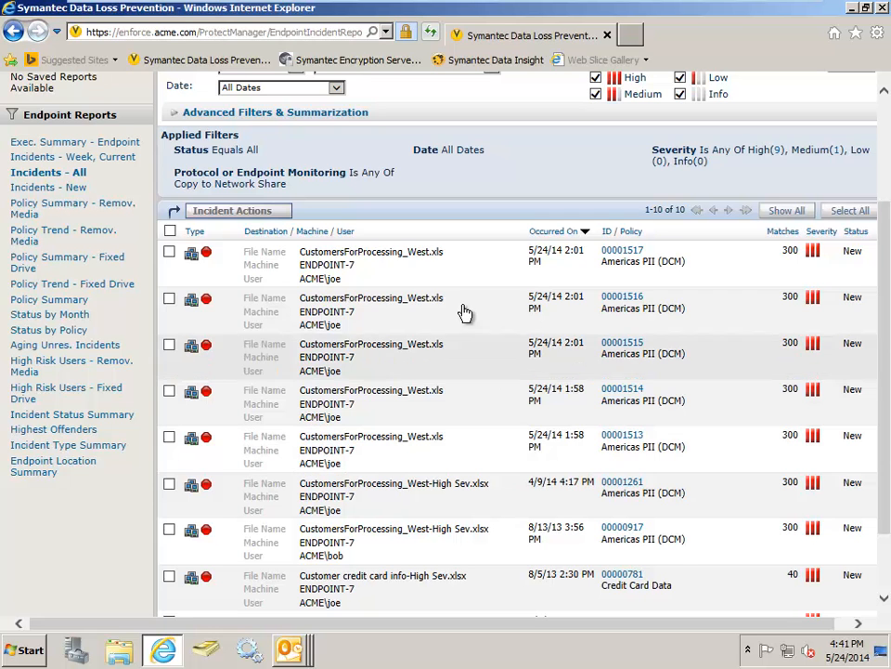
{"action": "left_click", "coordinate": [420, 272]}
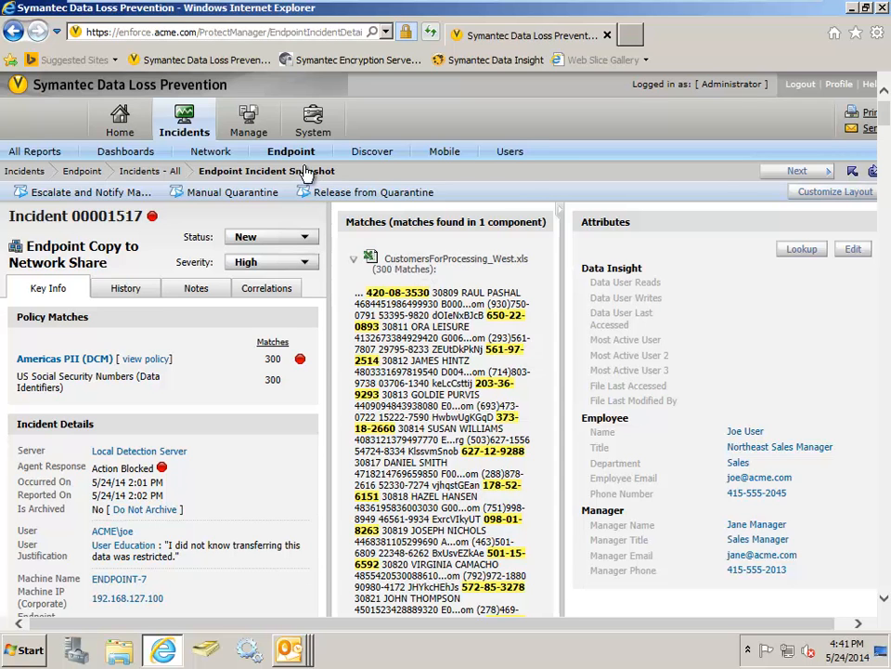
- Open the Network Incidents - All report and view the date ranges available for filtering it
{"action": "mouse_move", "coordinate": [193, 118]}
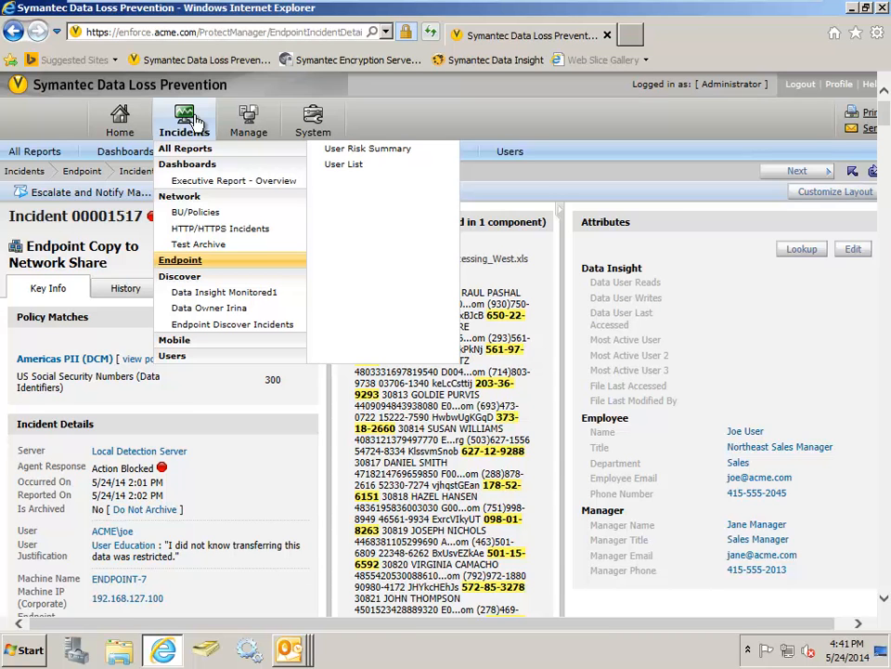
{"action": "left_click", "coordinate": [195, 198]}
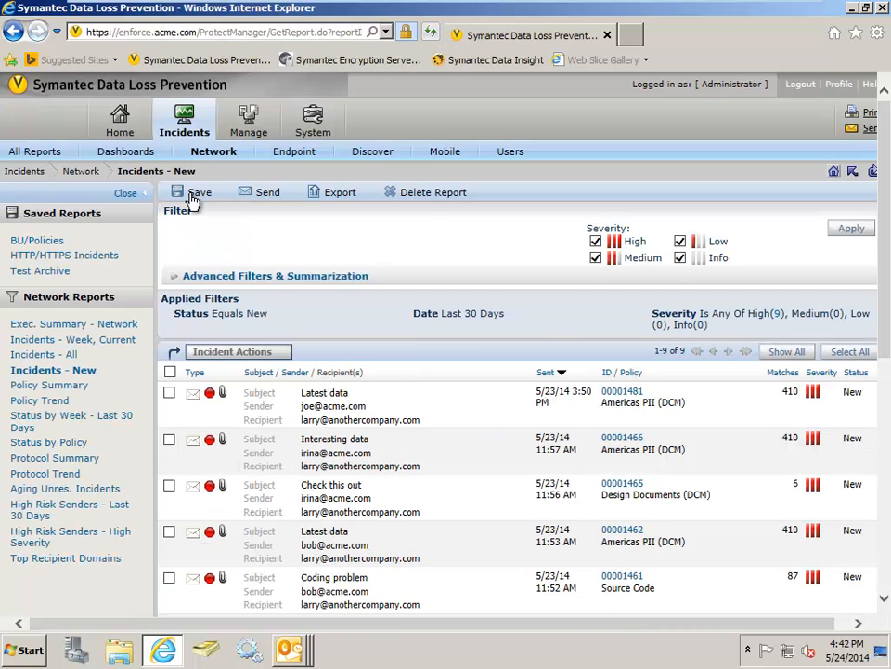
{"action": "left_click", "coordinate": [54, 357]}
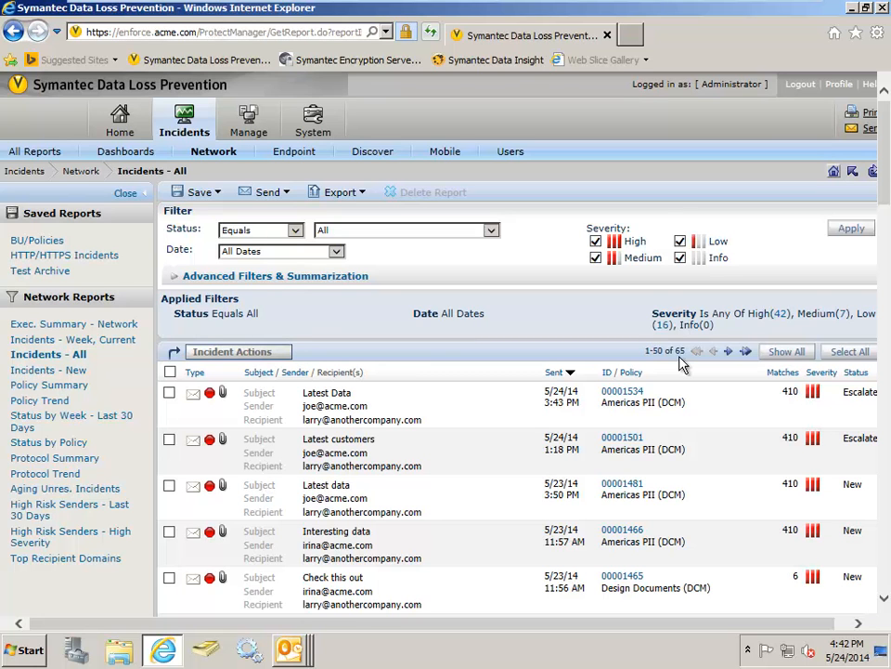
{"action": "left_click", "coordinate": [336, 252]}
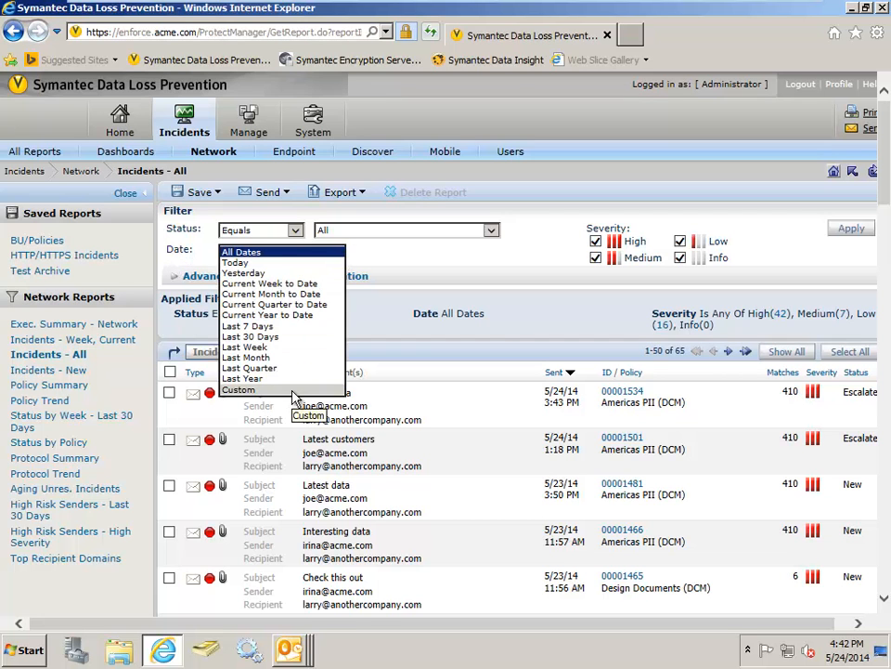
{"action": "left_click", "coordinate": [482, 259]}
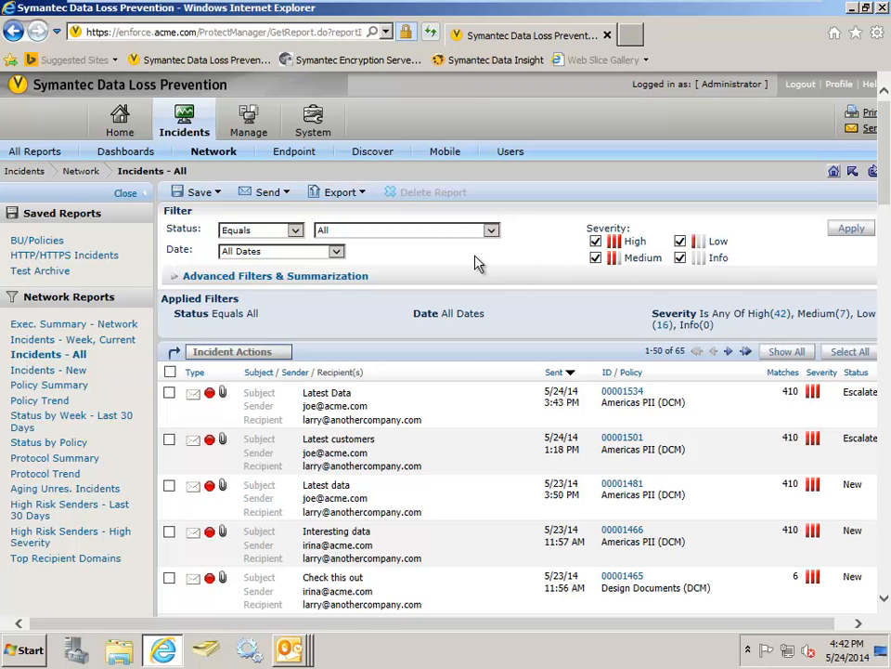
- Add an advanced filter on Manager Name with the condition Contains Ignore Case and enter the manager's name
{"action": "left_click", "coordinate": [248, 278]}
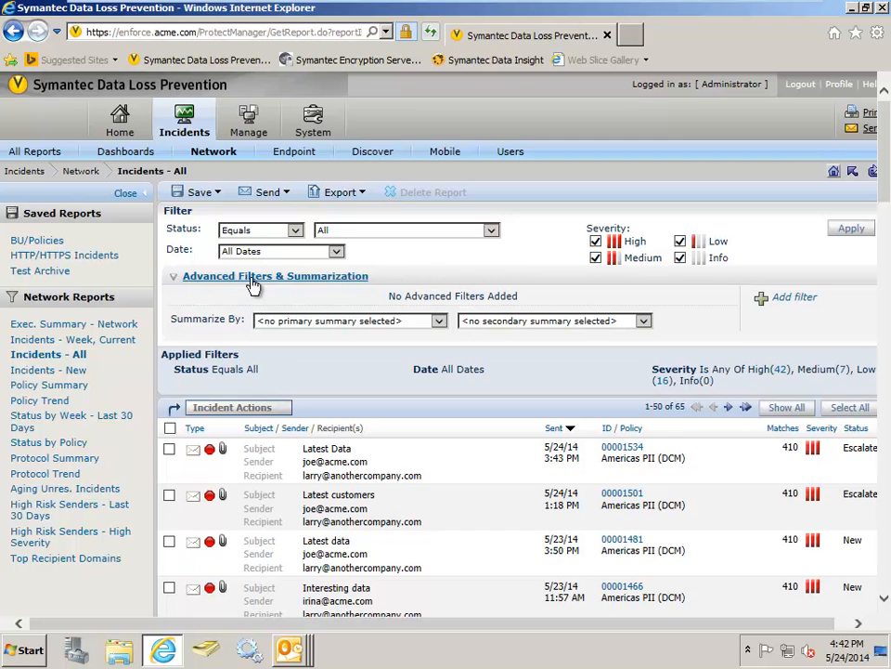
{"action": "left_click", "coordinate": [763, 297]}
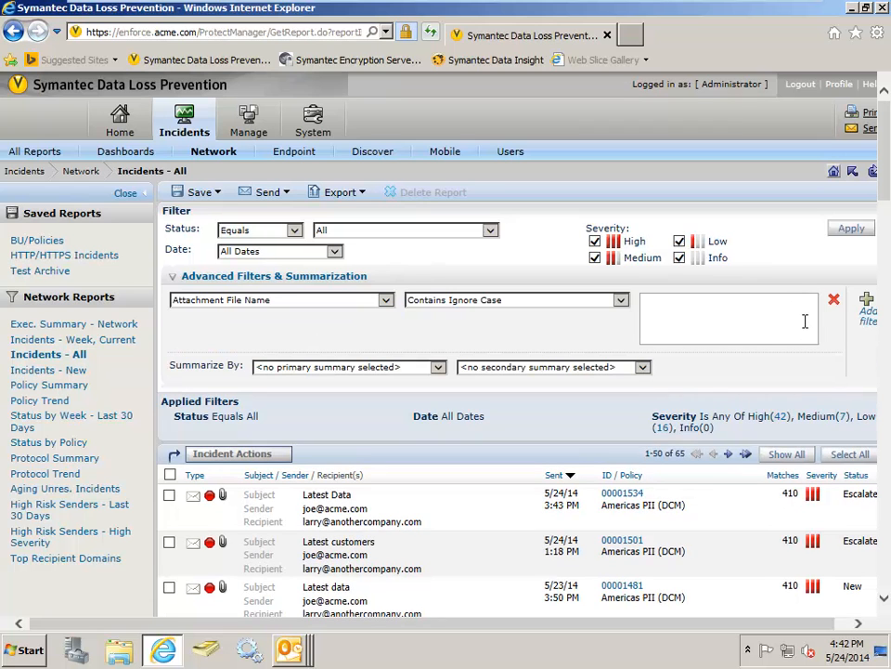
{"action": "left_click", "coordinate": [388, 309]}
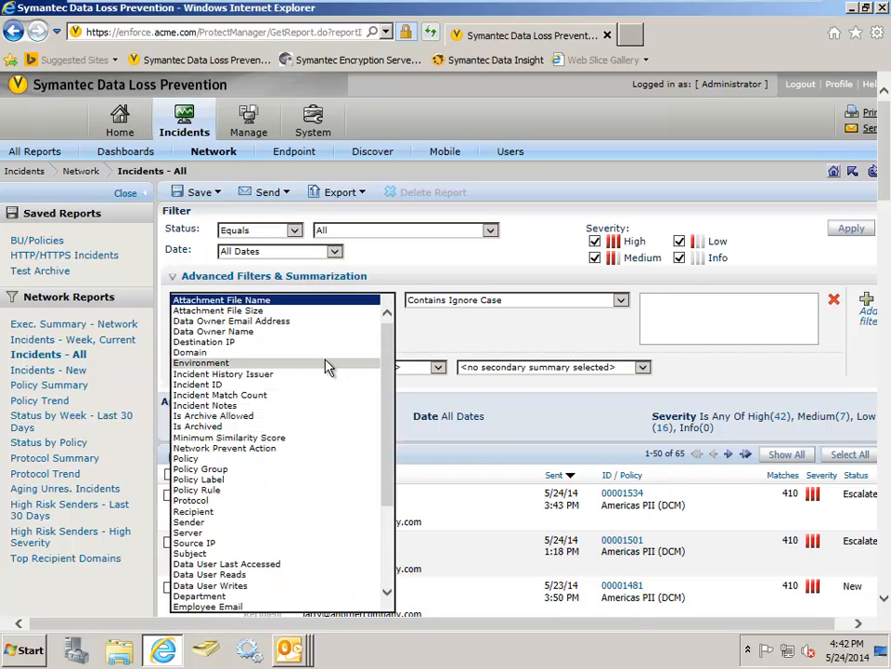
{"action": "scroll", "coordinate": [327, 367], "scroll_direction": "down", "scroll_amount": 4}
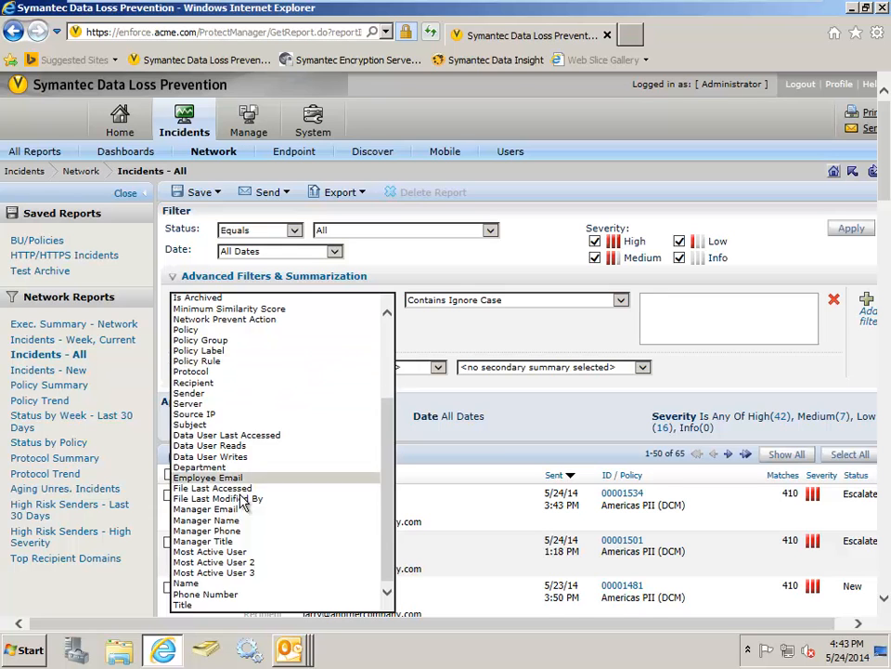
{"action": "left_click", "coordinate": [236, 521]}
{"action": "left_click", "coordinate": [677, 298]}
{"action": "type", "text": "jane manager"}
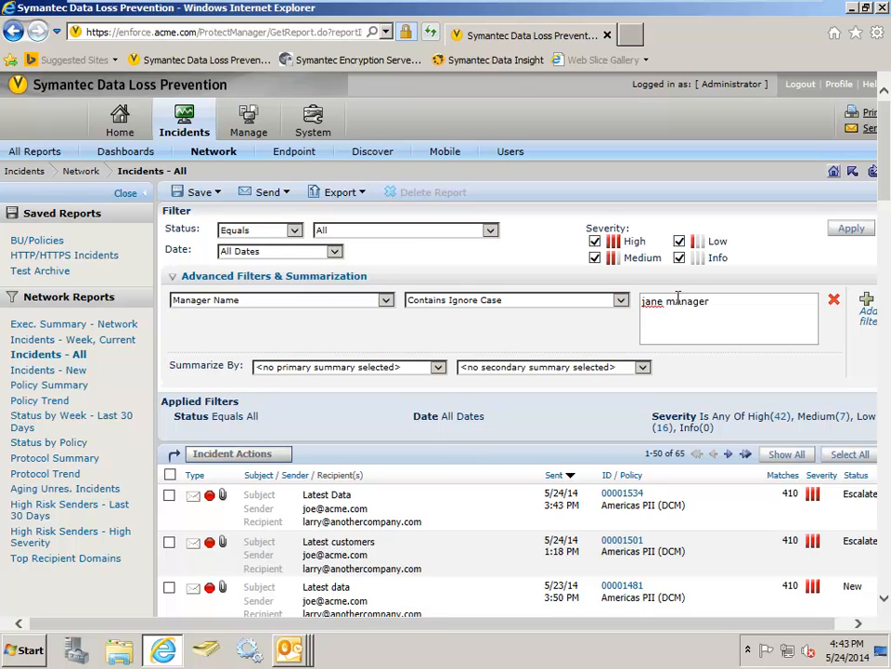
- Summarize the network incidents by Policy and apply the report filters
{"action": "left_click", "coordinate": [438, 369]}
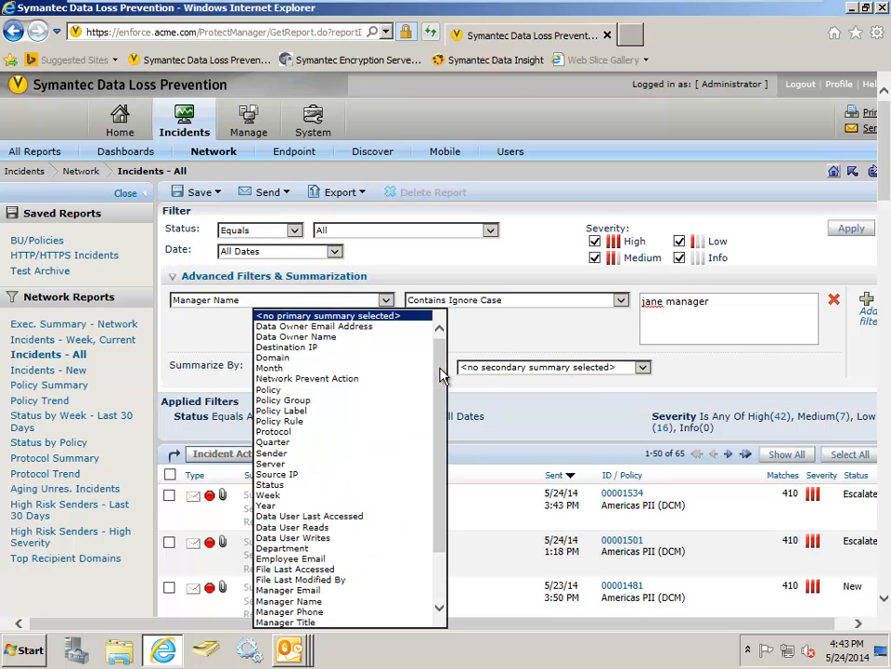
{"action": "left_click", "coordinate": [329, 390]}
{"action": "left_click", "coordinate": [862, 238]}
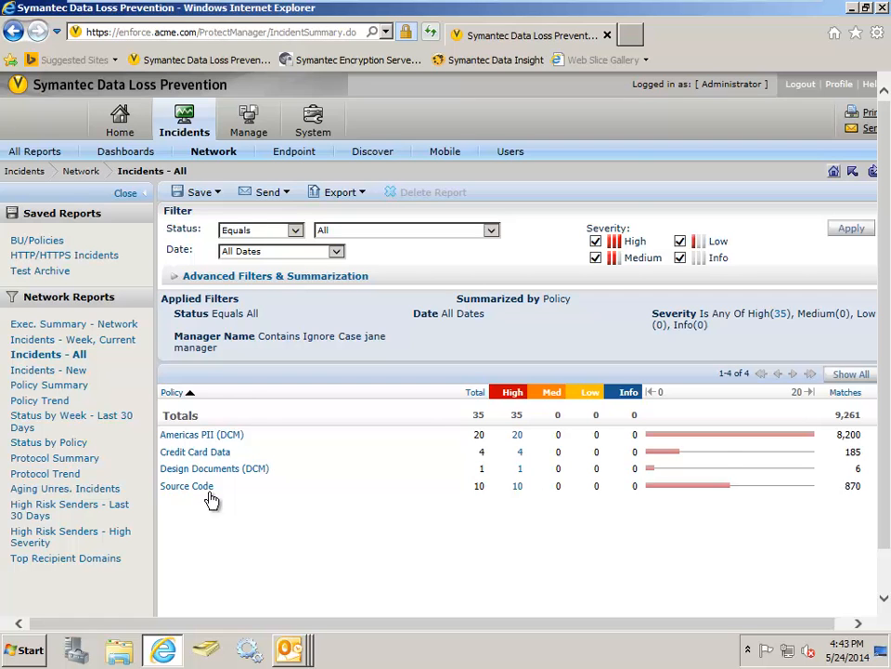
- Save the filtered policy summary as a new report named after the manager
{"action": "left_click", "coordinate": [211, 194]}
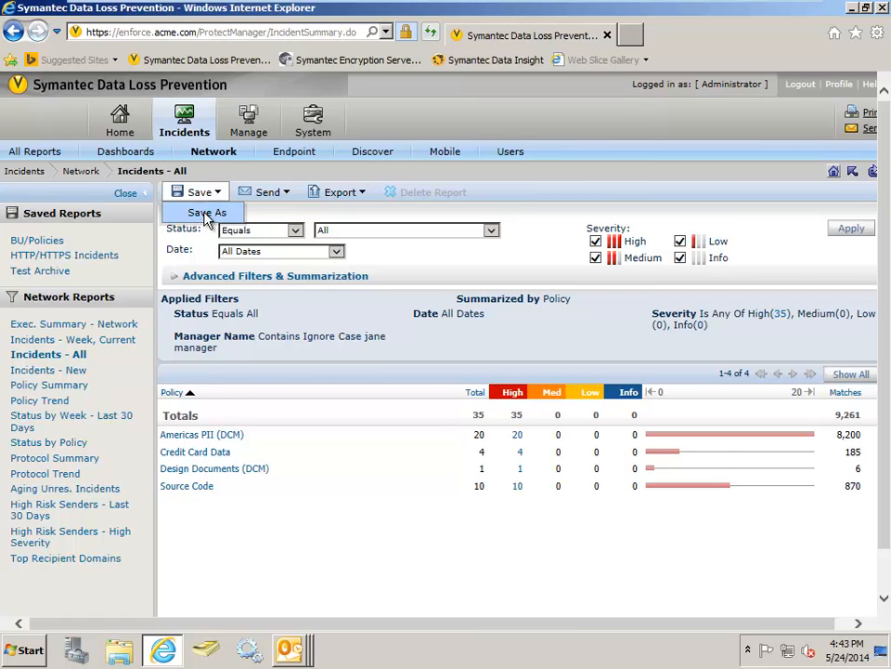
{"action": "left_click", "coordinate": [206, 214]}
{"action": "type", "text": "Jane Man"}
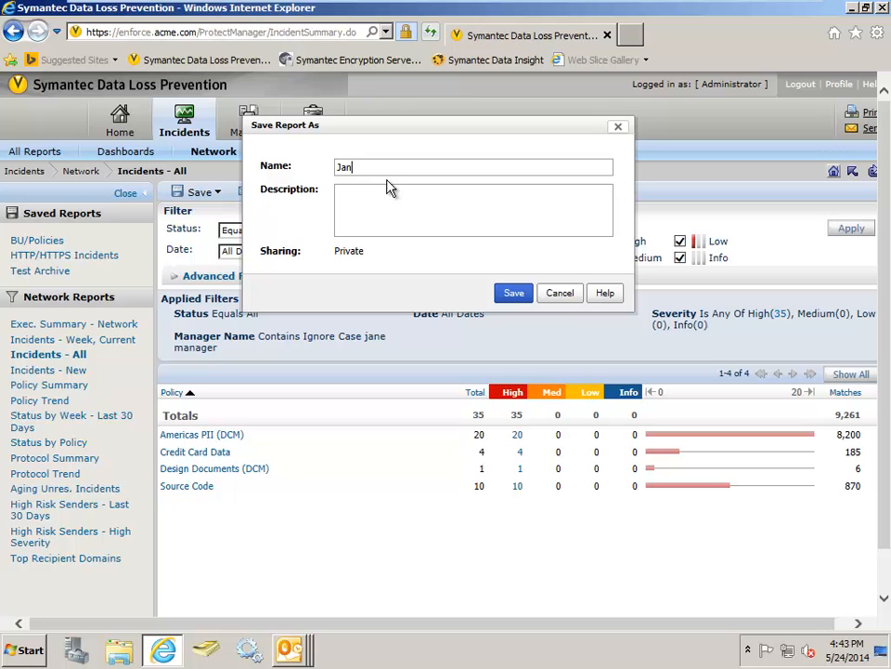
{"action": "type", "text": "ager Report"}
{"action": "left_click", "coordinate": [513, 293]}
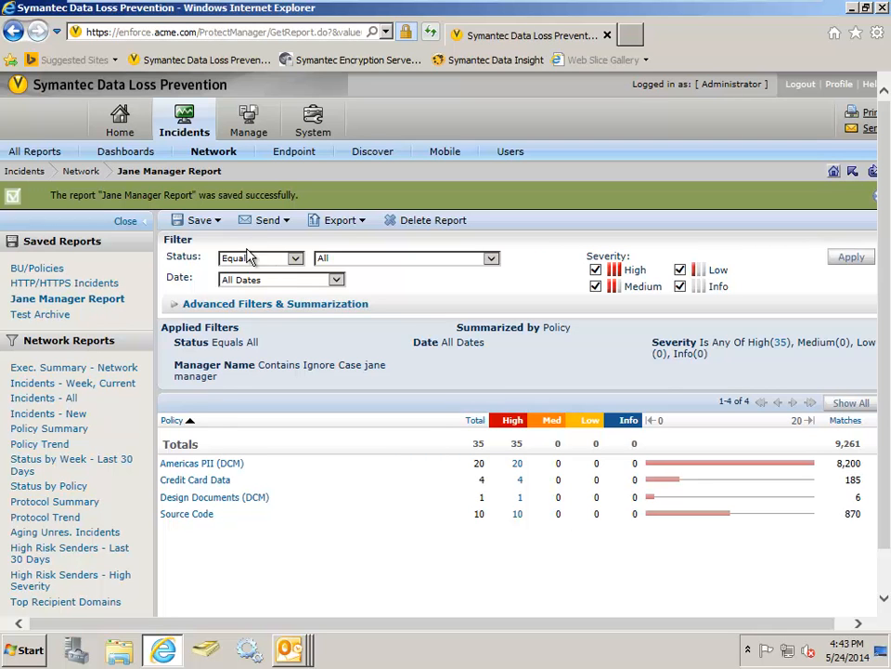
- View the saved report's send and schedule distribution options, and open the User Risk Summary
{"action": "left_click", "coordinate": [269, 221]}
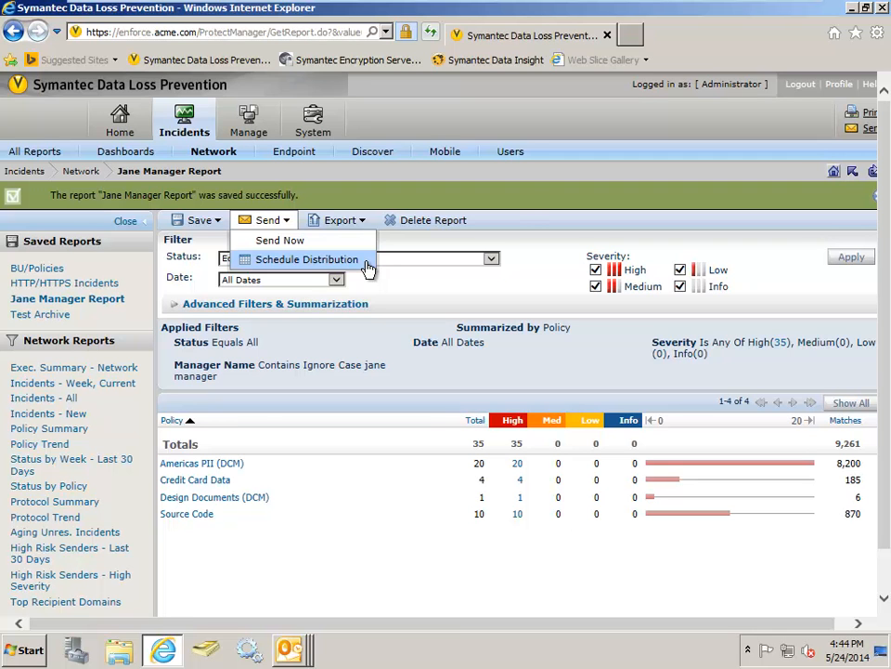
{"action": "mouse_move", "coordinate": [184, 120]}
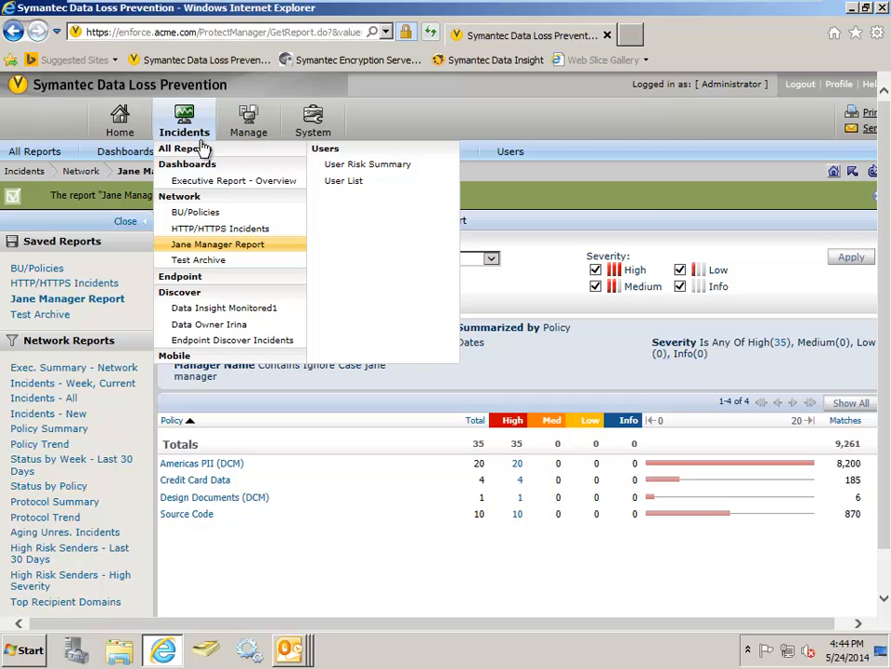
{"action": "left_click", "coordinate": [353, 173]}
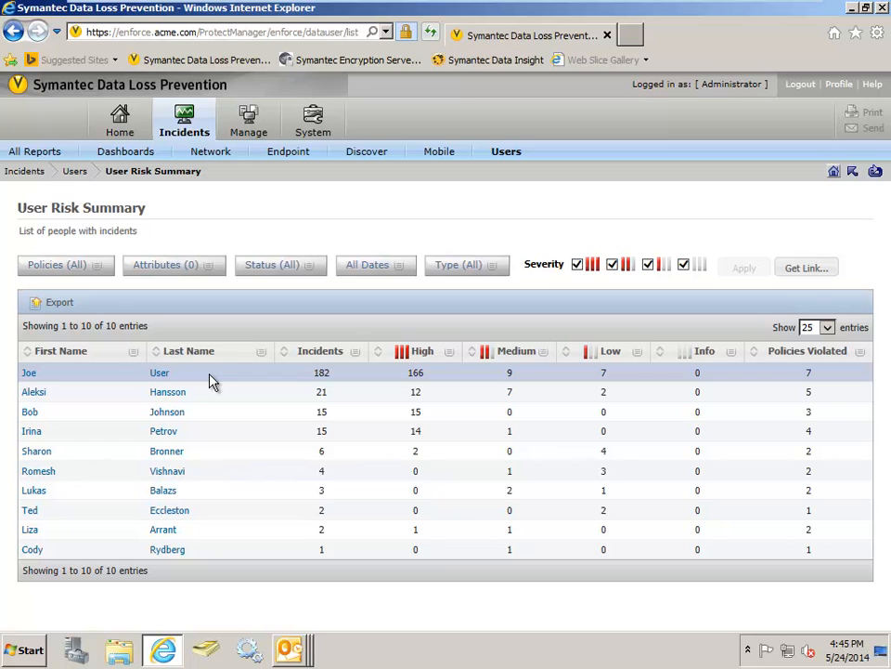
- Return to the home dashboard and open the list of login management roles
{"action": "left_click", "coordinate": [121, 117]}
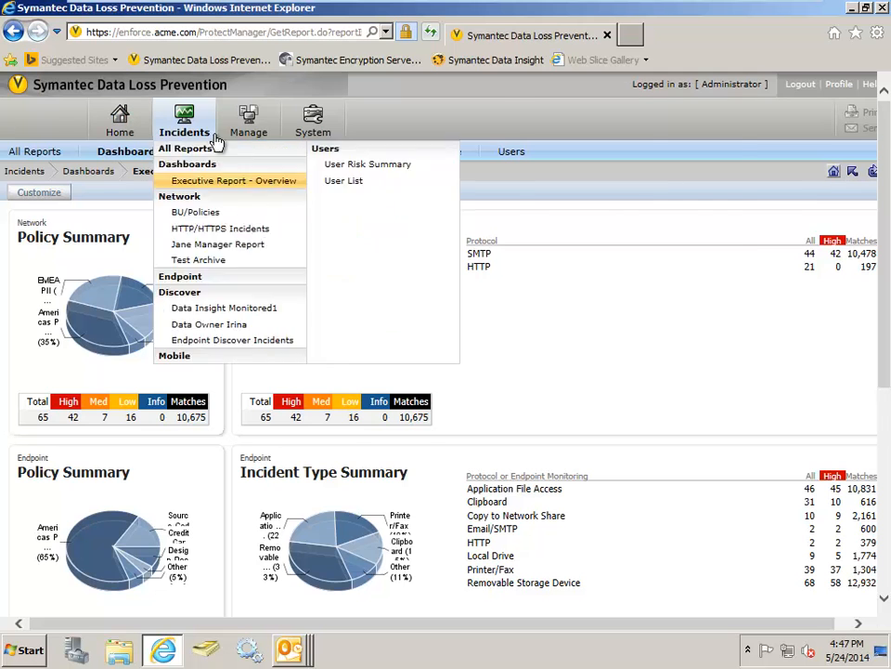
{"action": "mouse_move", "coordinate": [312, 131]}
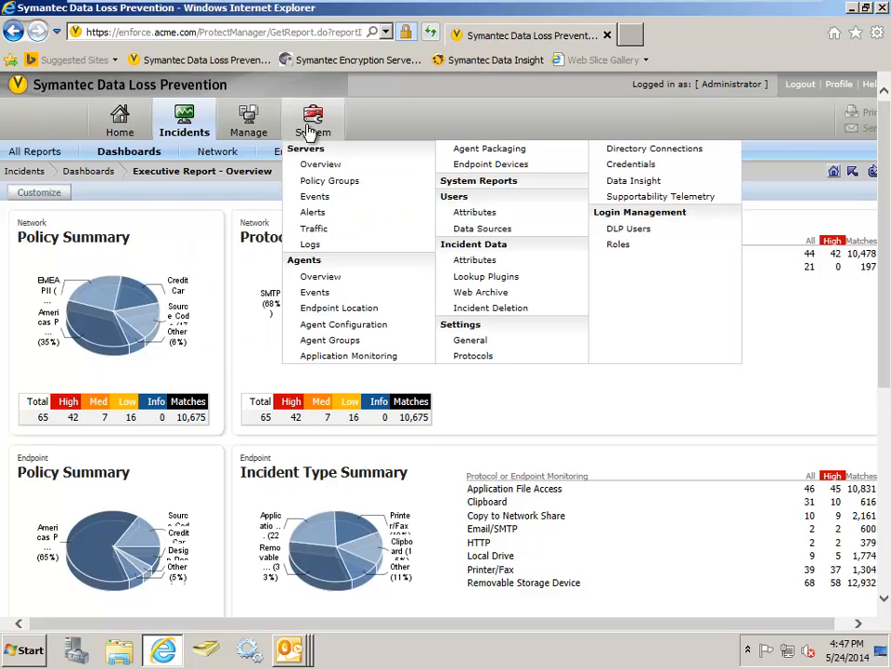
{"action": "left_click", "coordinate": [625, 249]}
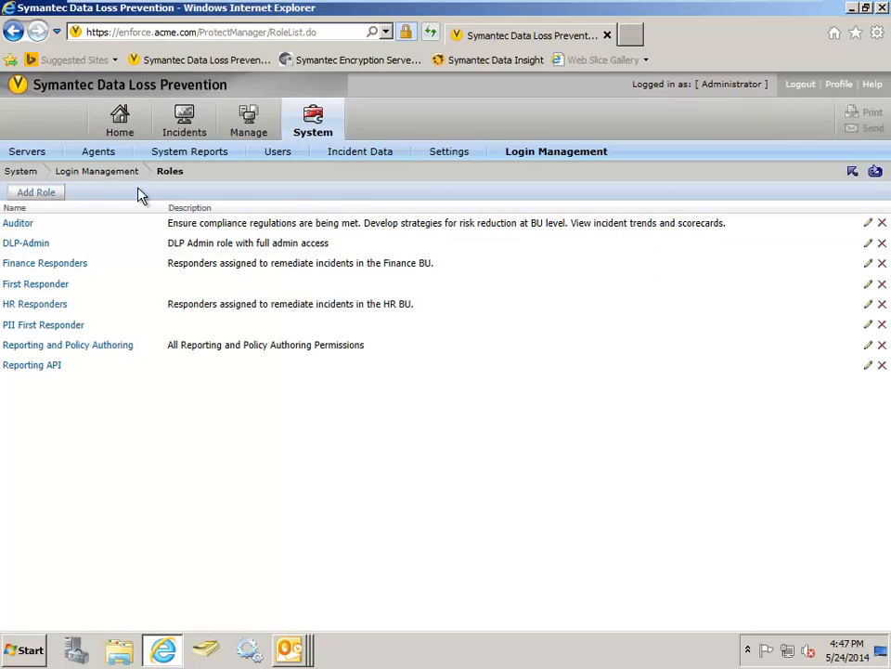
- Start a new role and examine its user privileges, incident actions, smart response rules, display attributes and custom attributes
{"action": "left_click", "coordinate": [45, 197]}
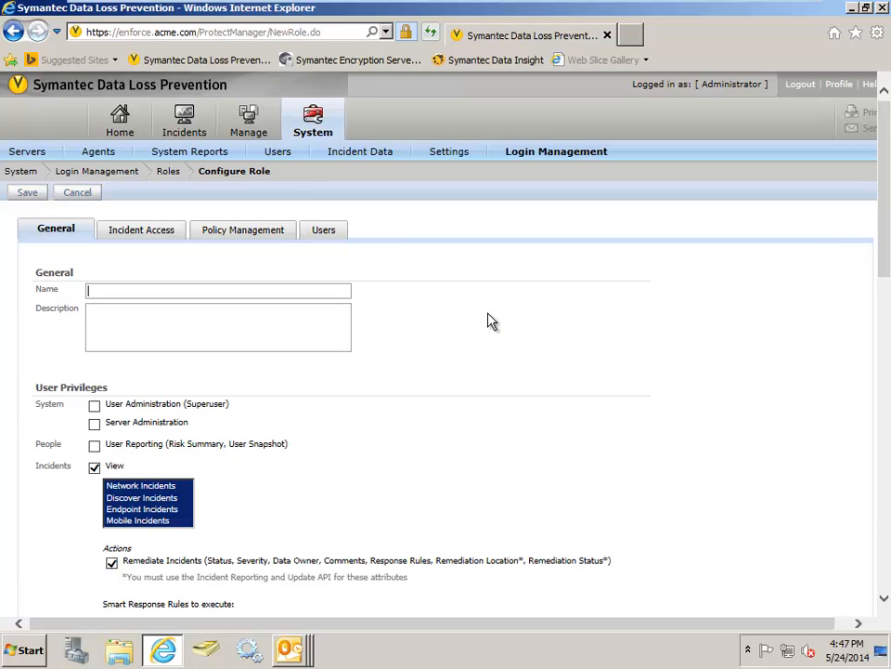
{"action": "scroll", "coordinate": [492, 322], "scroll_direction": "down", "scroll_amount": 3}
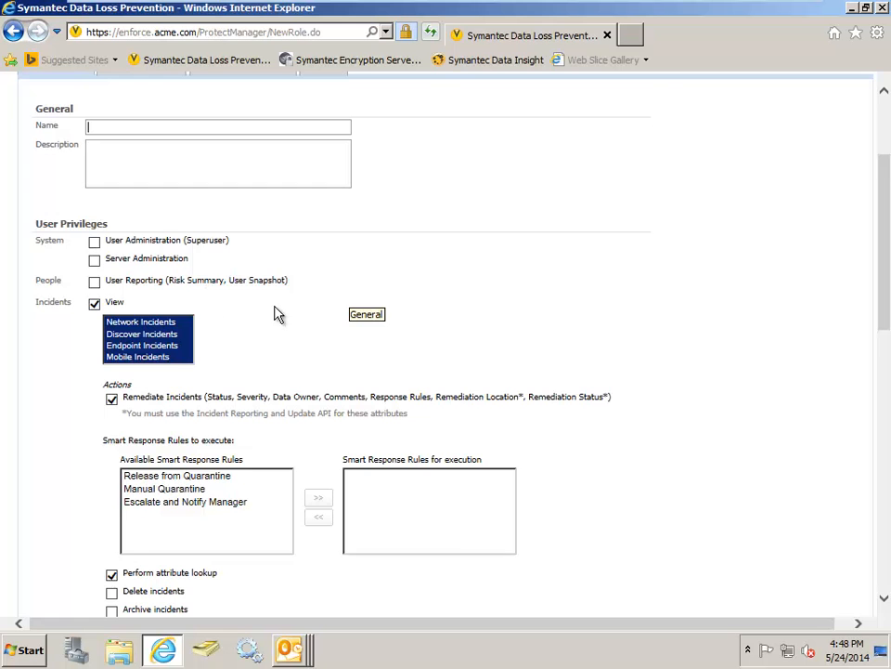
{"action": "scroll", "coordinate": [276, 312], "scroll_direction": "down", "scroll_amount": 2}
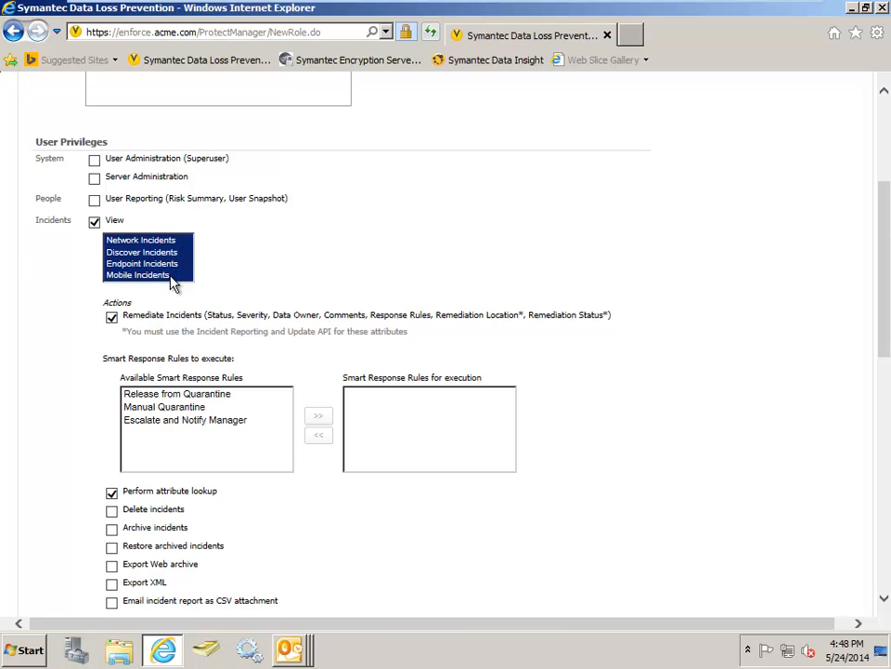
{"action": "scroll", "coordinate": [246, 199], "scroll_direction": "down", "scroll_amount": 3}
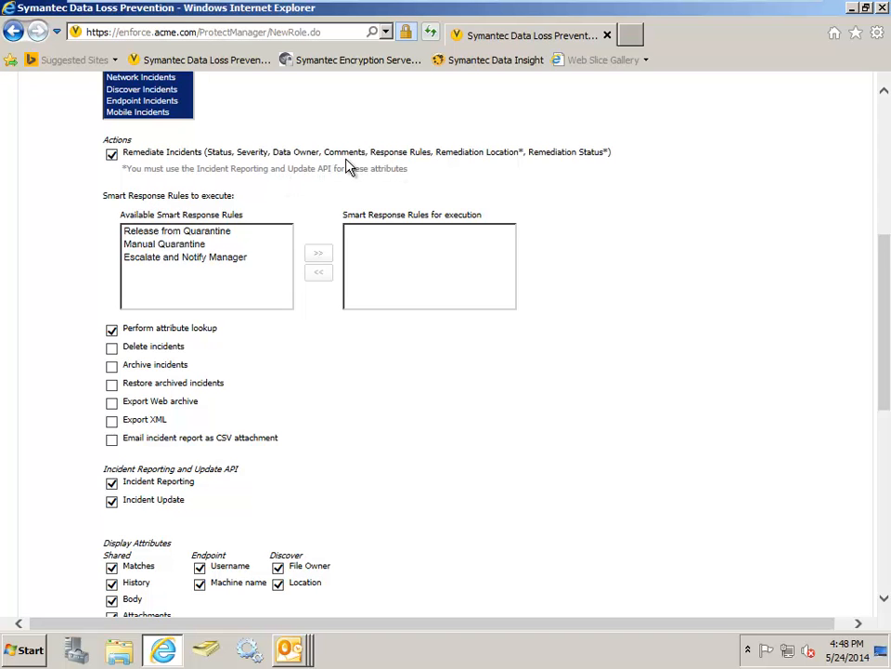
{"action": "scroll", "coordinate": [344, 165], "scroll_direction": "down", "scroll_amount": 2}
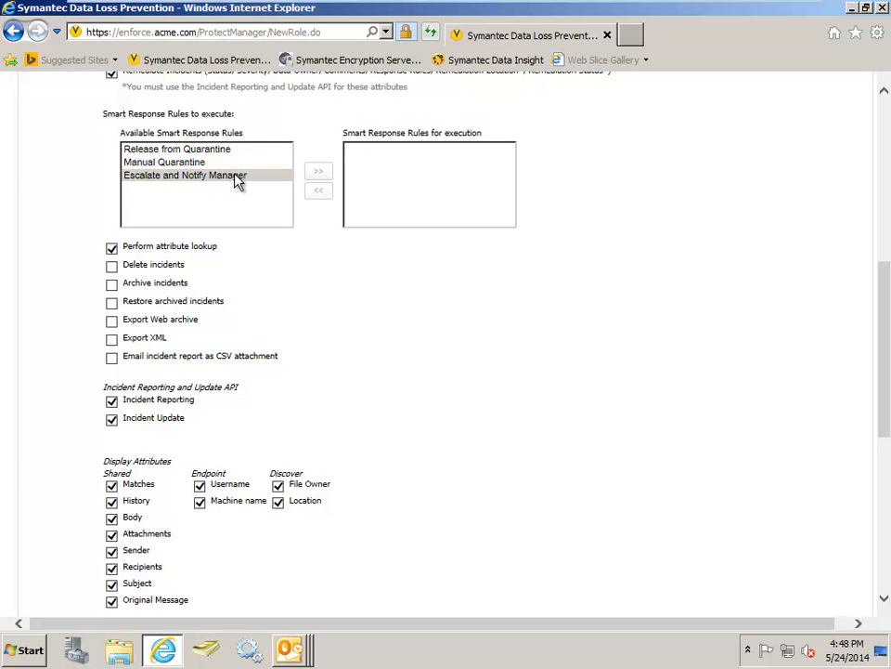
{"action": "scroll", "coordinate": [338, 255], "scroll_direction": "down", "scroll_amount": 3}
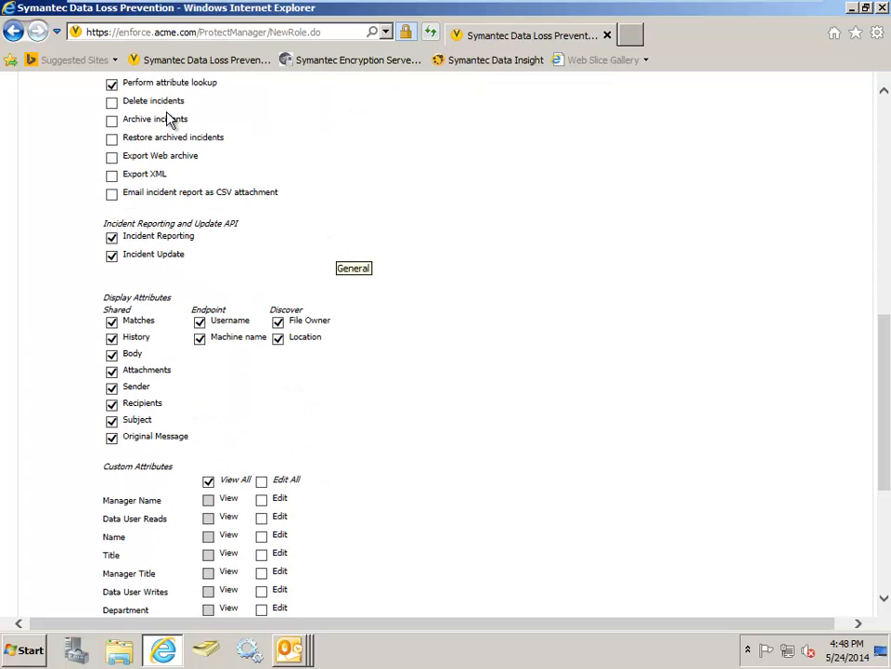
{"action": "scroll", "coordinate": [334, 206], "scroll_direction": "down", "scroll_amount": 1}
{"action": "scroll", "coordinate": [404, 226], "scroll_direction": "down", "scroll_amount": 1}
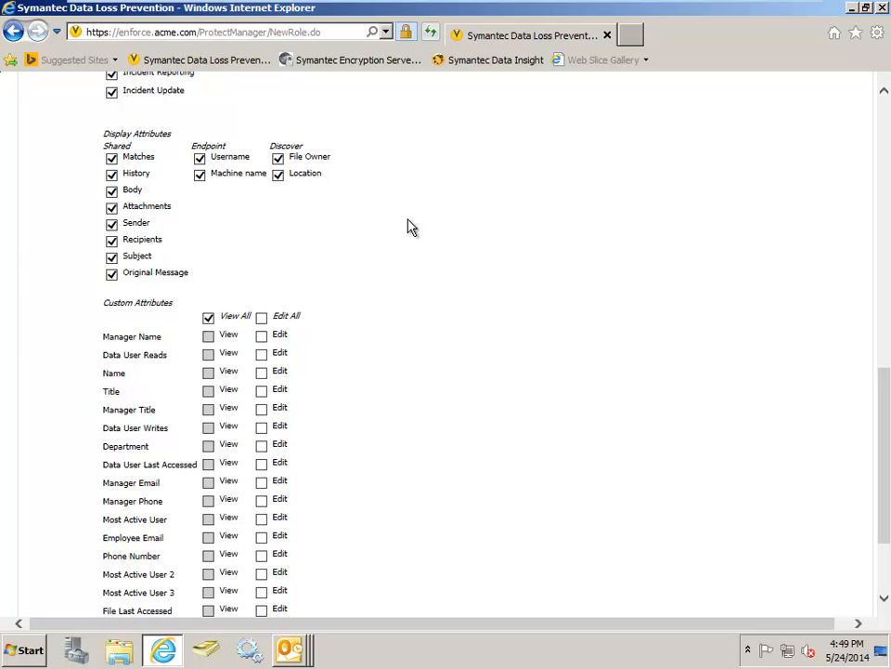
- Hide Matches, History, Body, Attachments, Sender, Original Message, the endpoint Username and the Discover File Owner from the new role
{"action": "left_click", "coordinate": [112, 161]}
{"action": "left_click", "coordinate": [112, 174]}
{"action": "left_click", "coordinate": [111, 190]}
{"action": "left_click", "coordinate": [111, 207]}
{"action": "left_click", "coordinate": [112, 223]}
{"action": "left_click", "coordinate": [111, 275]}
{"action": "left_click", "coordinate": [200, 159]}
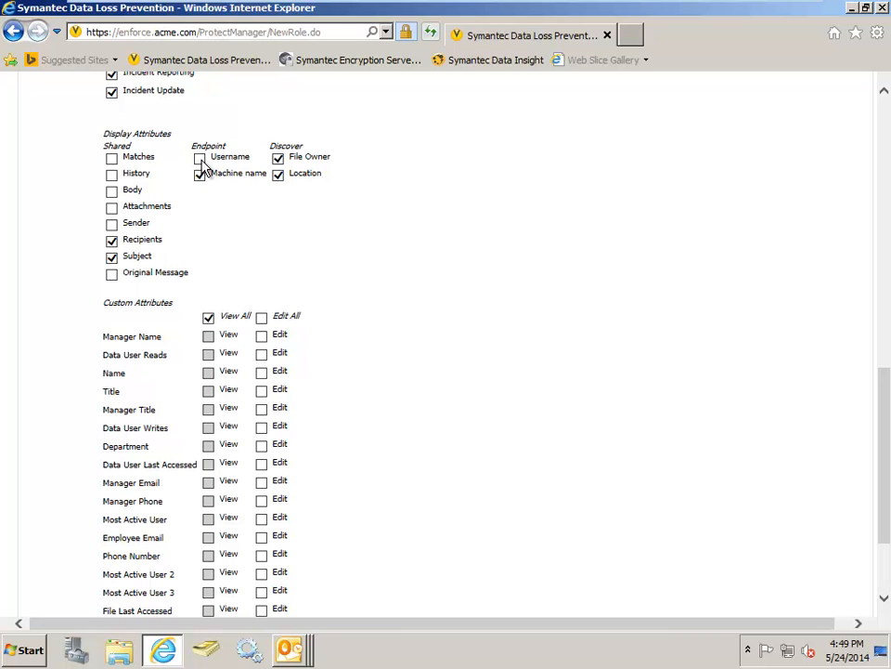
{"action": "left_click", "coordinate": [279, 159]}
{"action": "scroll", "coordinate": [442, 189], "scroll_direction": "down", "scroll_amount": 1}
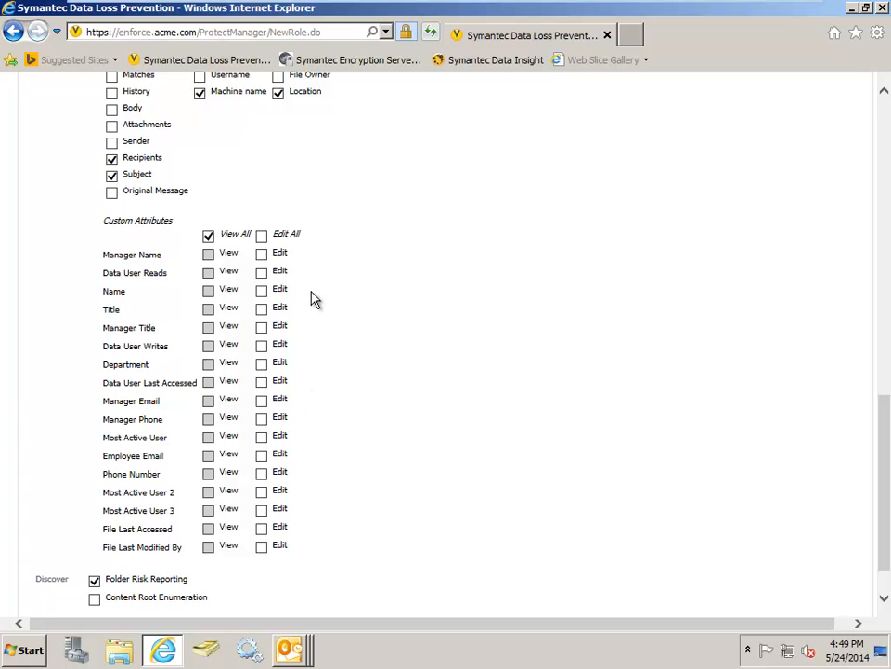
- Add three incident access conditions to the new role
{"action": "scroll", "coordinate": [364, 308], "scroll_direction": "up", "scroll_amount": 6}
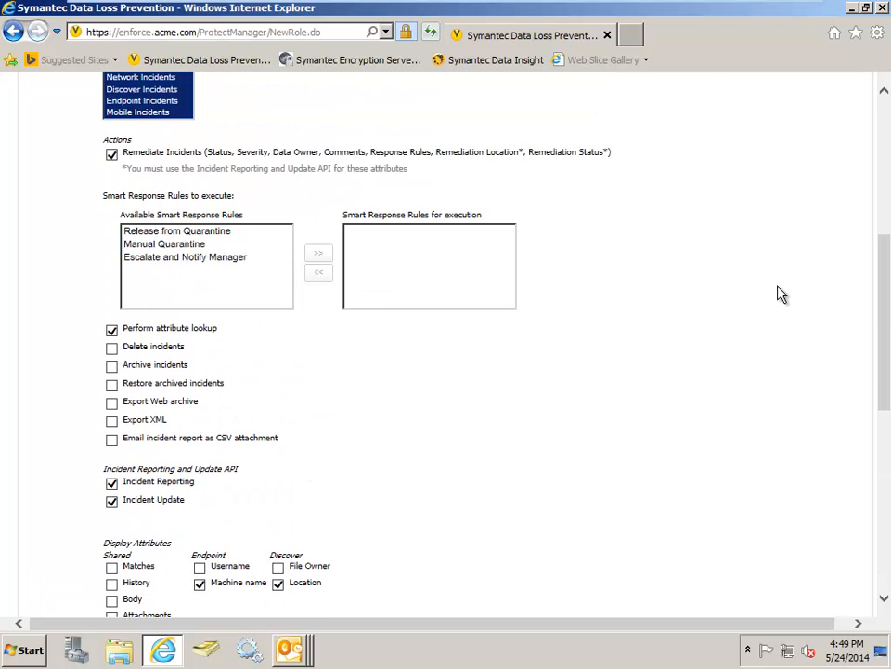
{"action": "left_click_drag", "start_coordinate": [883, 281], "coordinate": [881, 130]}
{"action": "left_click", "coordinate": [151, 233]}
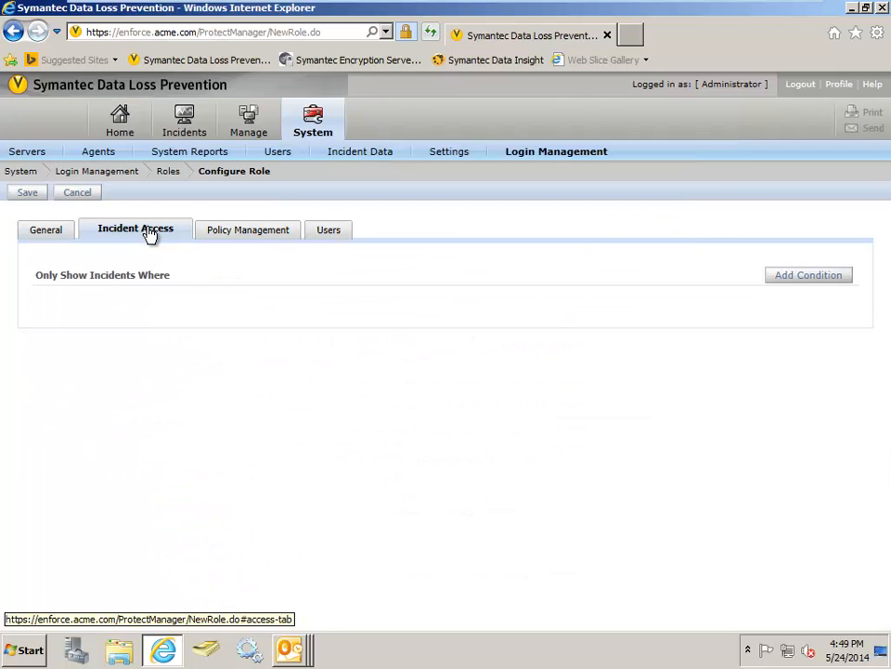
{"action": "left_click", "coordinate": [832, 281]}
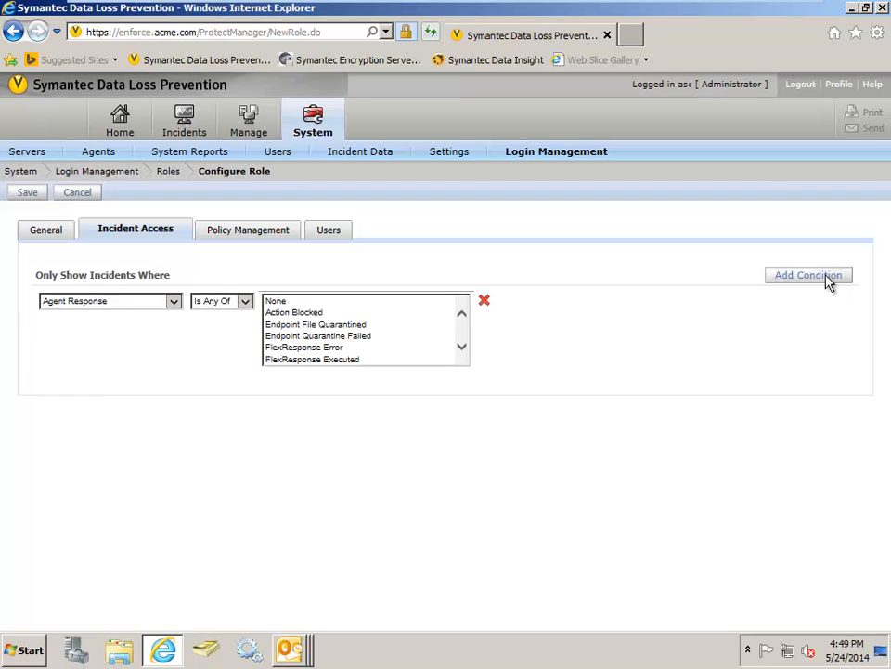
{"action": "left_click", "coordinate": [827, 279]}
{"action": "left_click", "coordinate": [828, 279]}
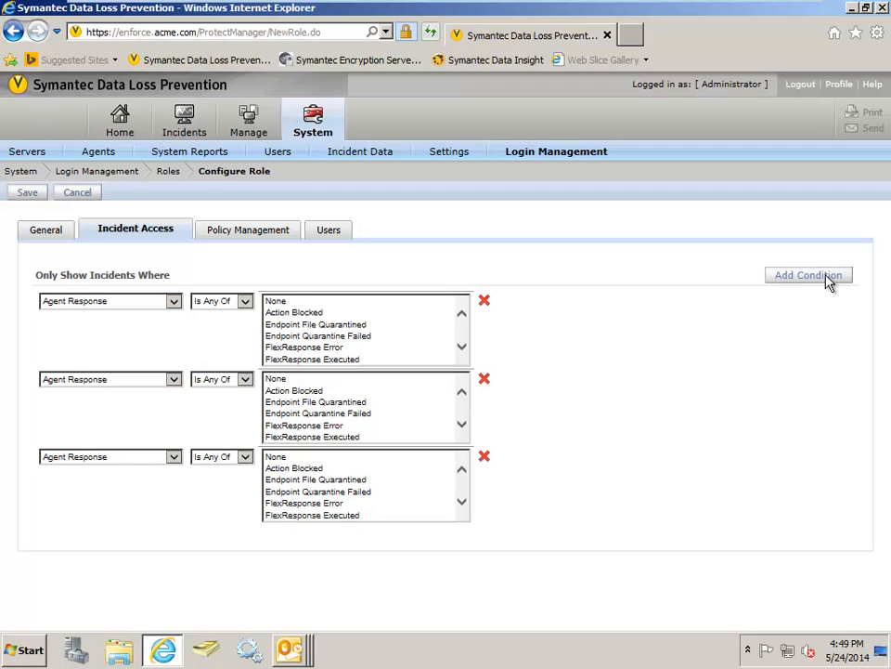
- Base the first incident access condition on Policy Group and the second on Department
{"action": "left_click", "coordinate": [175, 302]}
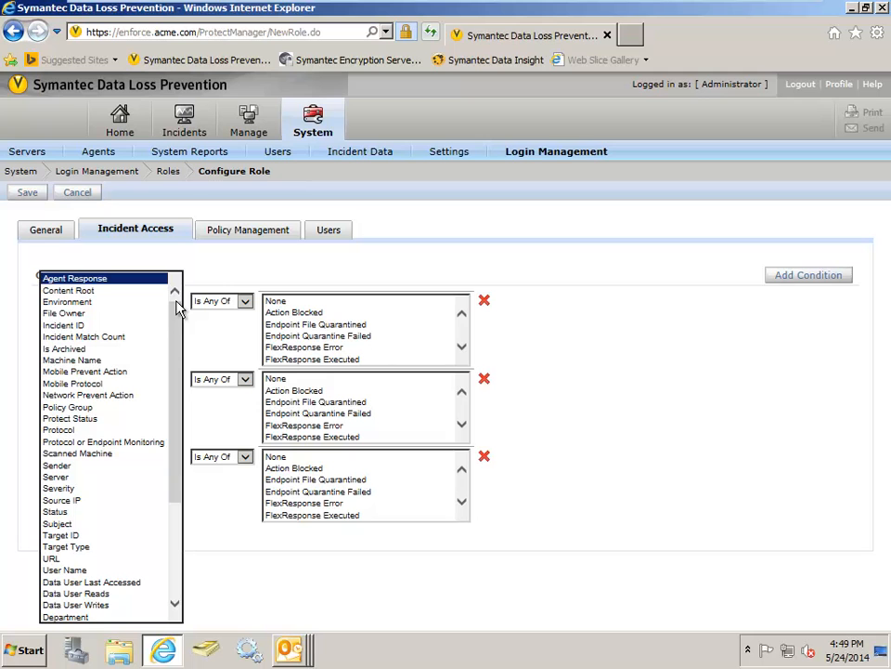
{"action": "left_click", "coordinate": [96, 408]}
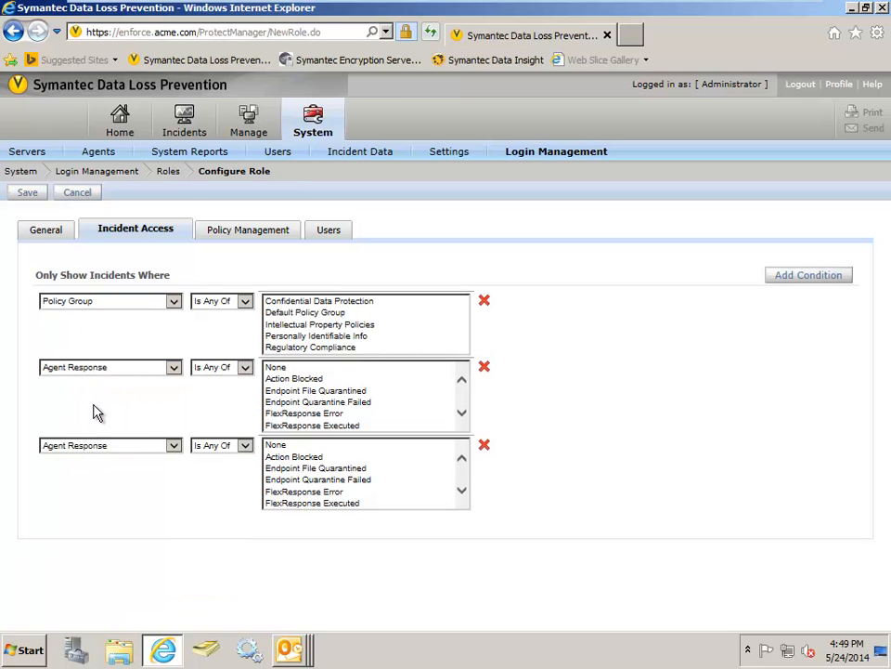
{"action": "left_click", "coordinate": [174, 370]}
{"action": "scroll", "coordinate": [144, 380], "scroll_direction": "down", "scroll_amount": 3}
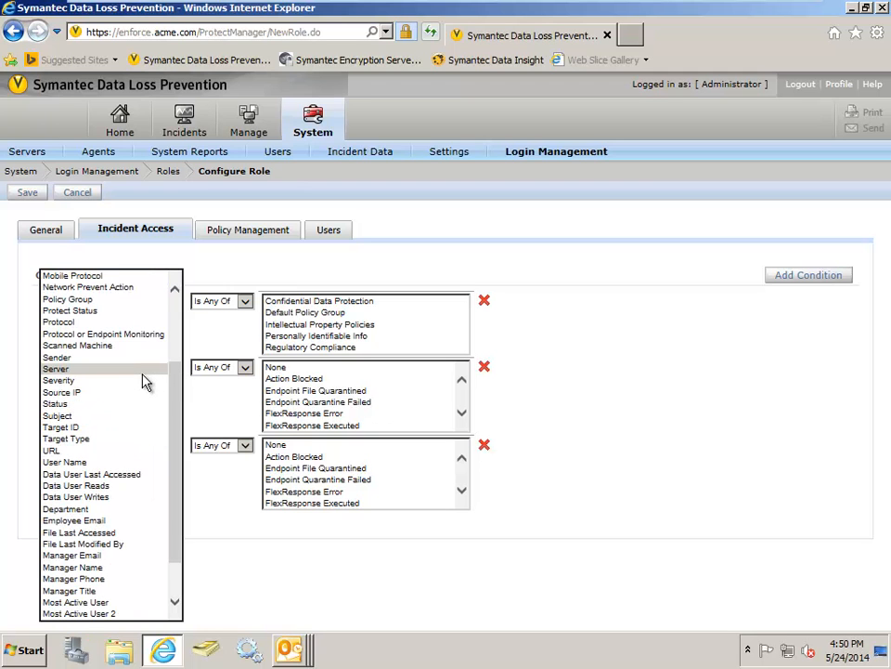
{"action": "left_click", "coordinate": [93, 510]}
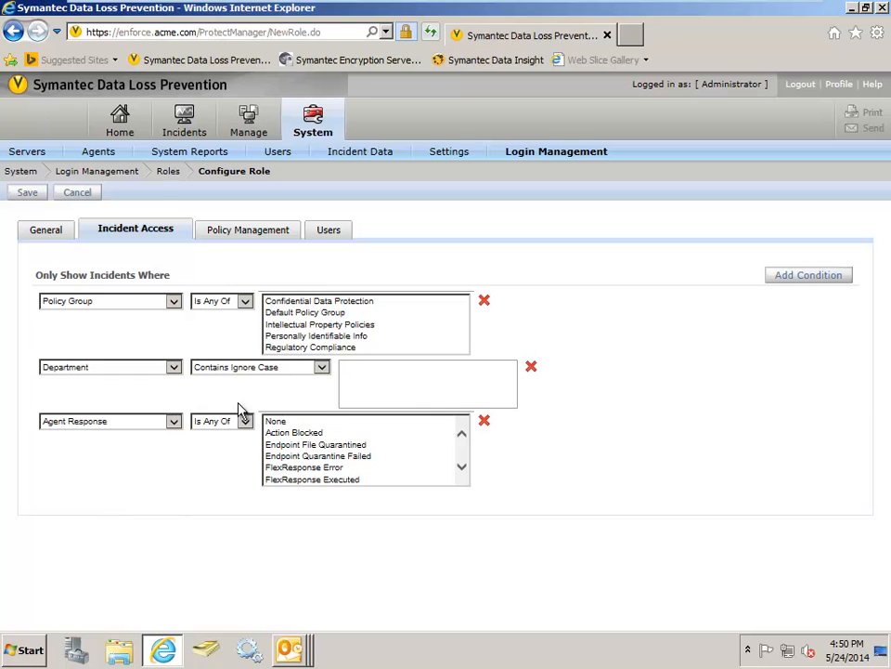
- Review the new role's policy management privileges and assignable users, and discard the role without saving
{"action": "left_click", "coordinate": [267, 235]}
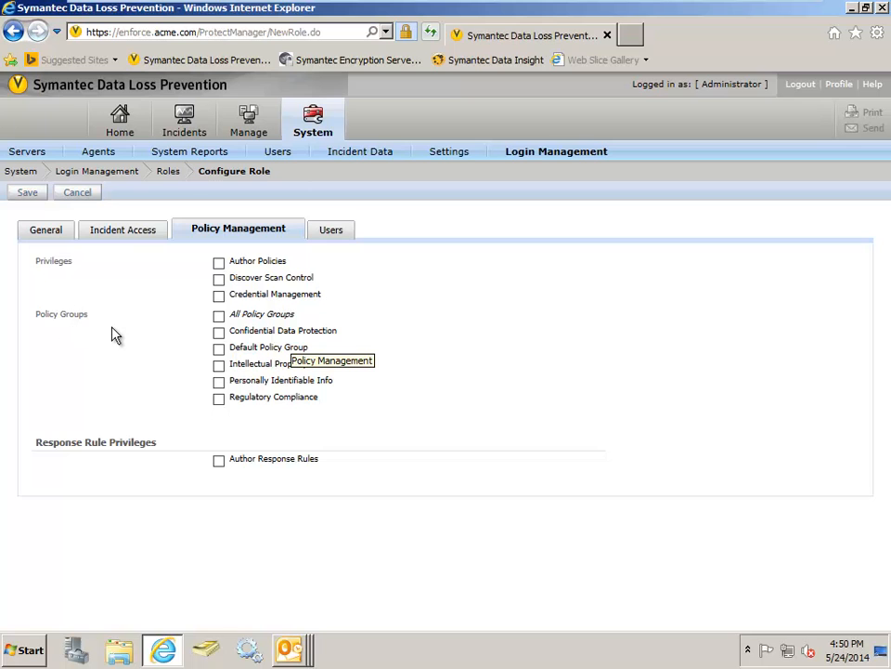
{"action": "left_click", "coordinate": [332, 232]}
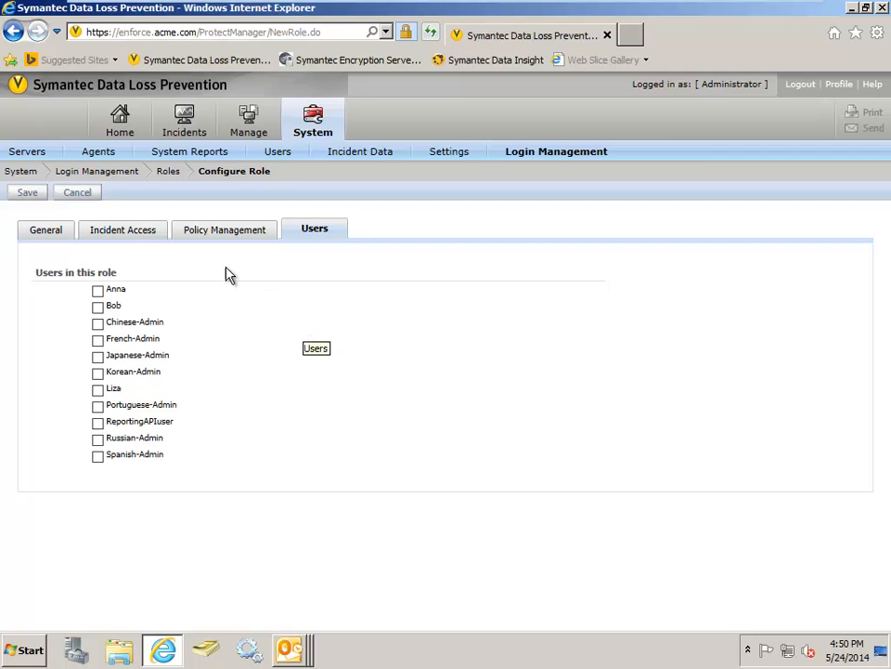
{"action": "left_click", "coordinate": [83, 195]}
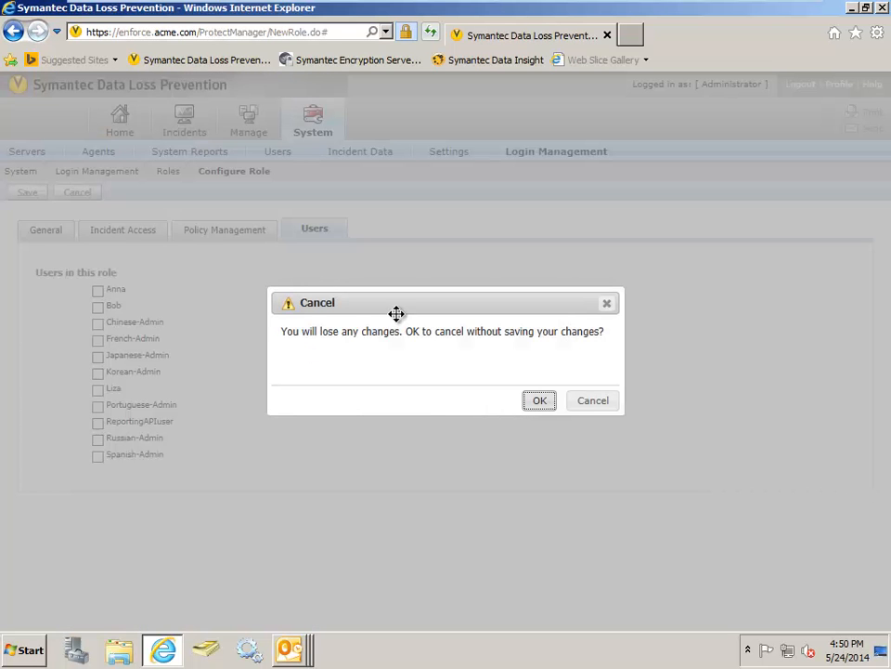
{"action": "left_click", "coordinate": [534, 405]}
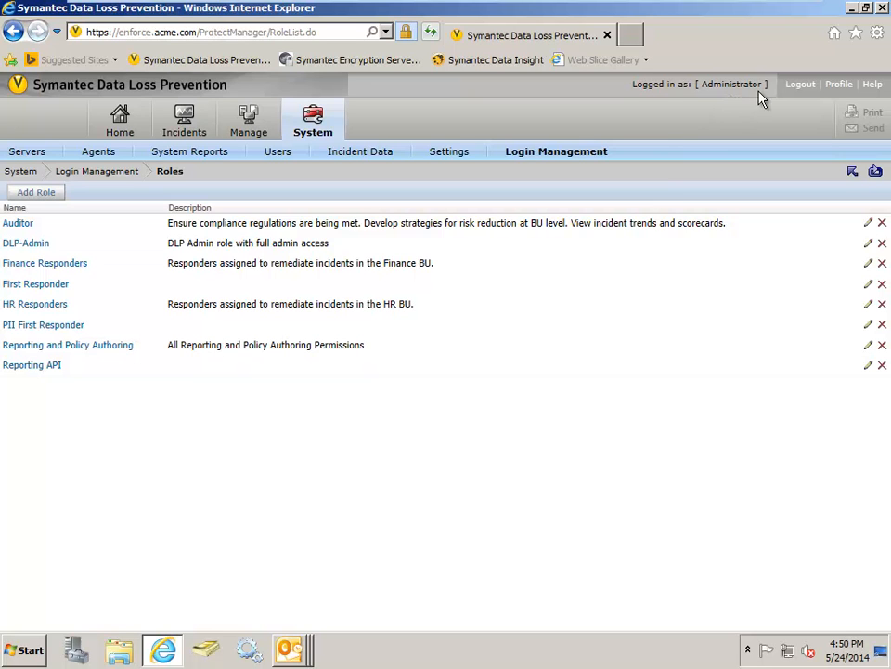
- Log out of the administrator account and log in with the first responder's user name and password
{"action": "left_click", "coordinate": [801, 86]}
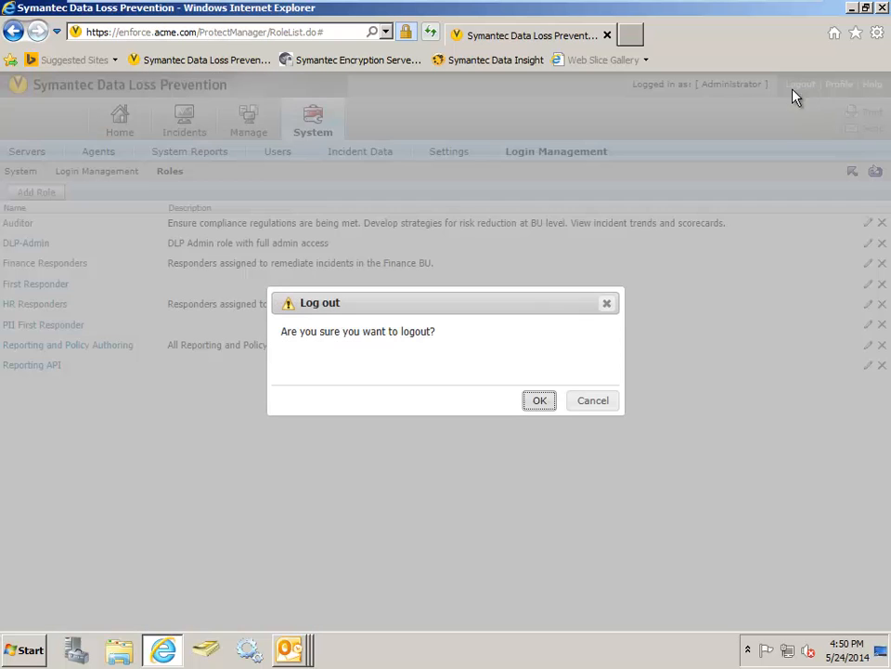
{"action": "left_click", "coordinate": [541, 402]}
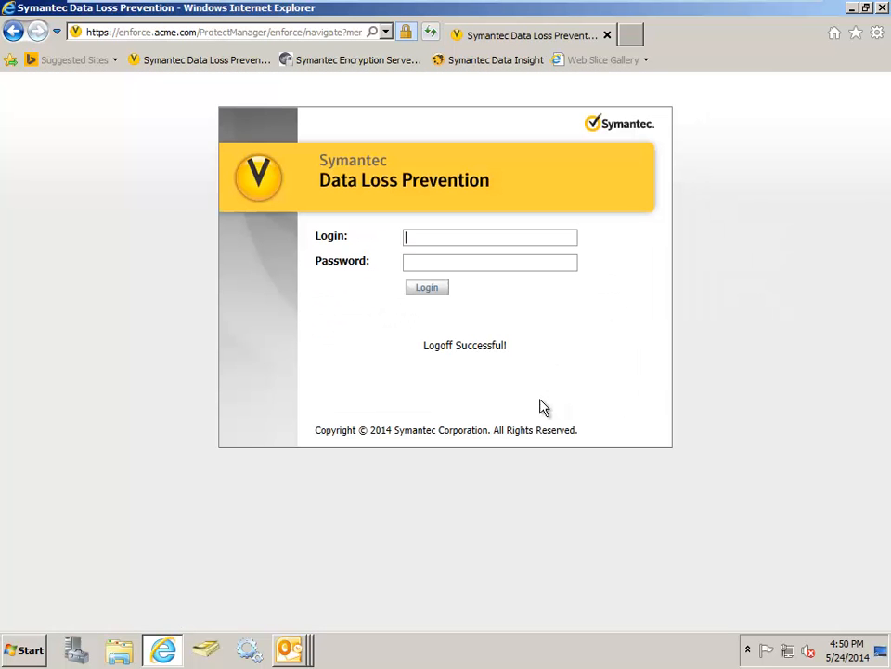
{"action": "type", "text": "Bob"}
{"action": "key", "text": "Tab"}
{"action": "type", "text": "*********"}
{"action": "key", "text": "Return"}
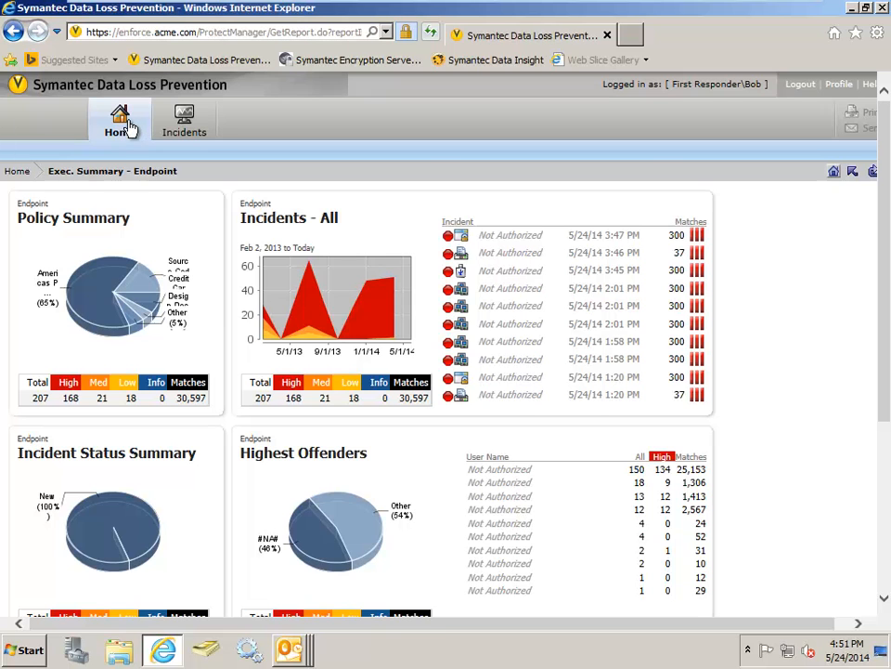
- Open the list of new endpoint incidents and show its report saving options
{"action": "mouse_move", "coordinate": [185, 126]}
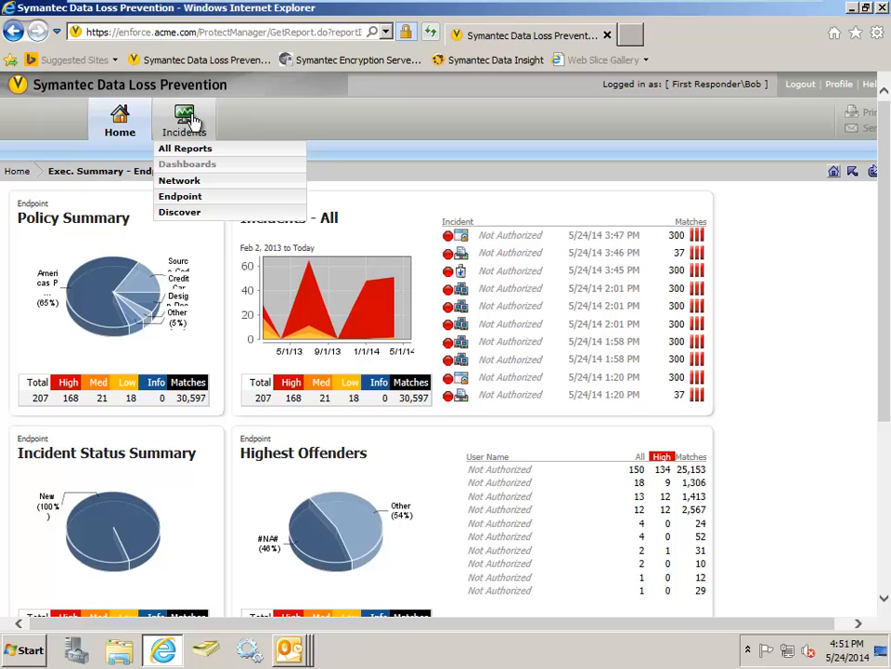
{"action": "left_click", "coordinate": [191, 198]}
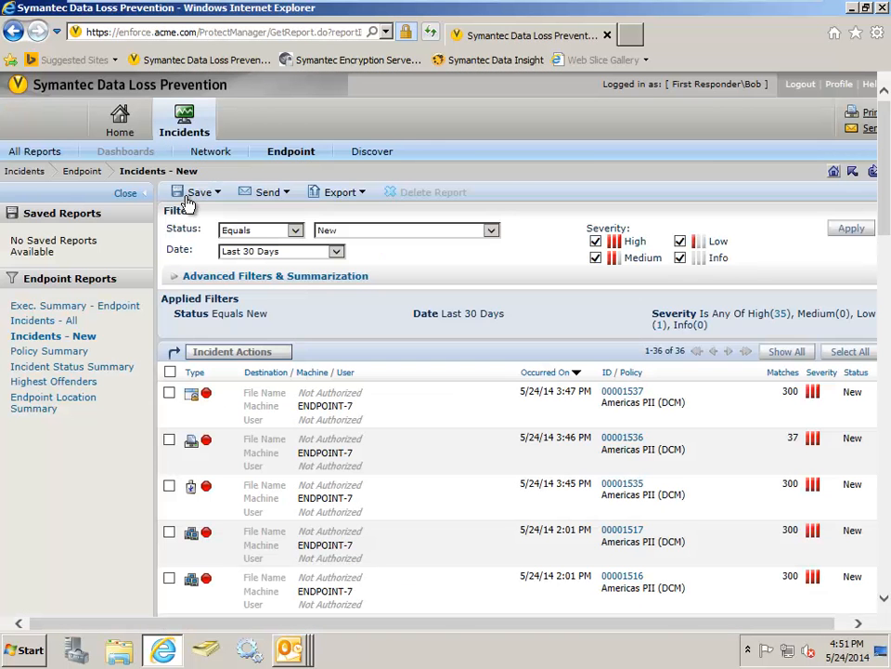
{"action": "left_click", "coordinate": [190, 202]}
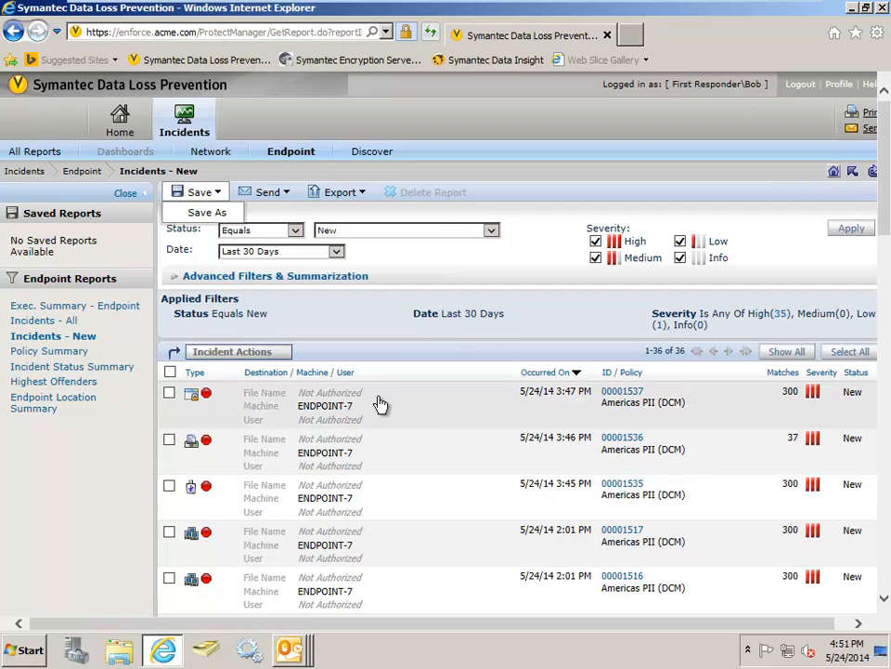
- Open the most recent endpoint incident and examine which details the first responder is allowed to see
{"action": "left_click", "coordinate": [379, 404]}
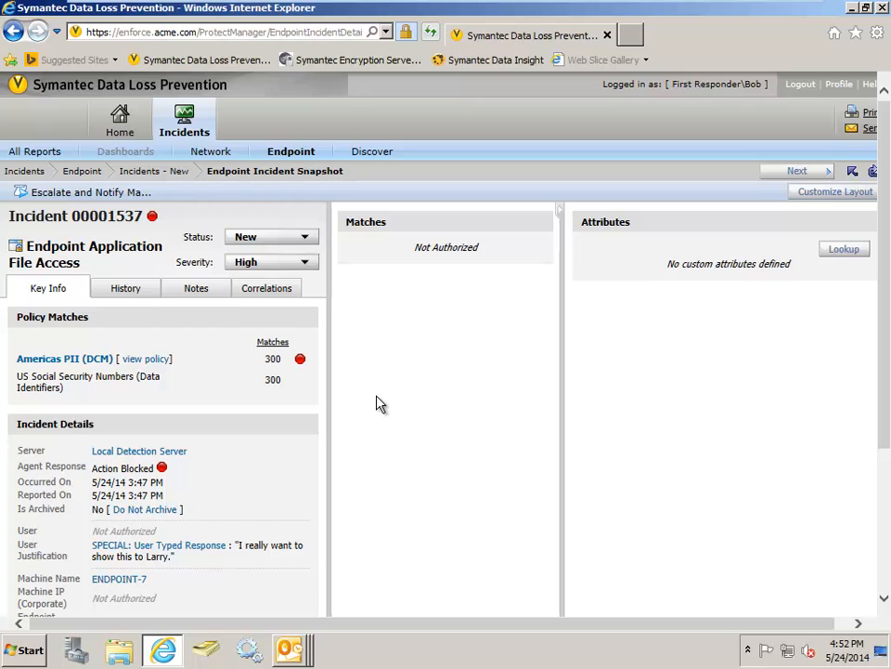
{"action": "scroll", "coordinate": [378, 402], "scroll_direction": "down", "scroll_amount": 2}
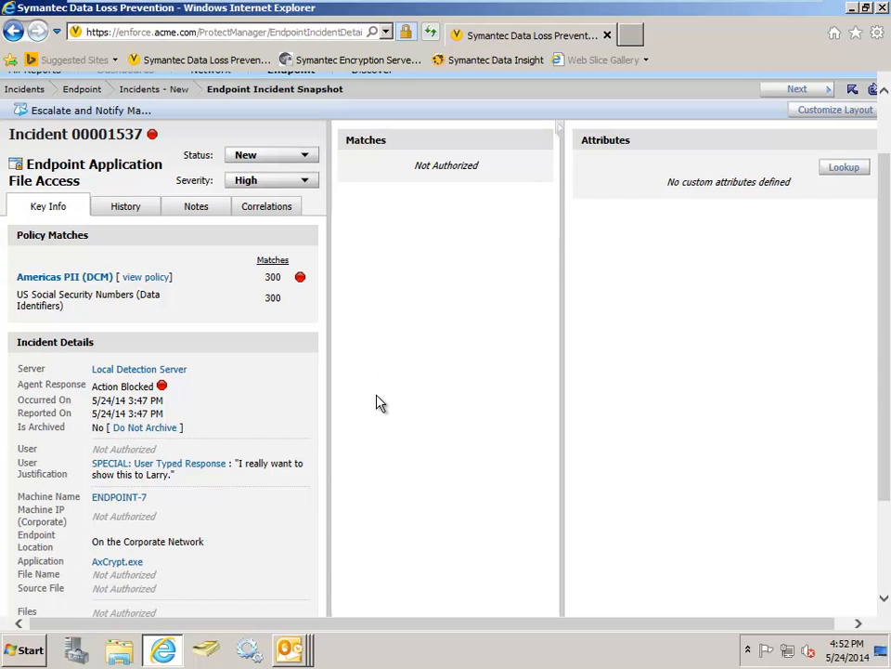
{"action": "scroll", "coordinate": [378, 402], "scroll_direction": "down", "scroll_amount": 2}
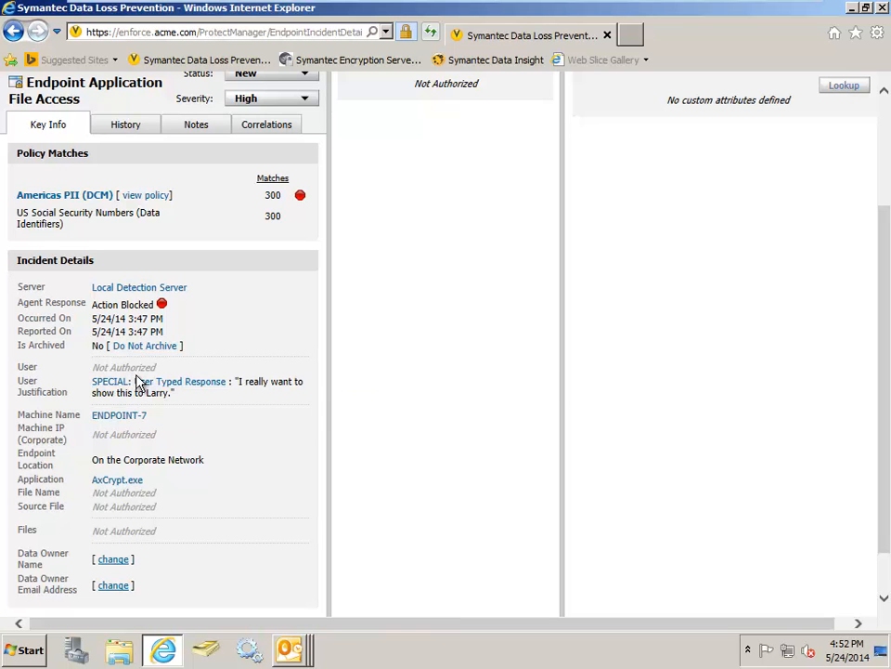
{"action": "scroll", "coordinate": [118, 363], "scroll_direction": "up", "scroll_amount": 4}
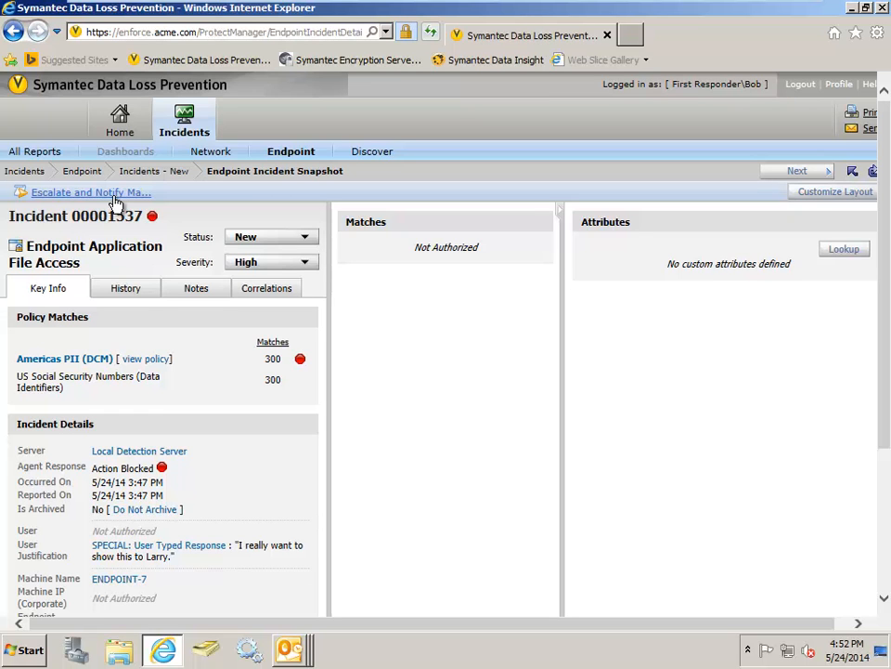
- Exit the full-screen virtual machine, switch to PowerPoint and present the slide show from slide 25 through slide 26
{"action": "mouse_move", "coordinate": [577, 6]}
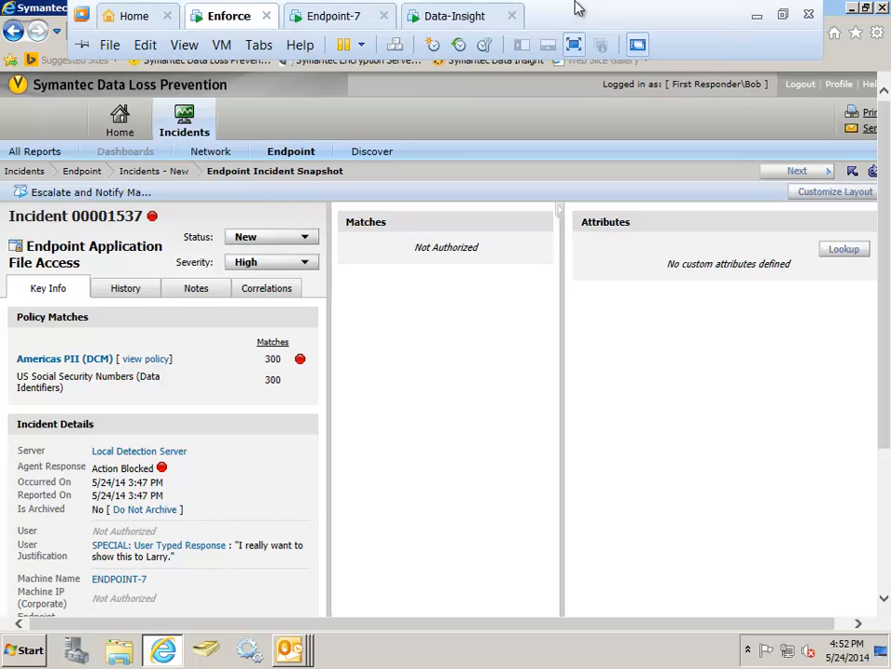
{"action": "left_click", "coordinate": [575, 45]}
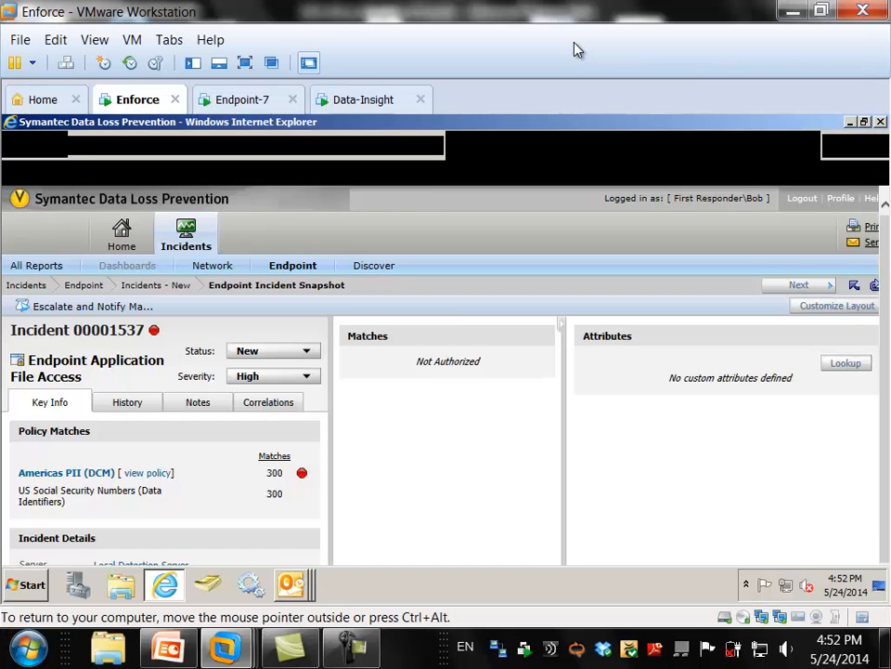
{"action": "left_click", "coordinate": [168, 647]}
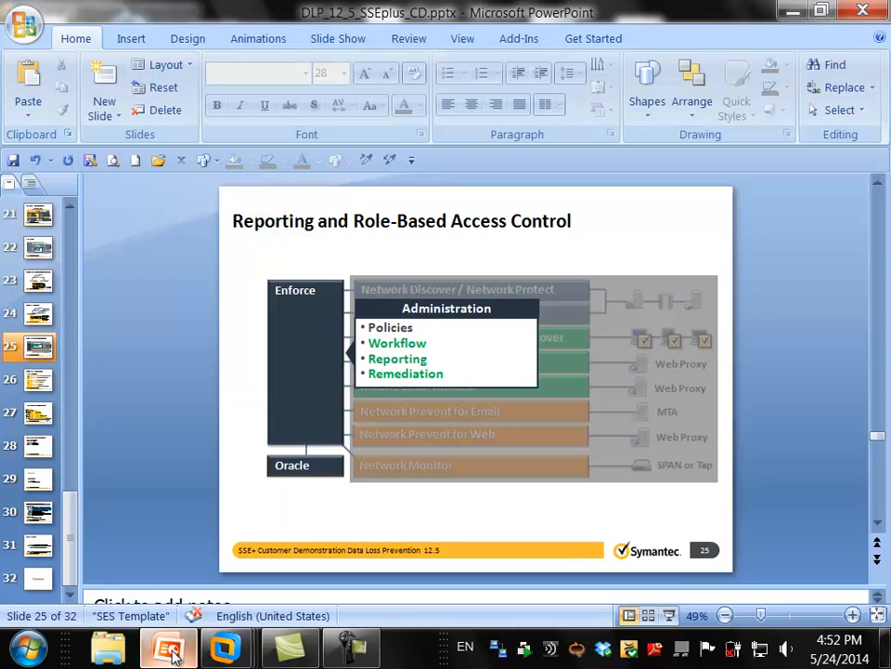
{"action": "left_click", "coordinate": [668, 615]}
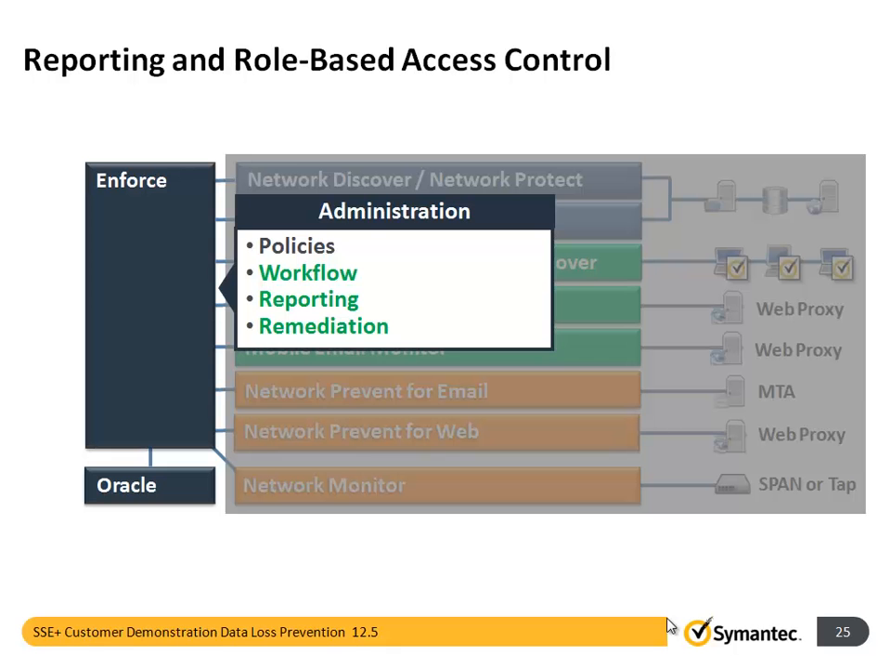
{"action": "left_click", "coordinate": [667, 626]}
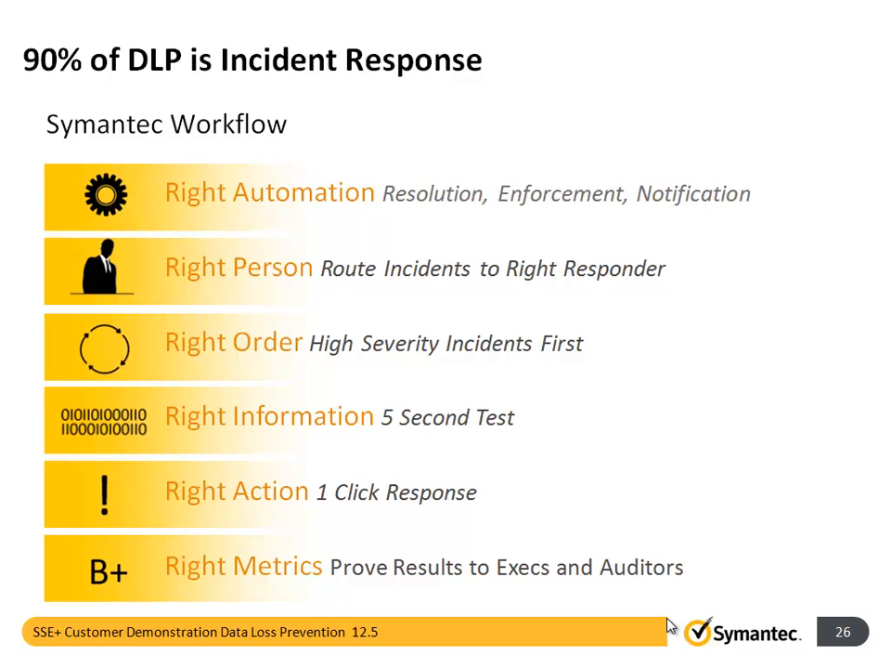